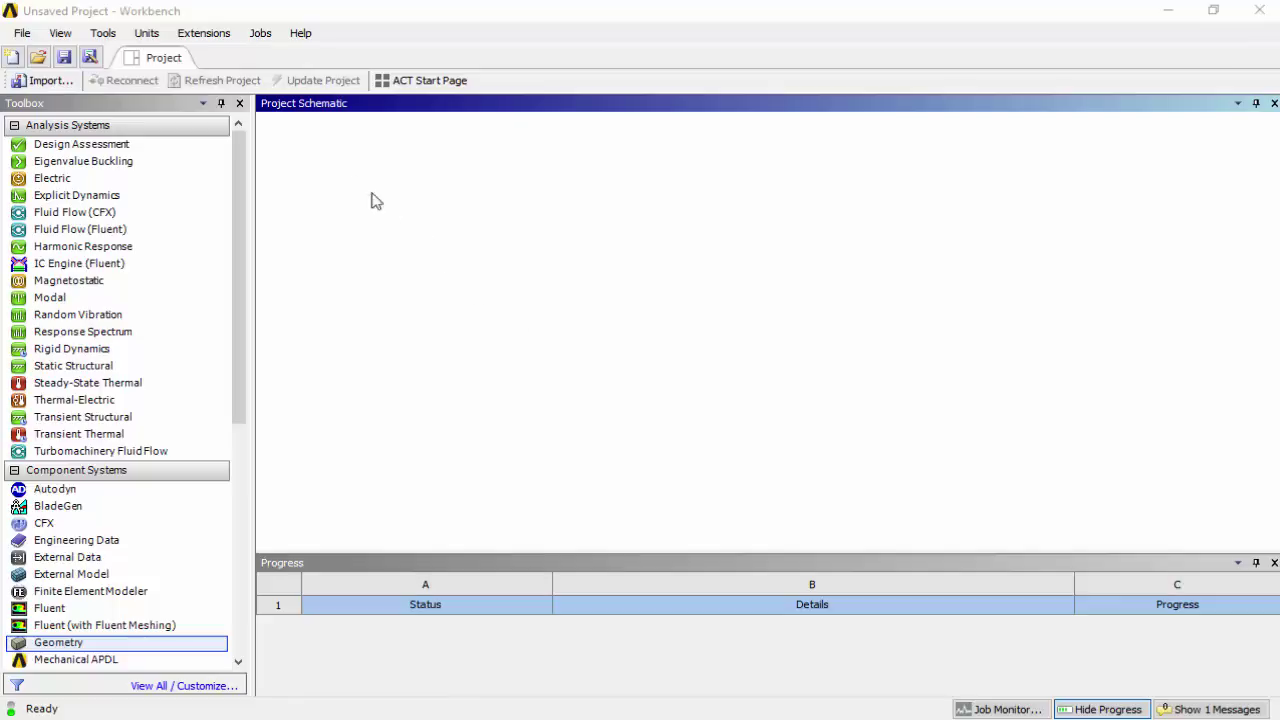
Save the project to the Desktop as square_channel.
{"action": "left_click", "coordinate": [64, 58]}
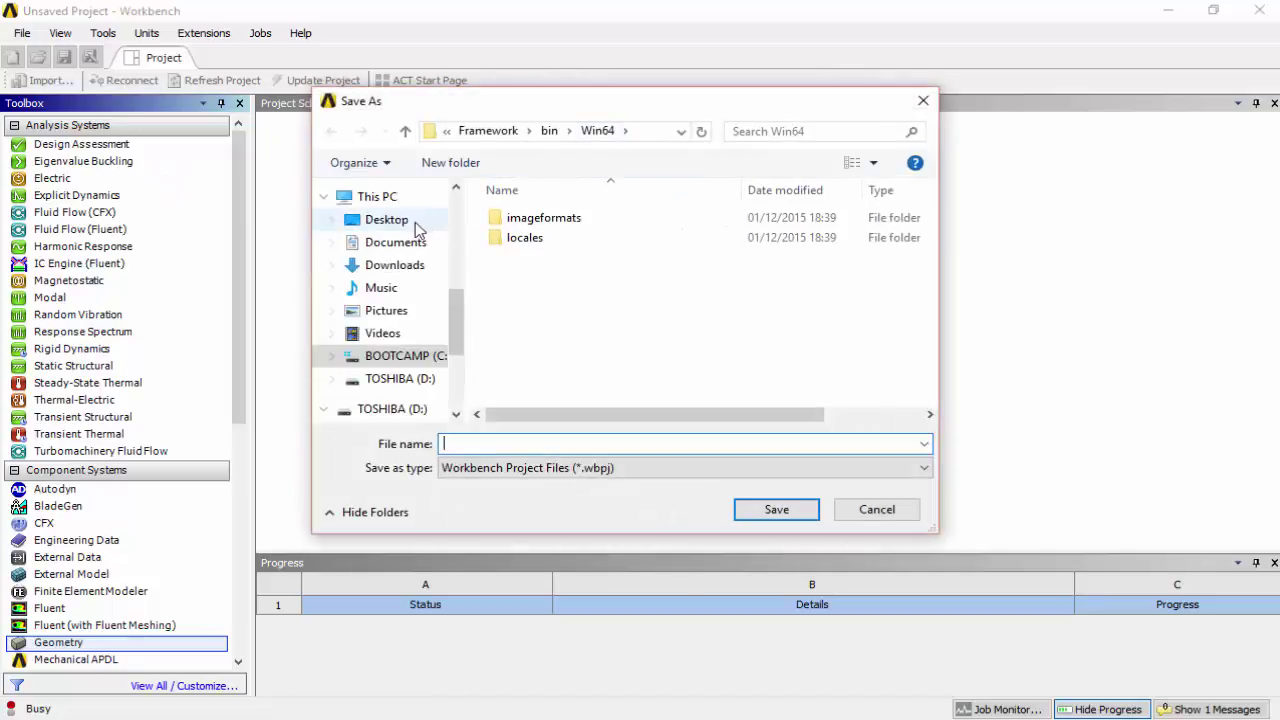
{"action": "left_click", "coordinate": [407, 228]}
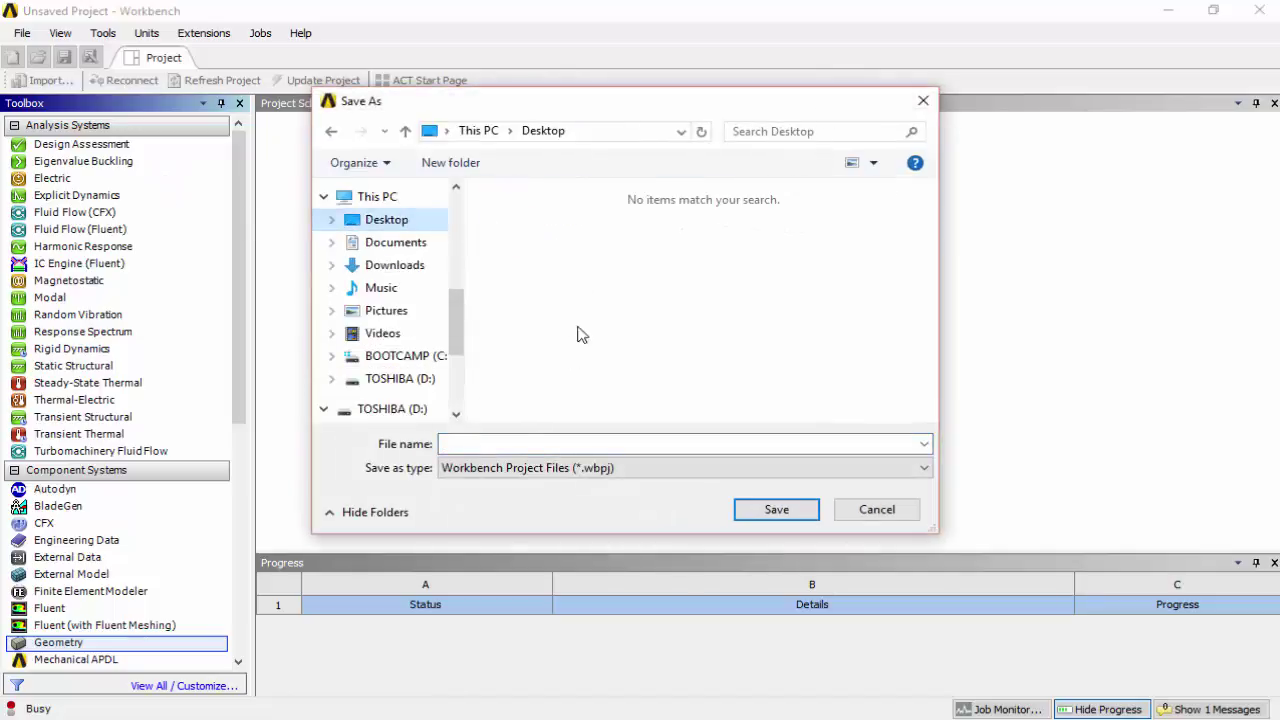
{"action": "left_click", "coordinate": [512, 443]}
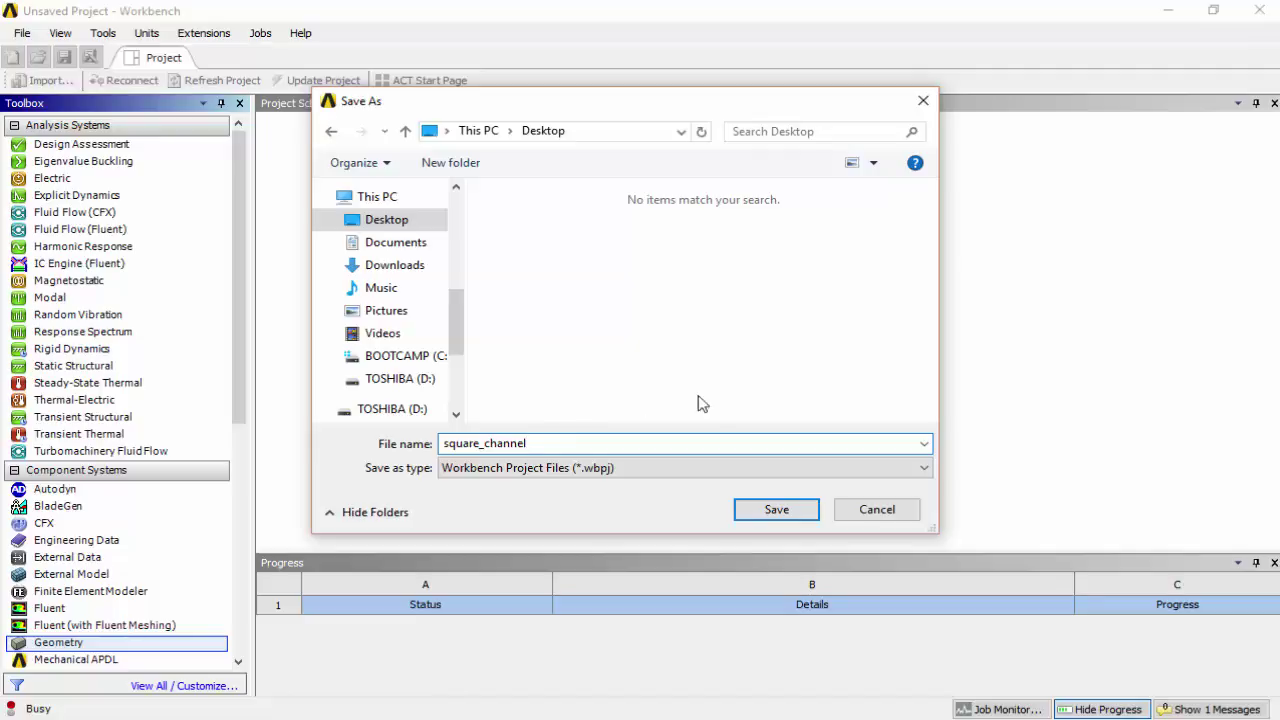
{"action": "left_click", "coordinate": [777, 510]}
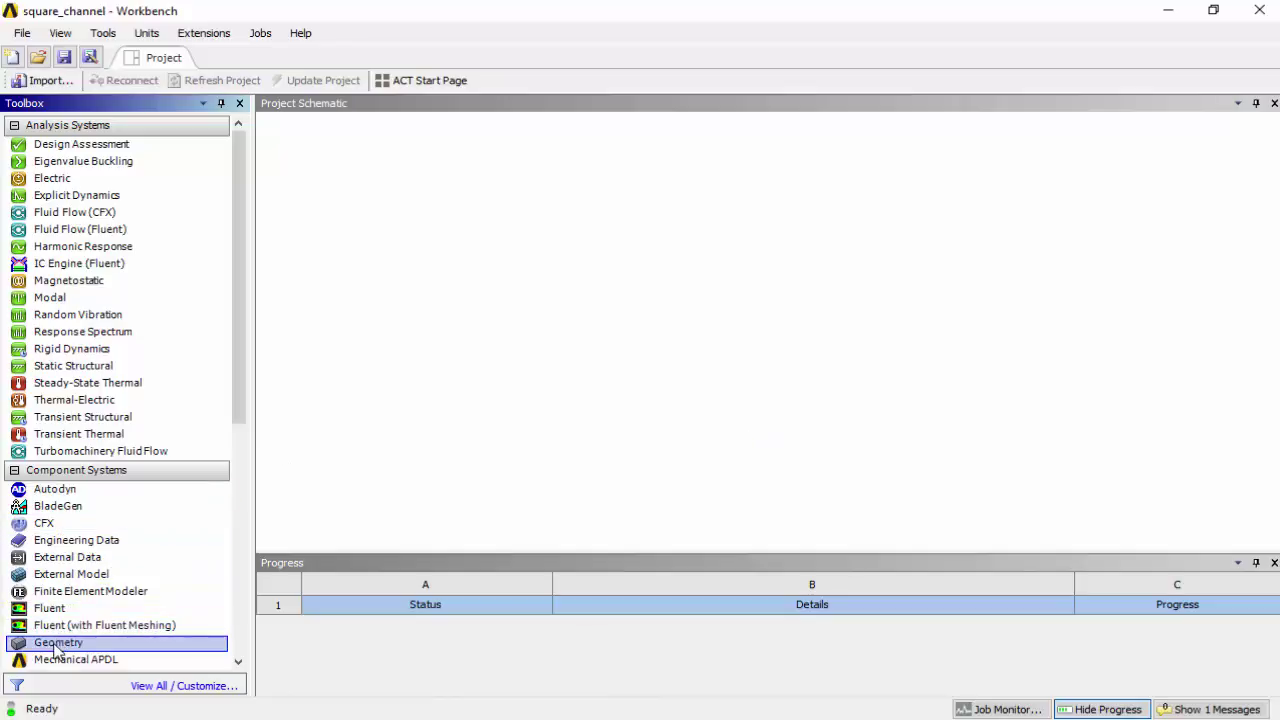
Add a standalone Geometry system to the project schematic and start a new geometry in DesignModeler.
{"action": "left_click_drag", "start_coordinate": [64, 645], "coordinate": [376, 200]}
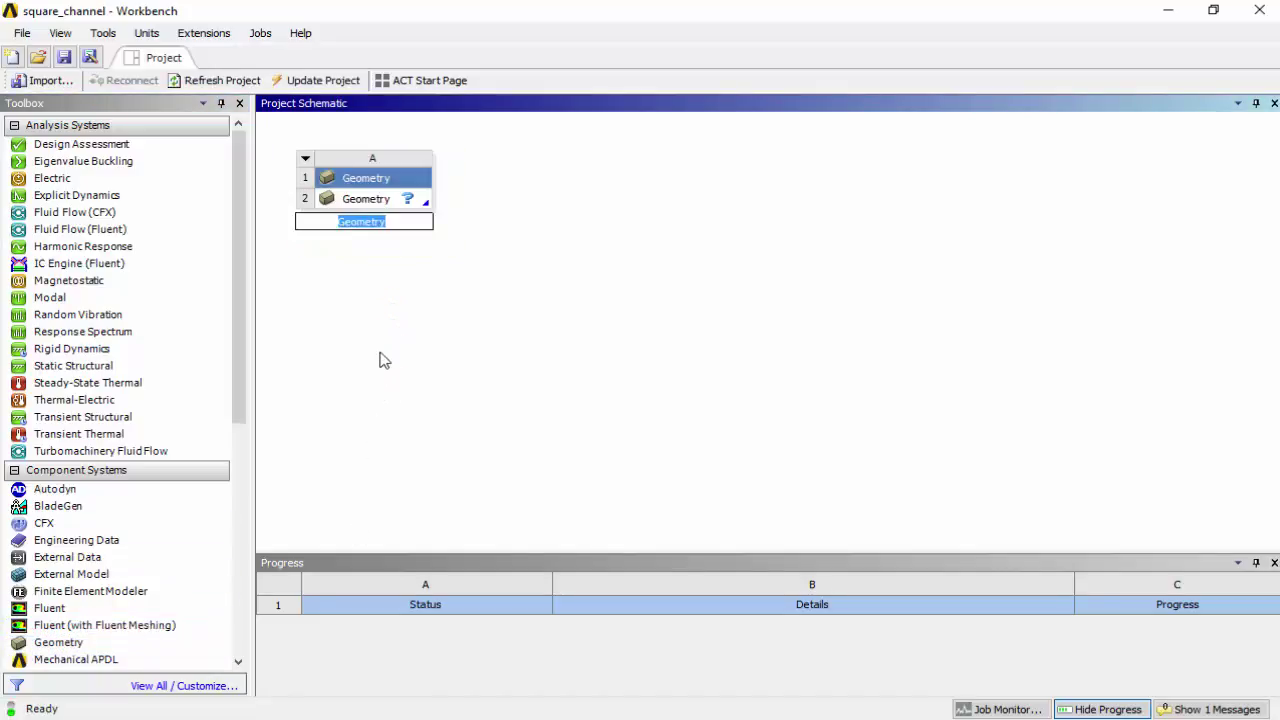
{"action": "left_click", "coordinate": [381, 350]}
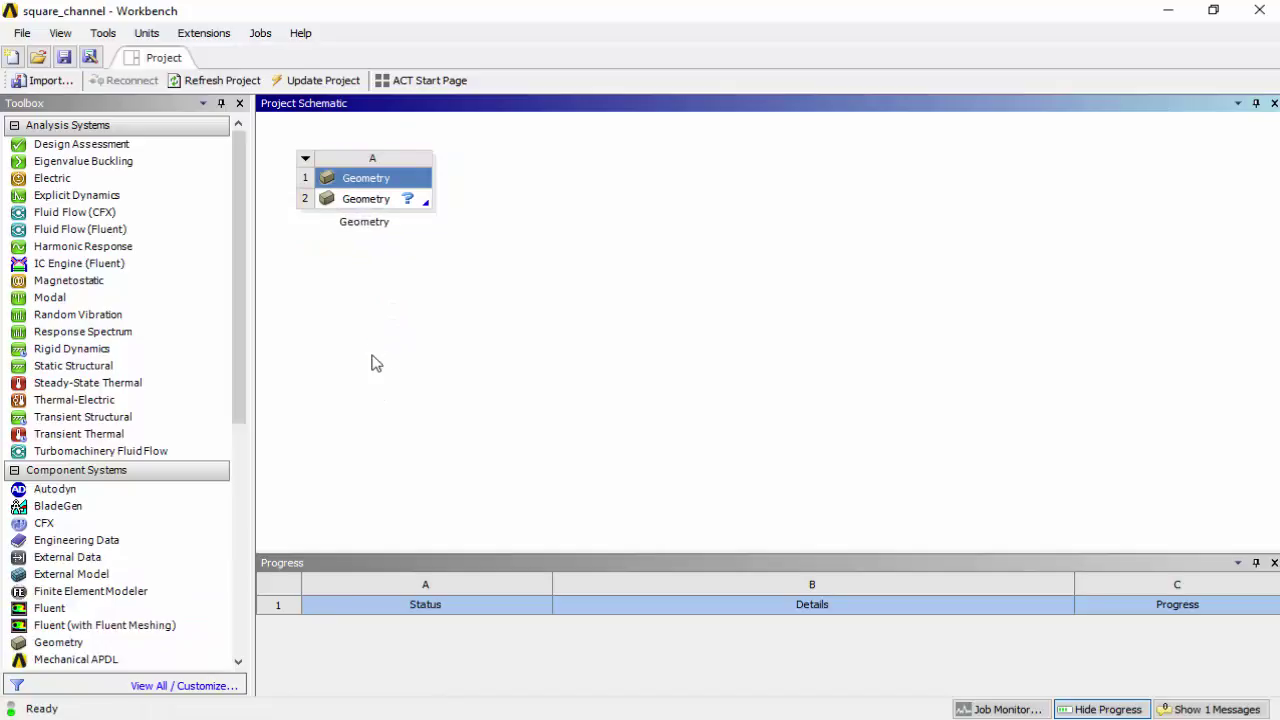
{"action": "left_click", "coordinate": [368, 203]}
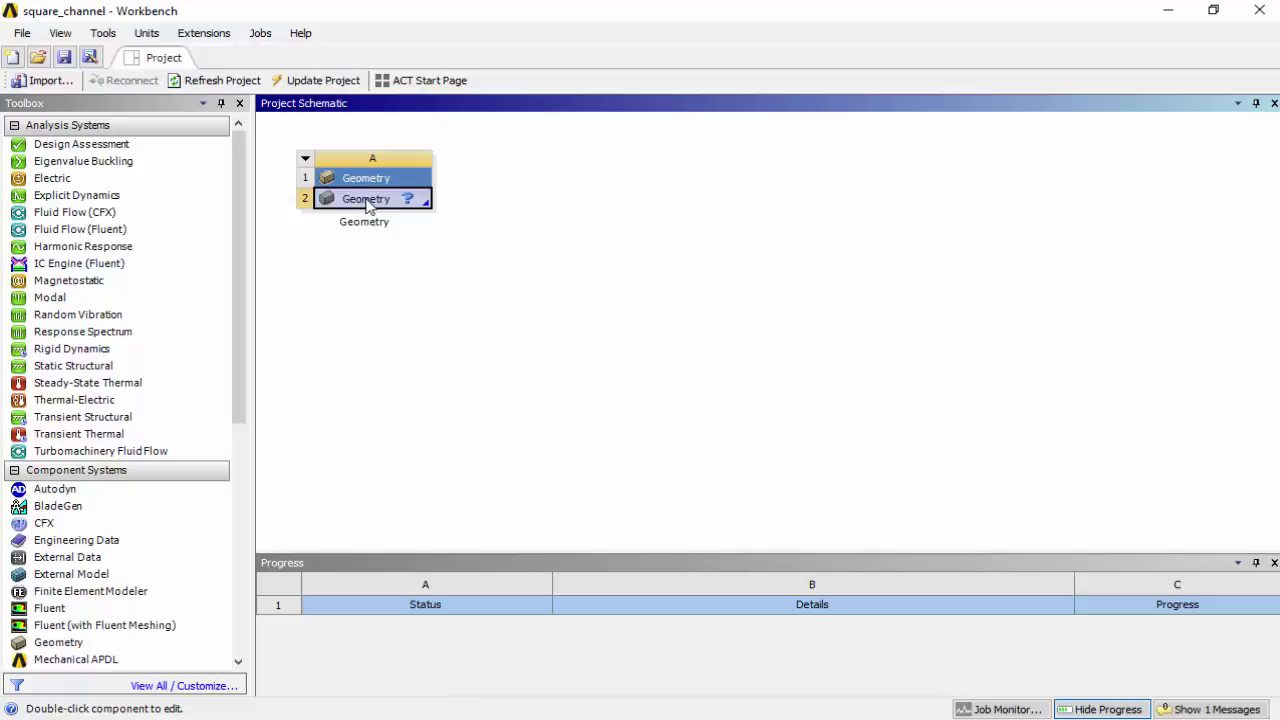
{"action": "right_click", "coordinate": [388, 203]}
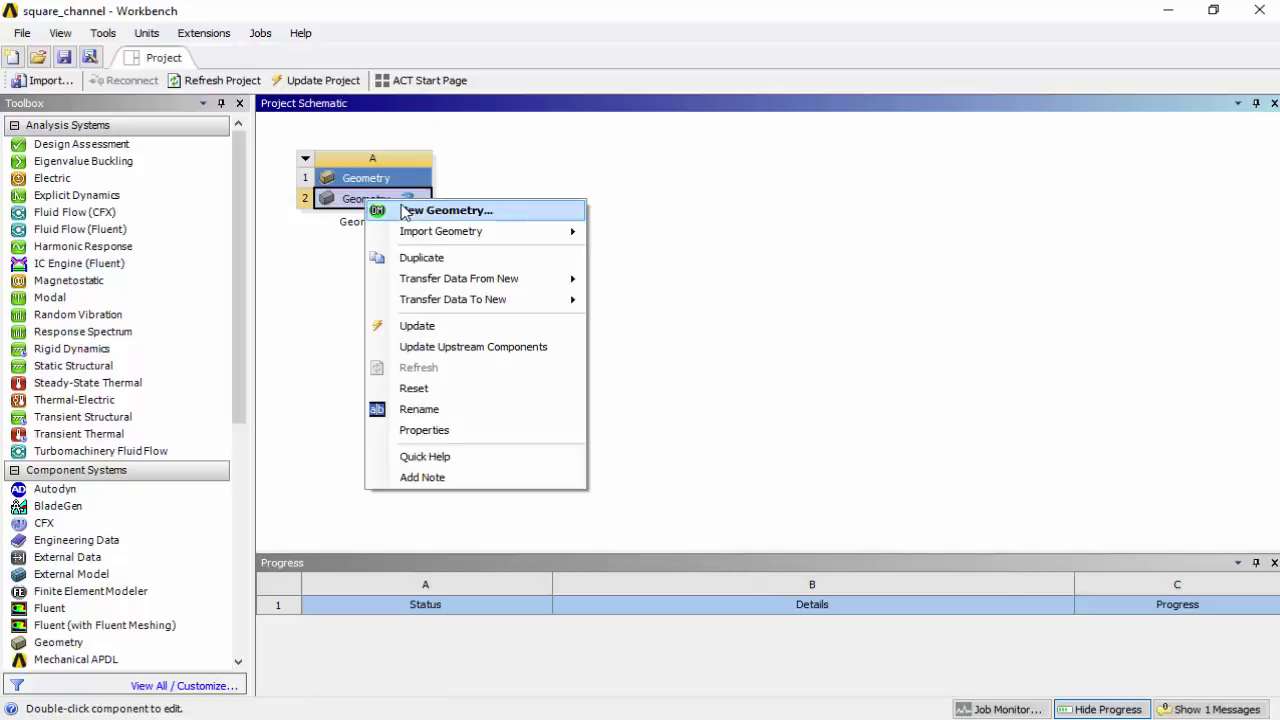
{"action": "left_click", "coordinate": [400, 208]}
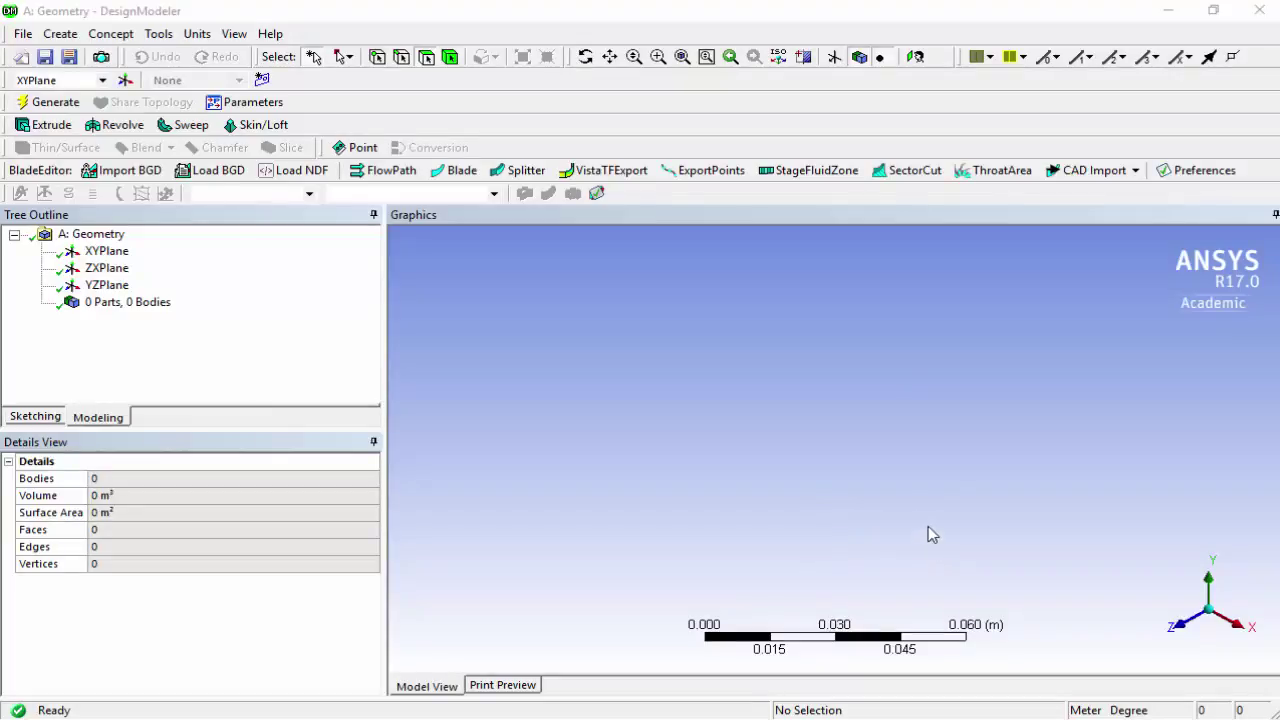
Sketch a rectangle about 0.031 m by 0.082 m on the XYPlane, with one long side on the Y axis spanning the origin.
{"action": "middle_click_drag", "start_coordinate": [887, 497], "coordinate": [1128, 606]}
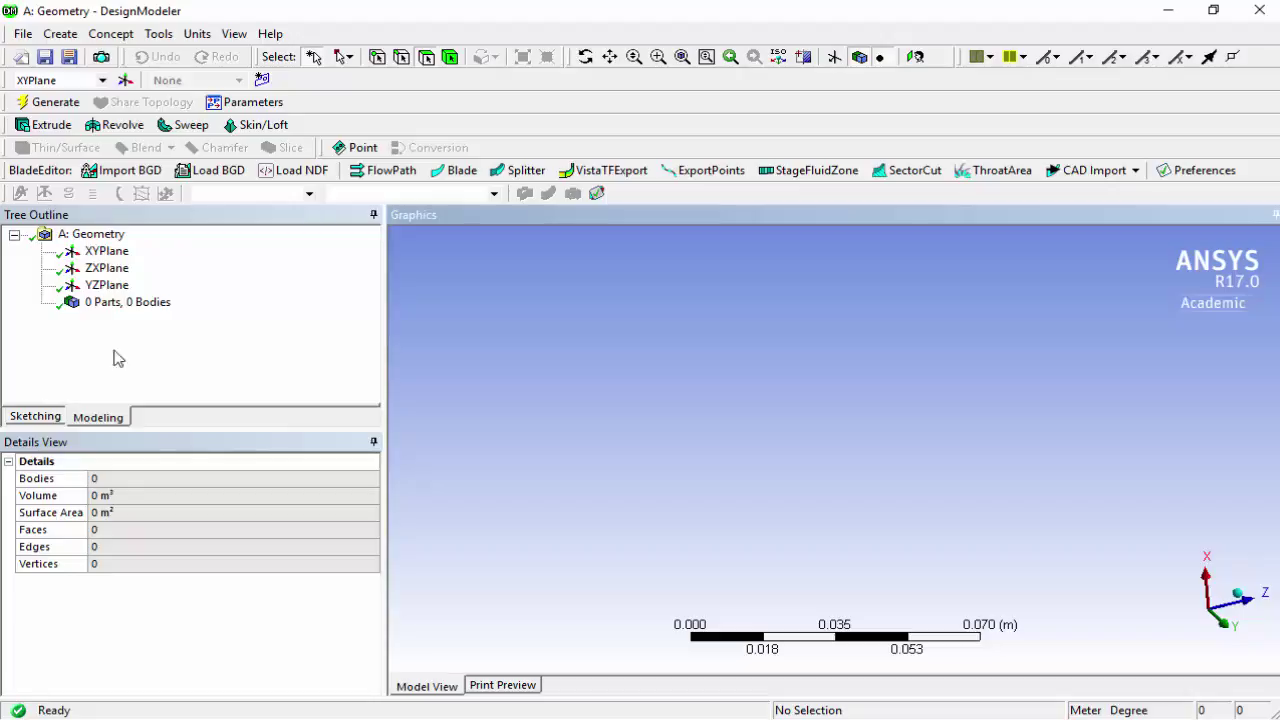
{"action": "left_click", "coordinate": [32, 418]}
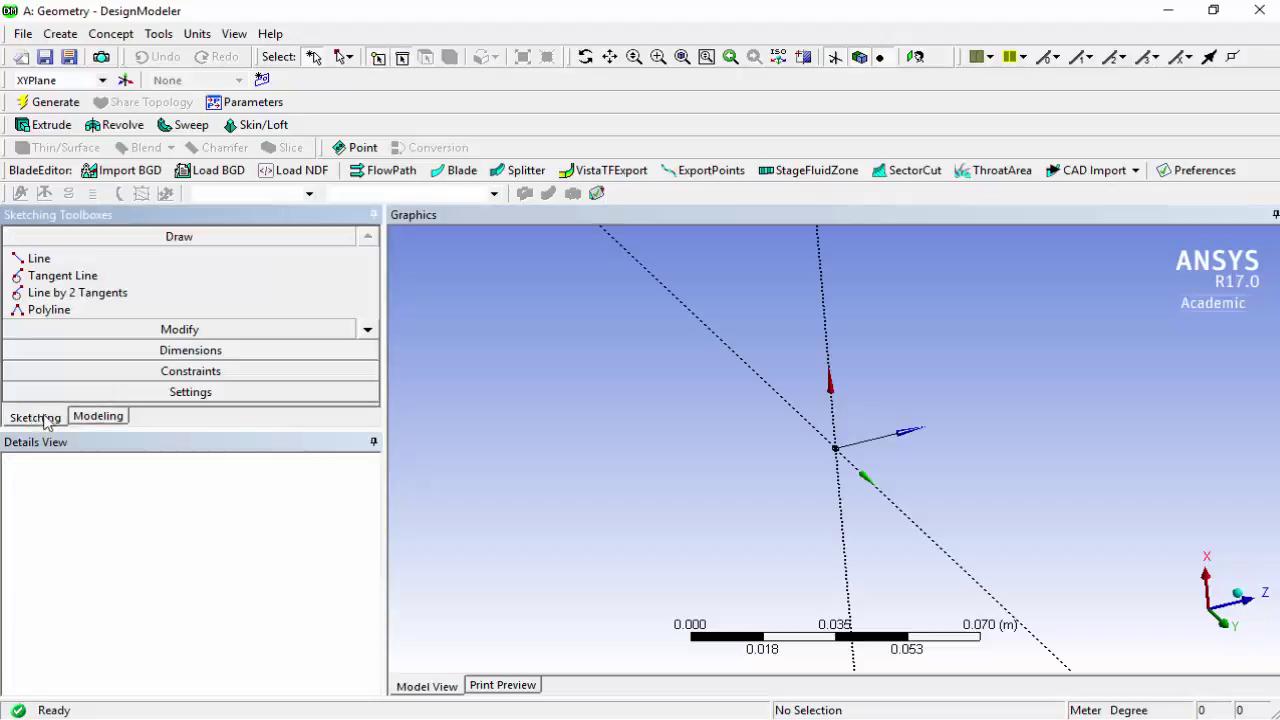
{"action": "left_click", "coordinate": [98, 417]}
{"action": "left_click", "coordinate": [107, 253]}
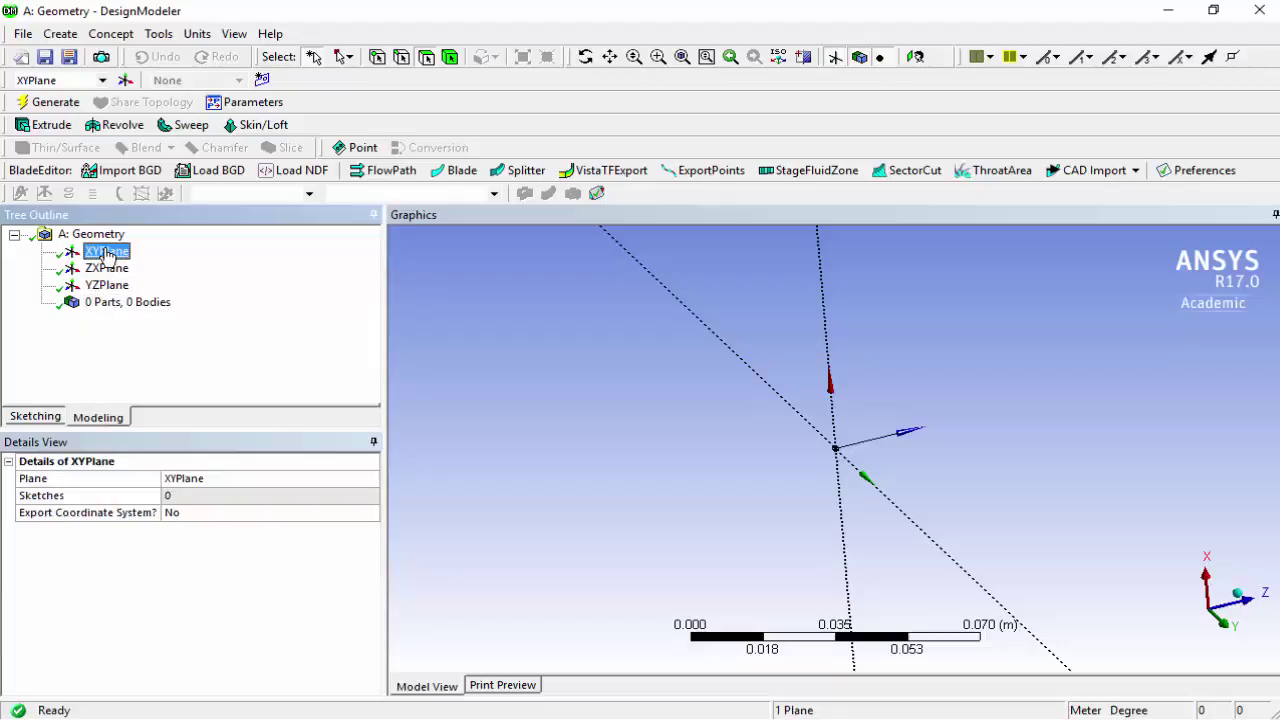
{"action": "left_click", "coordinate": [36, 417]}
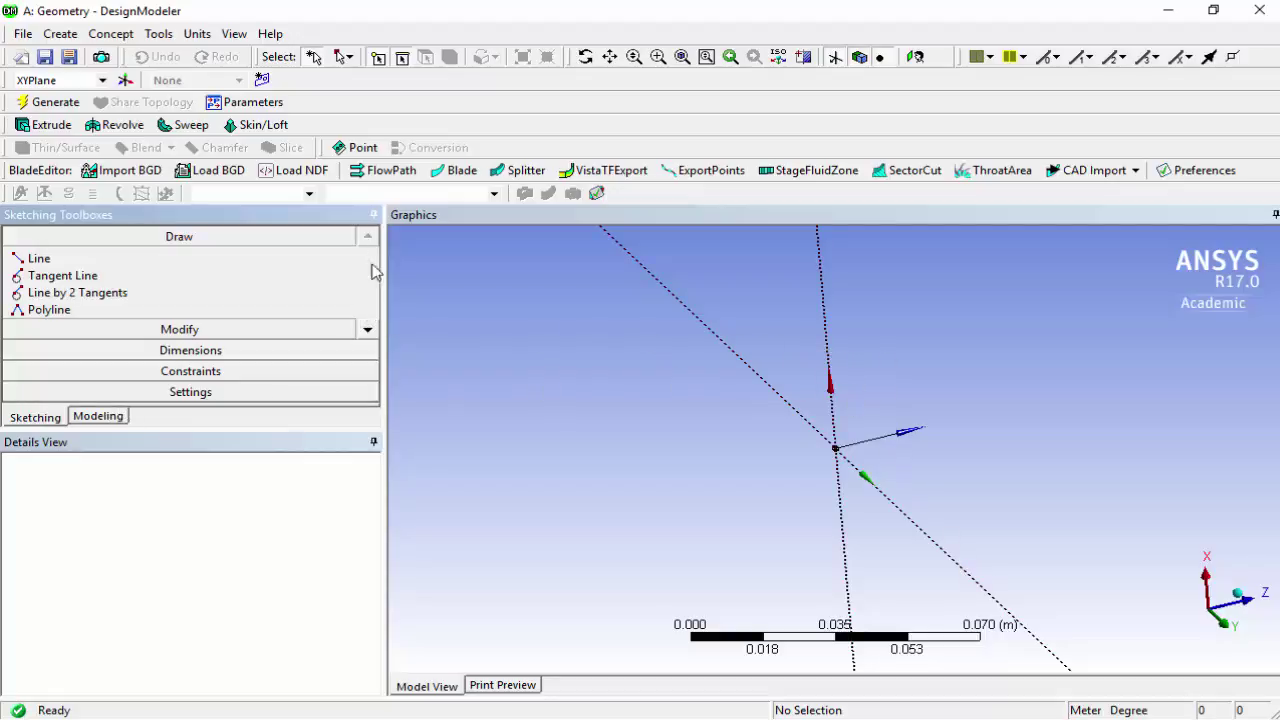
{"action": "left_click", "coordinate": [367, 332]}
{"action": "left_click", "coordinate": [367, 332]}
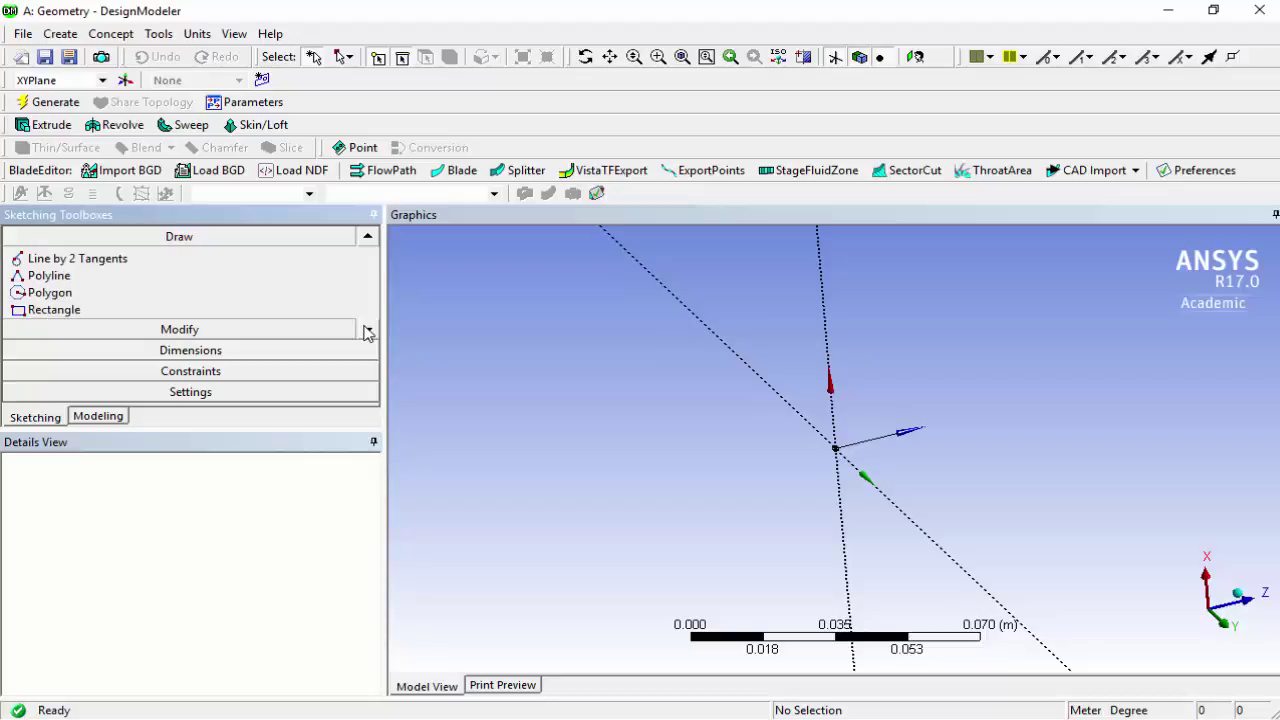
{"action": "left_click", "coordinate": [366, 333]}
{"action": "left_click", "coordinate": [364, 334]}
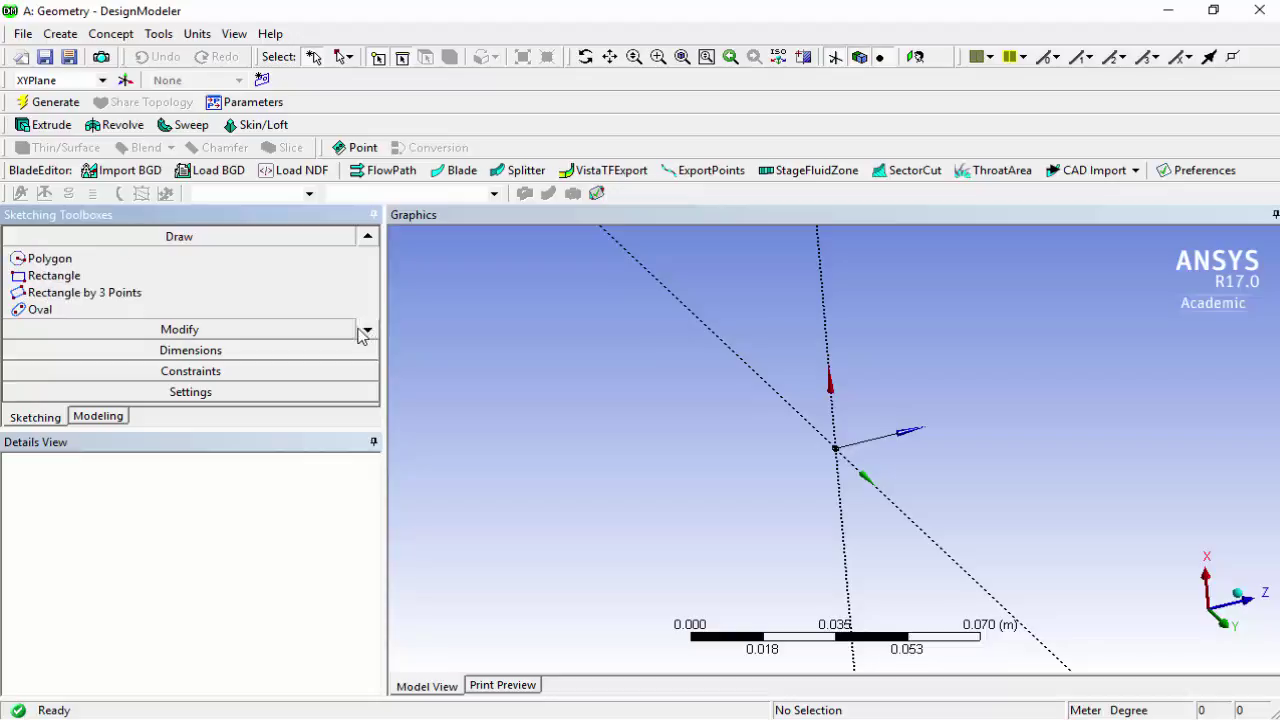
{"action": "left_click", "coordinate": [62, 277]}
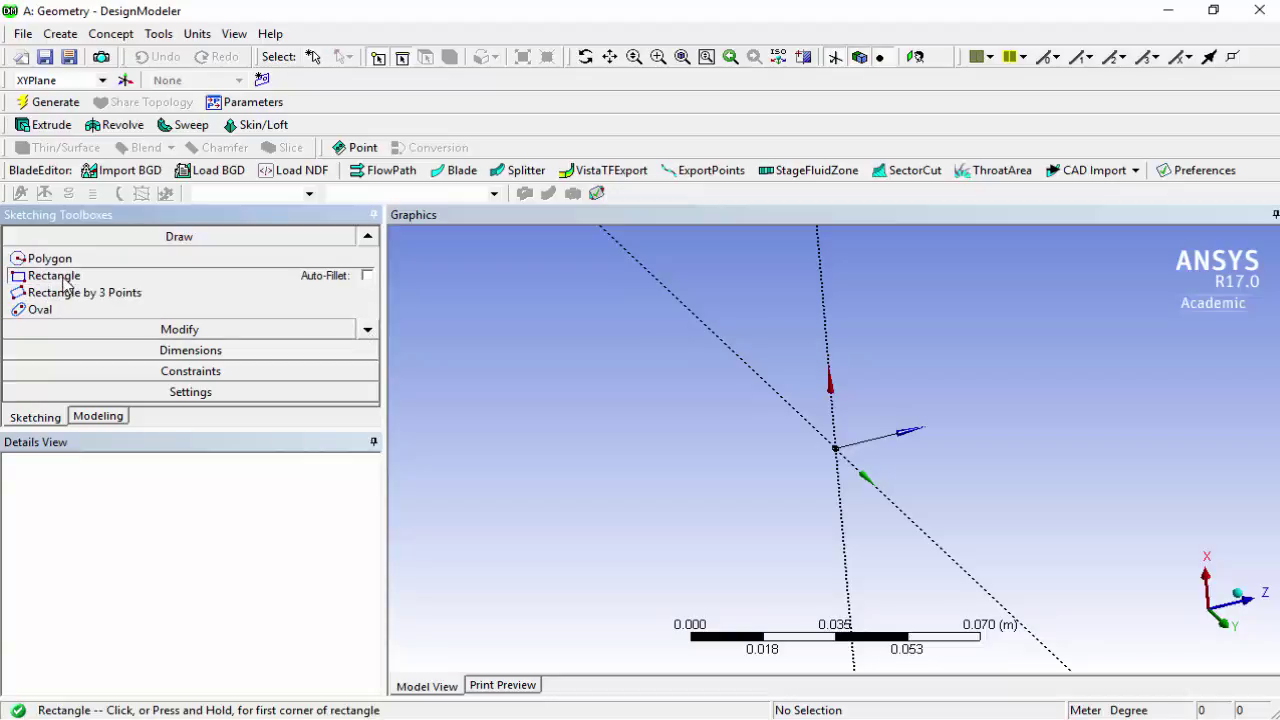
{"action": "left_click", "coordinate": [784, 397]}
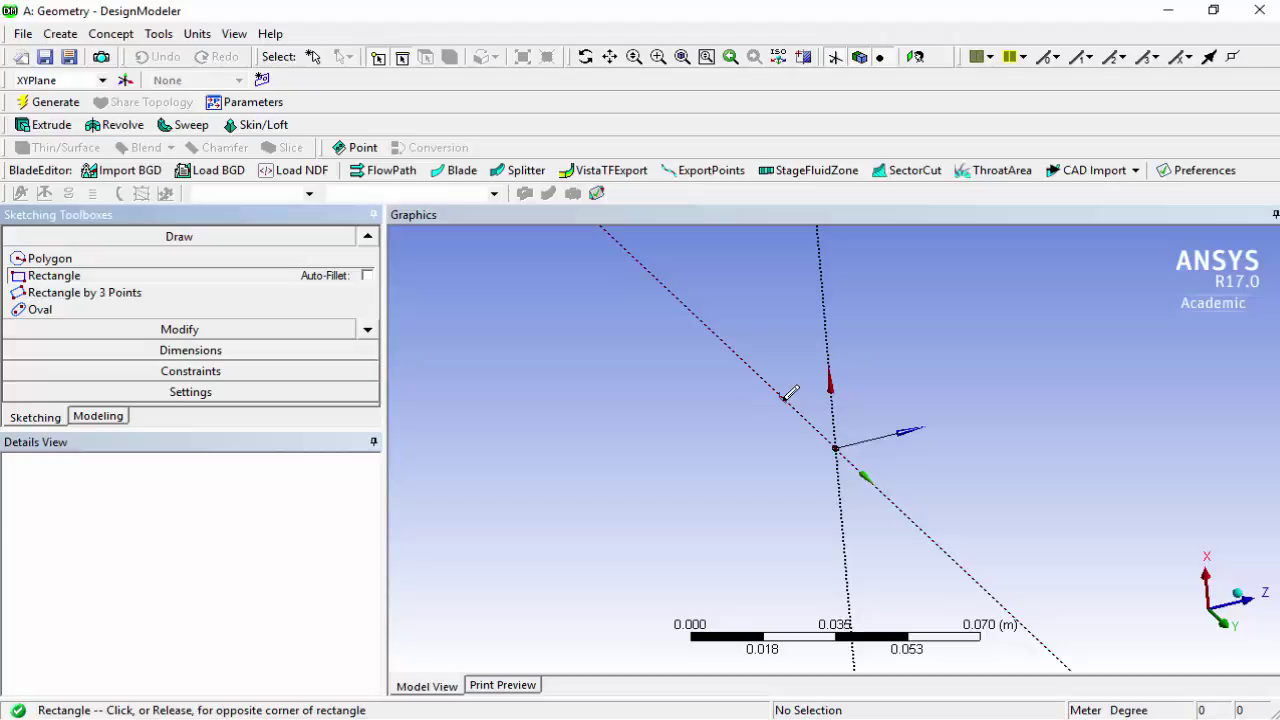
{"action": "left_click", "coordinate": [907, 414]}
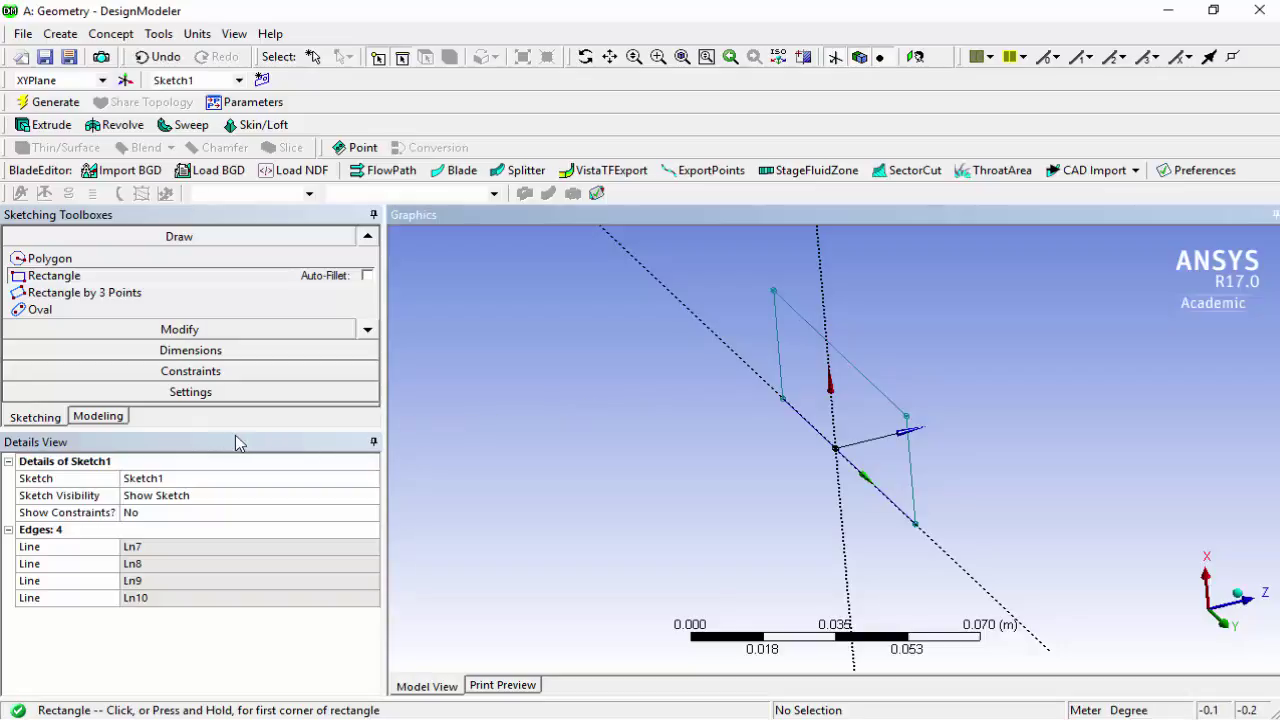
Add a horizontal dimension between the rectangle's side on the Y axis and the opposite parallel side.
{"action": "left_click", "coordinate": [222, 353]}
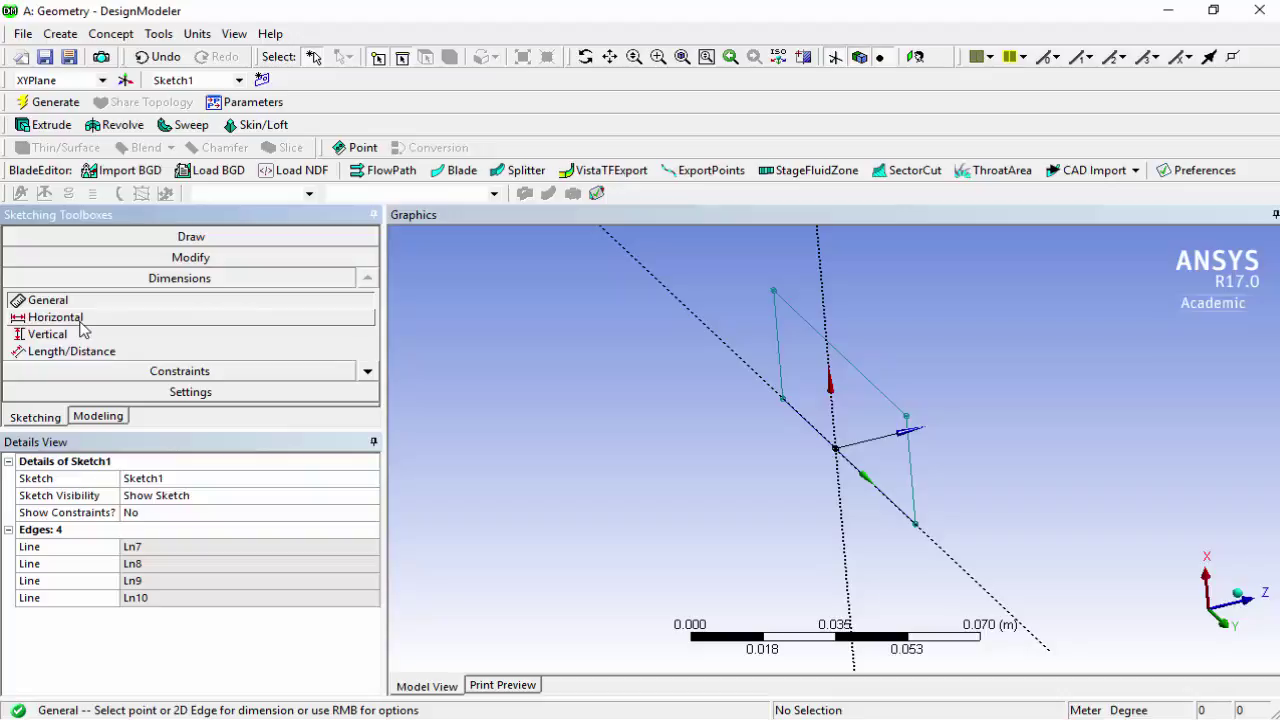
{"action": "left_click", "coordinate": [82, 327]}
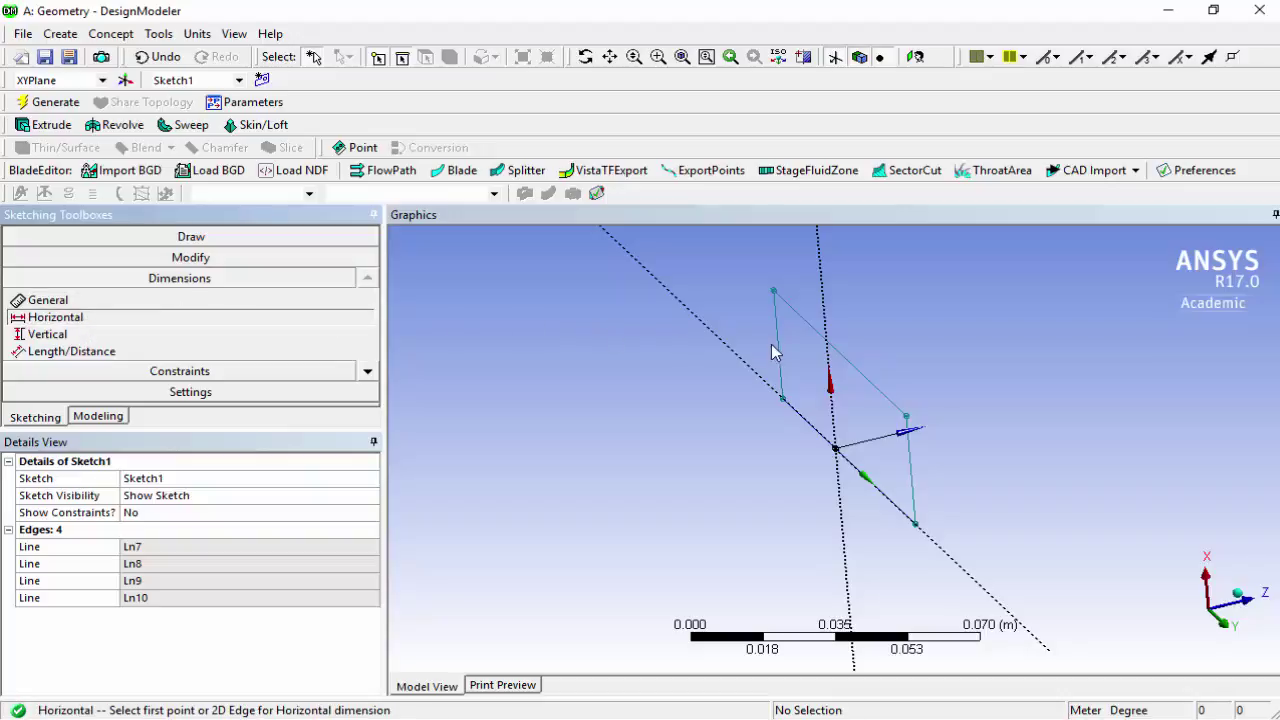
{"action": "left_click", "coordinate": [820, 434]}
{"action": "left_click", "coordinate": [823, 338]}
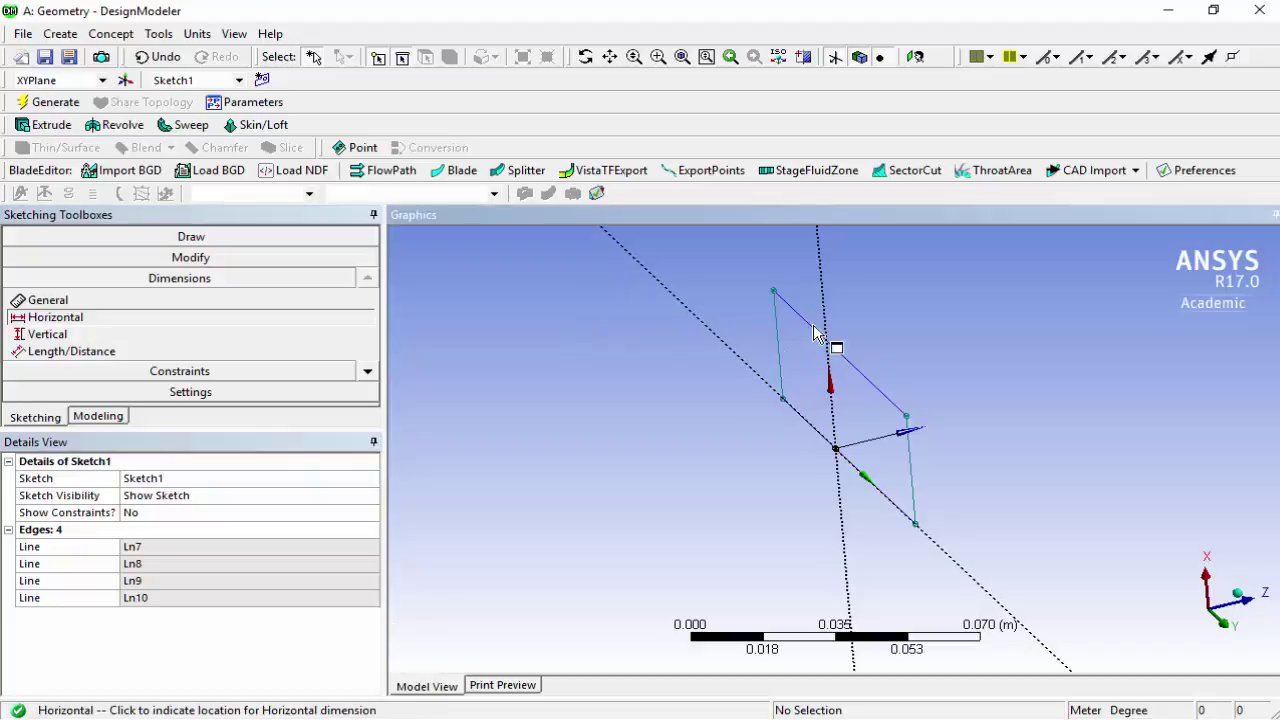
{"action": "left_click", "coordinate": [736, 306]}
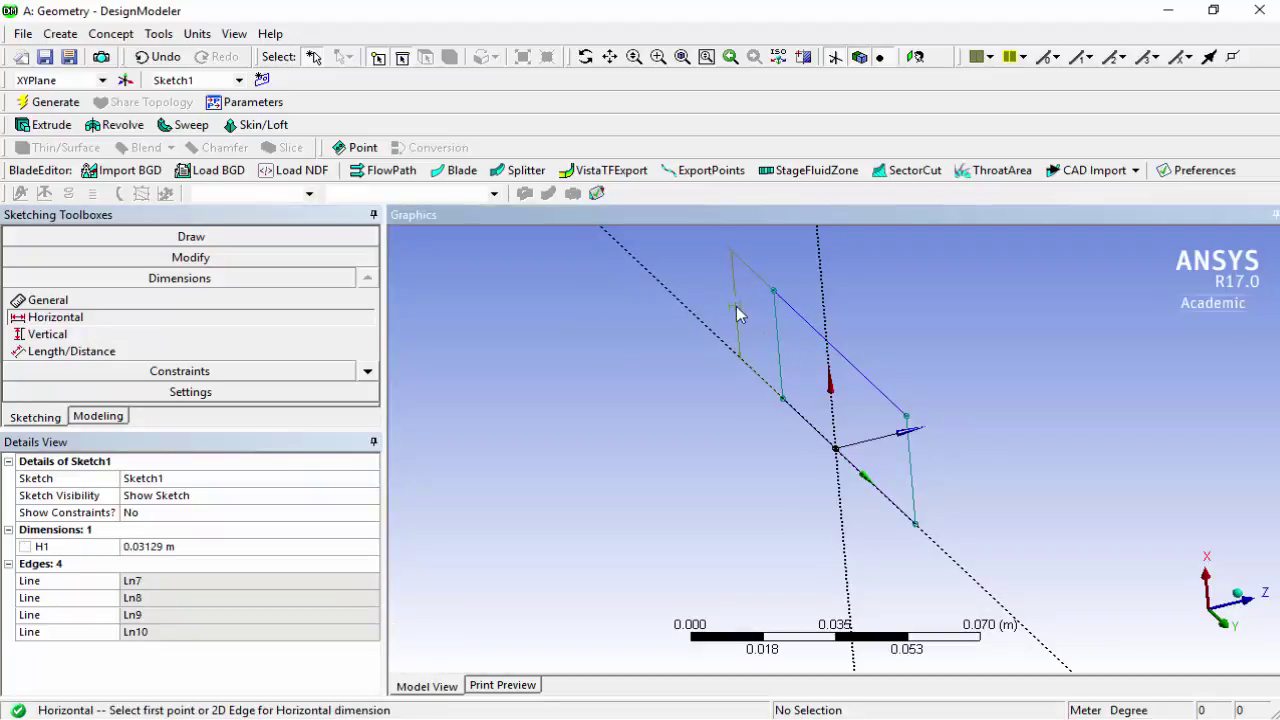
Add vertical dimensions between the rectangle's two short sides and from the X axis to the short side on positive Y.
{"action": "left_click", "coordinate": [47, 334]}
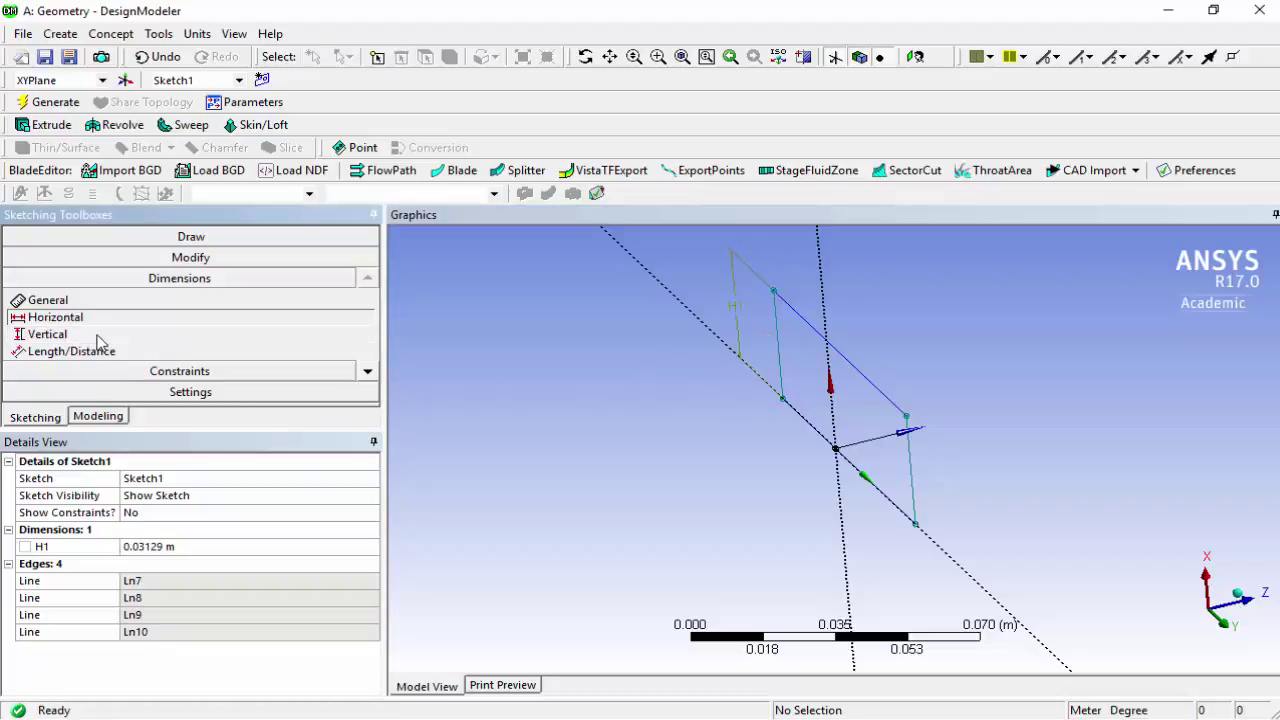
{"action": "left_click", "coordinate": [780, 346]}
{"action": "left_click", "coordinate": [912, 458]}
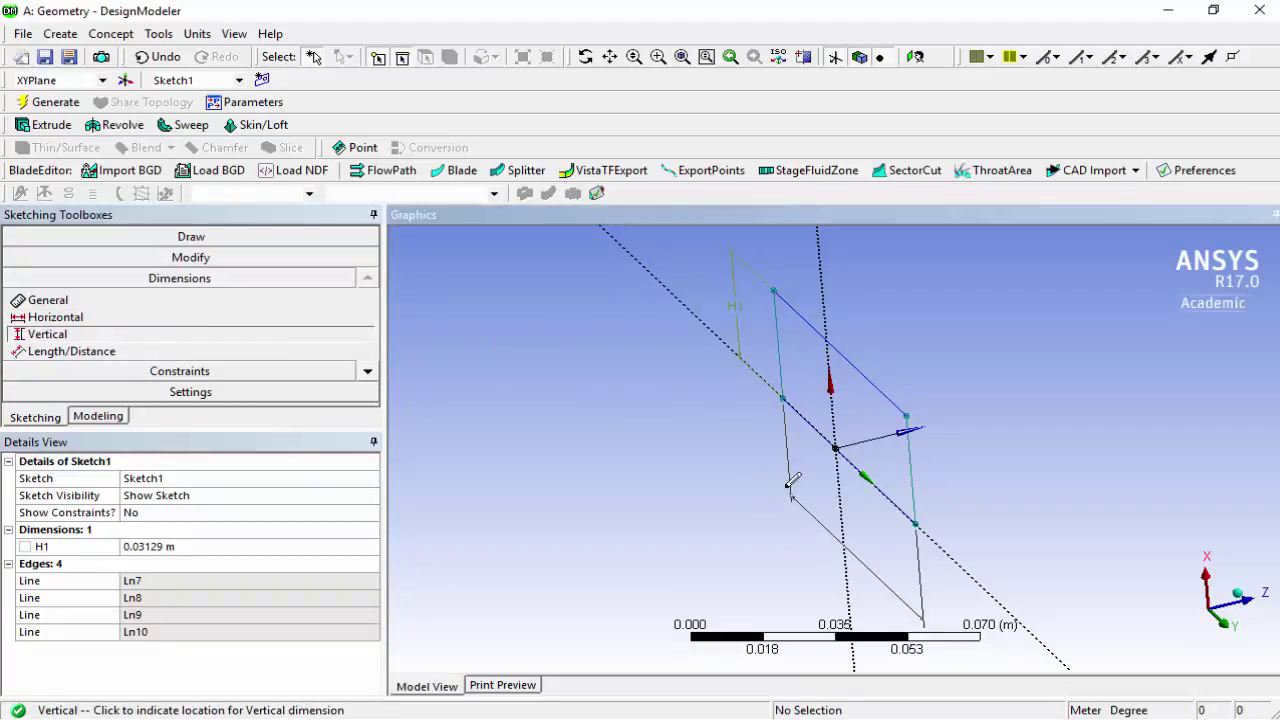
{"action": "left_click", "coordinate": [757, 444]}
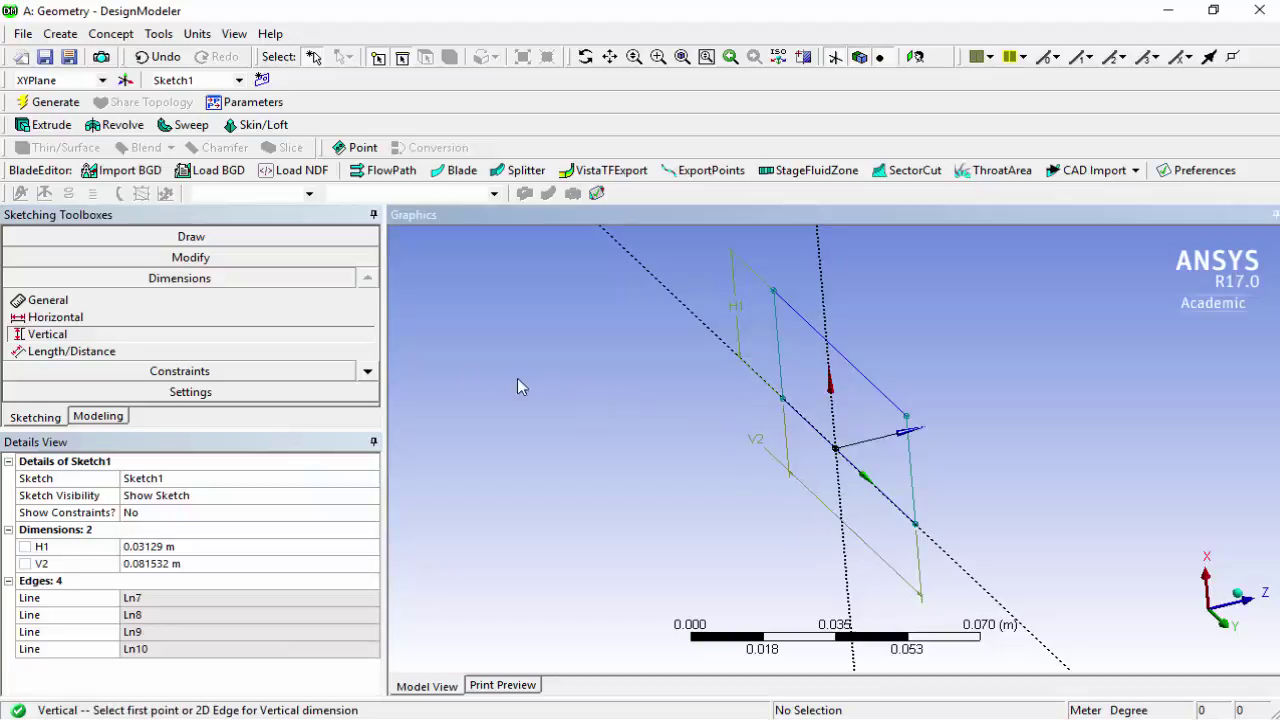
{"action": "left_click", "coordinate": [827, 362]}
{"action": "left_click", "coordinate": [912, 448]}
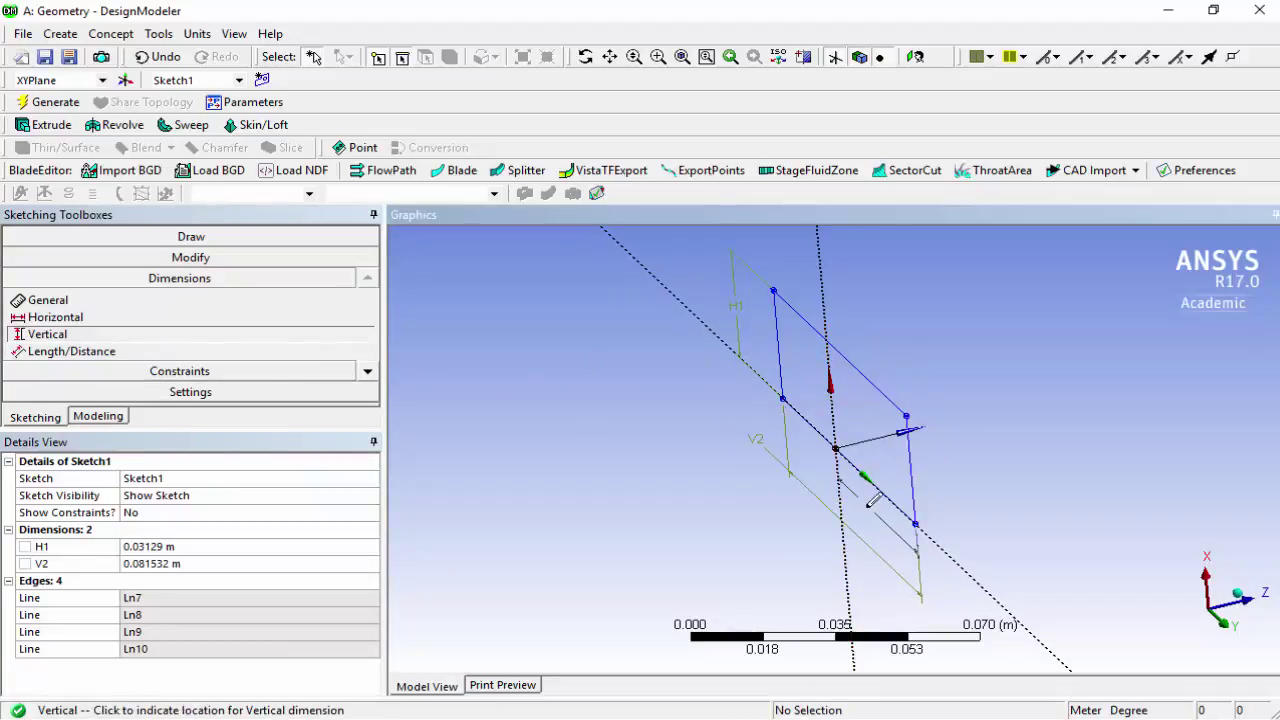
{"action": "left_click", "coordinate": [846, 488]}
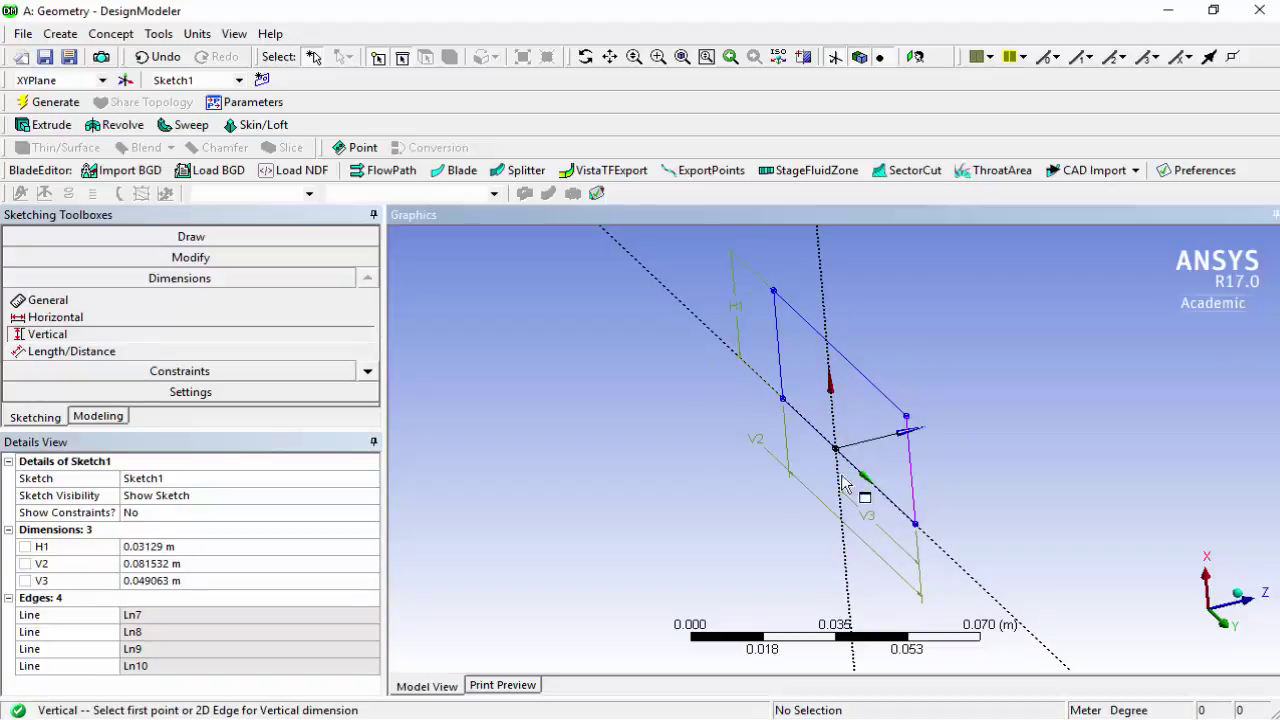
Set the rectangle's horizontal dimension H1 to 10e-3 m.
{"action": "left_click", "coordinate": [213, 558]}
{"action": "left_click", "coordinate": [284, 556]}
{"action": "left_click_drag", "start_coordinate": [240, 558], "coordinate": [128, 560]}
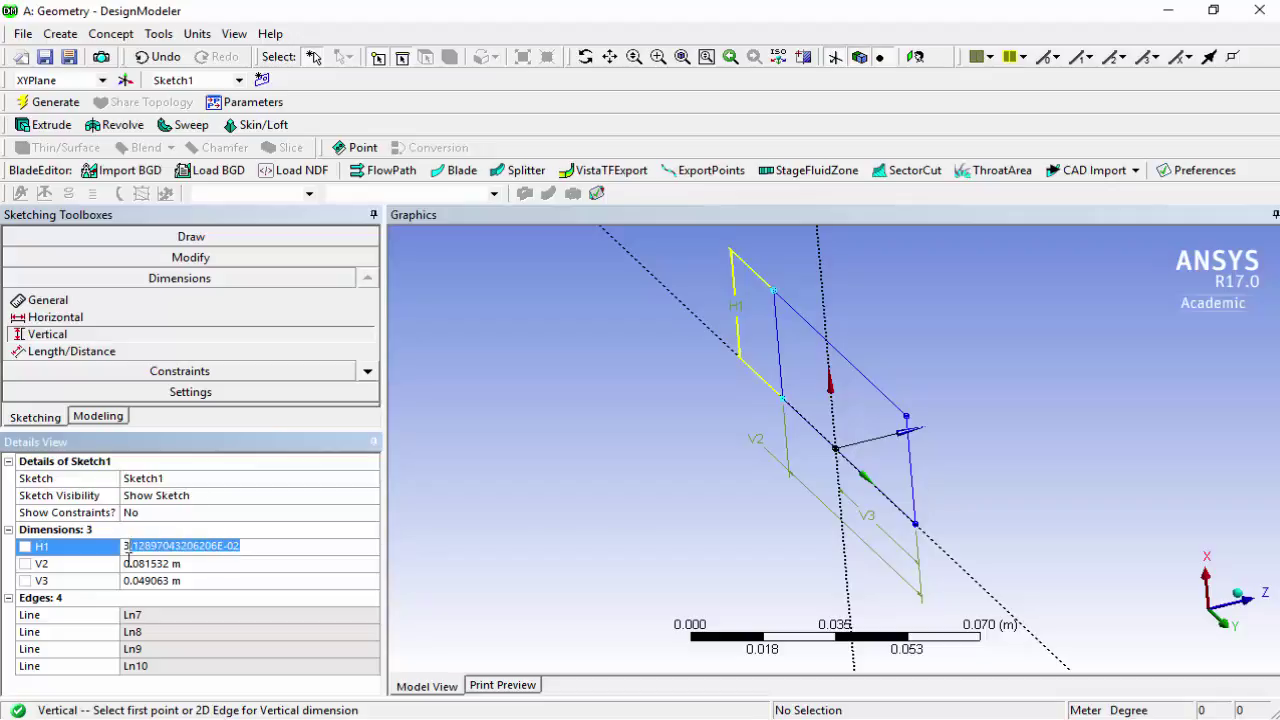
{"action": "type", "text": "10e-3"}
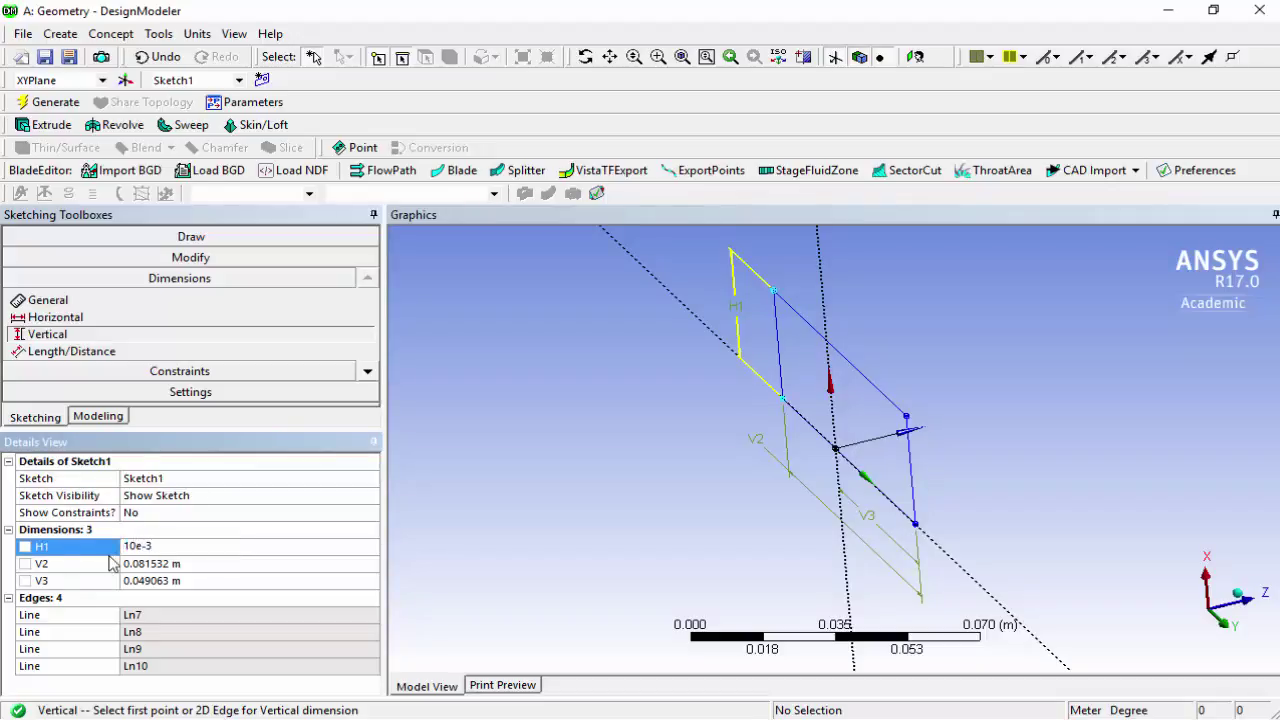
{"action": "key", "text": "Return"}
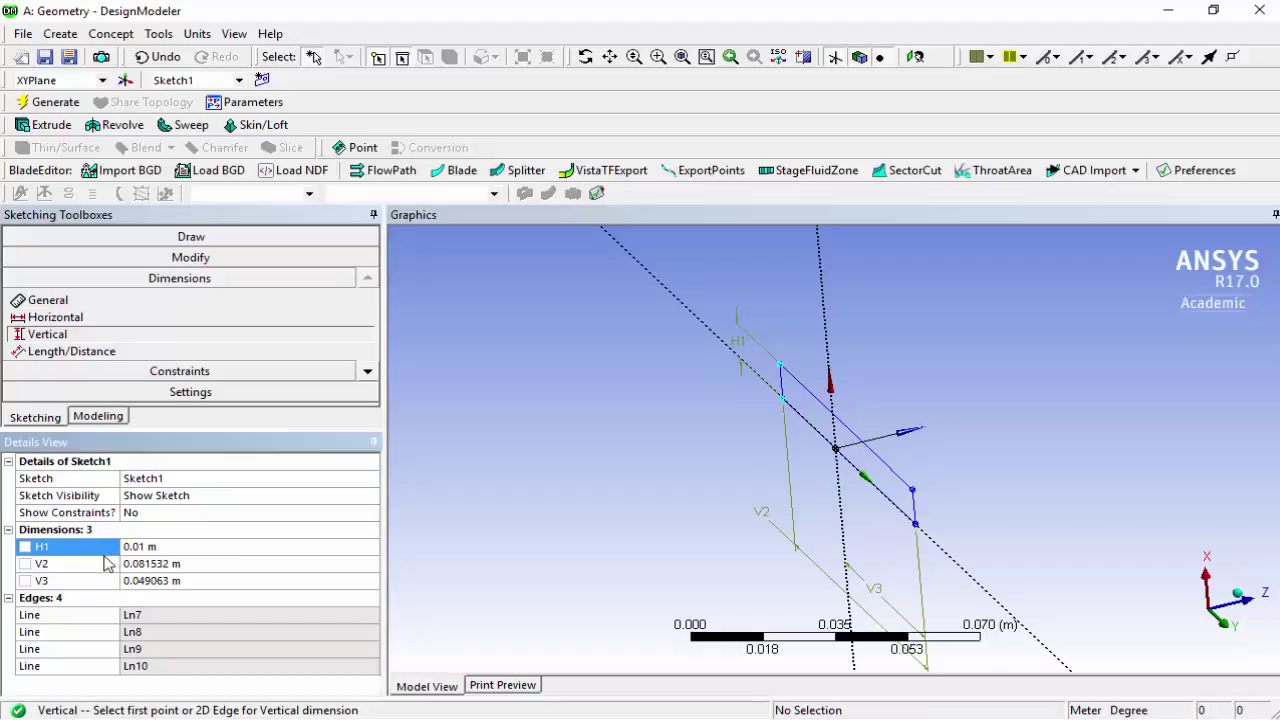
Set the rectangle's vertical size V2 to 10e-3 m and its offset from the X axis V3 to 5e-3 m.
{"action": "left_click", "coordinate": [186, 566]}
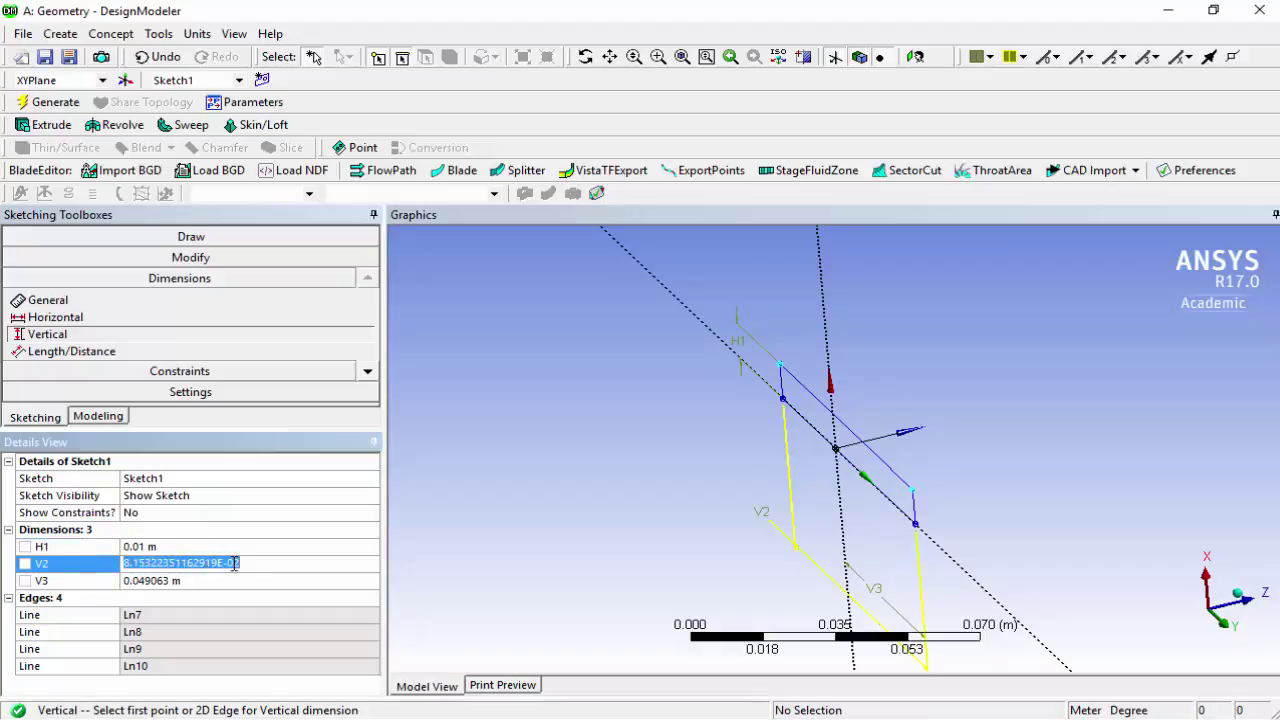
{"action": "type", "text": "10e-3"}
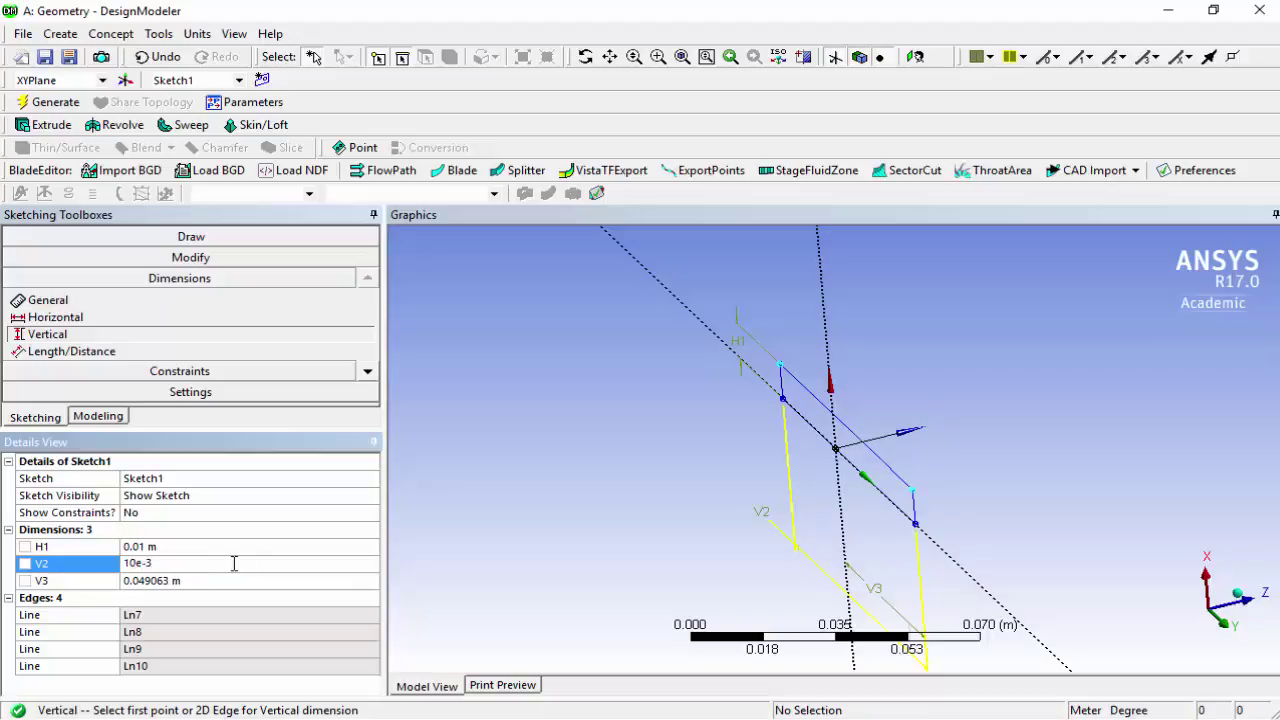
{"action": "key", "text": "Return"}
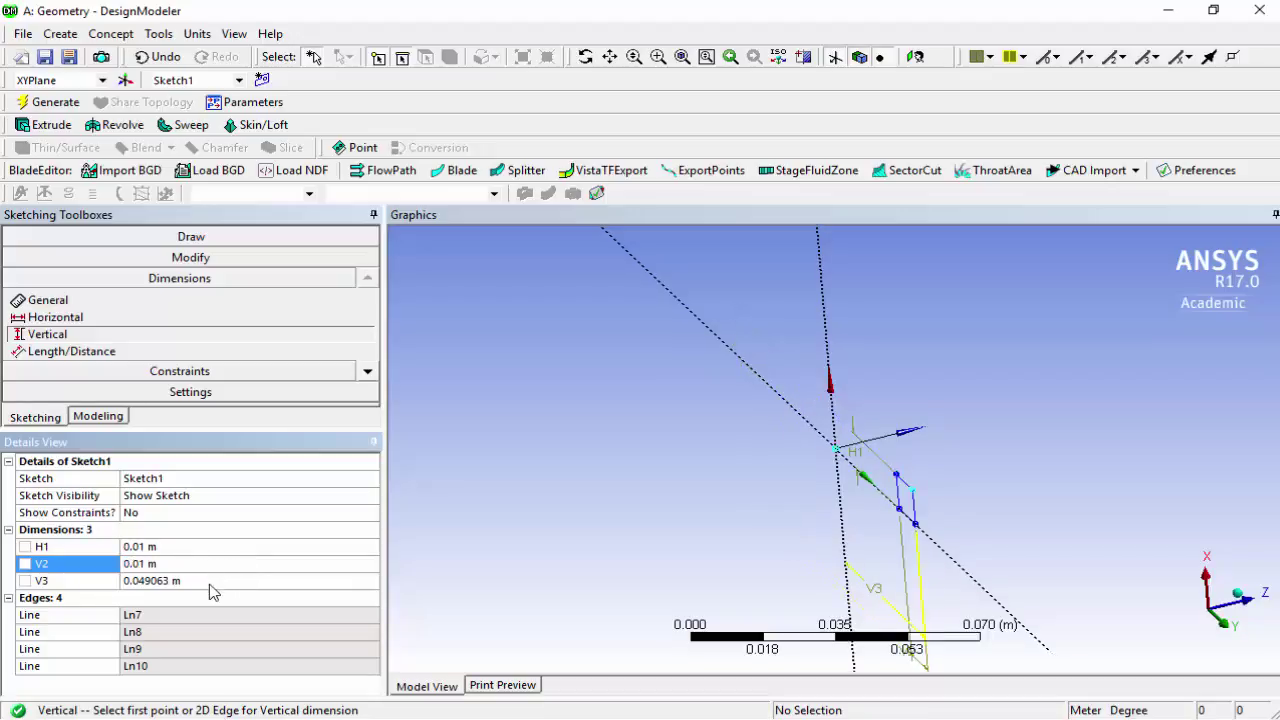
{"action": "left_click", "coordinate": [211, 581]}
{"action": "type", "text": "1"}
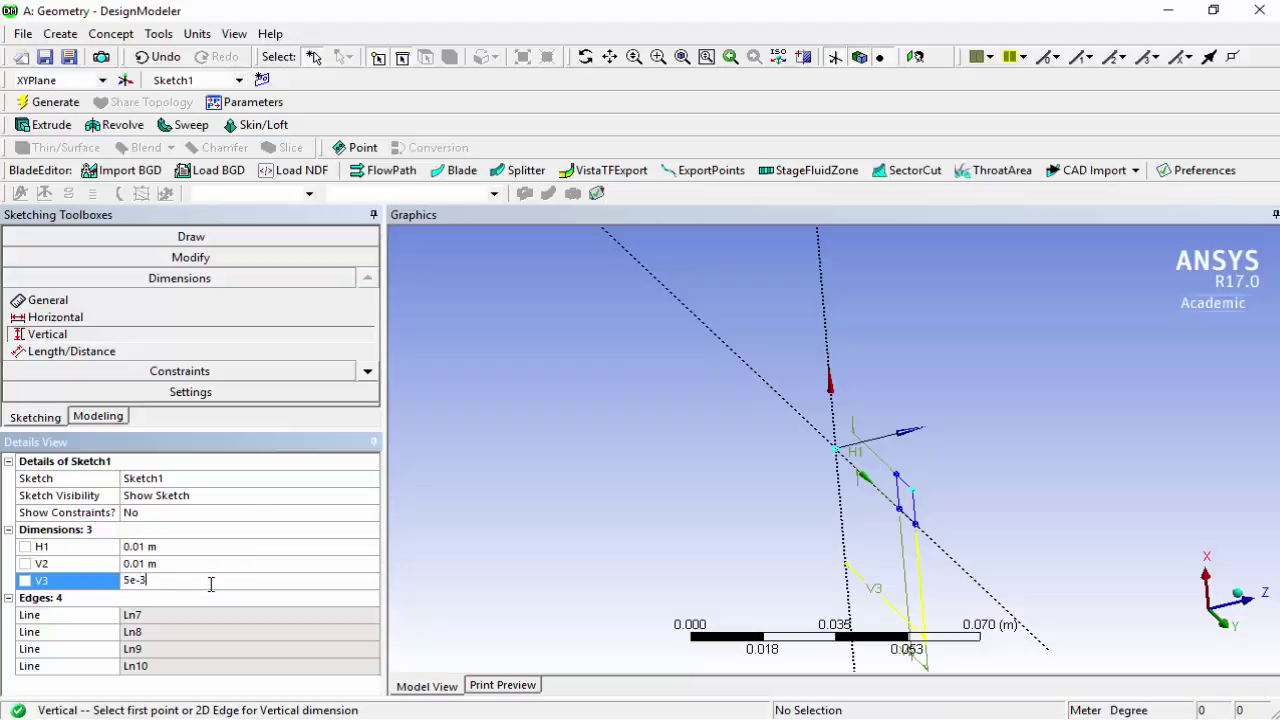
{"action": "key", "text": "Return"}
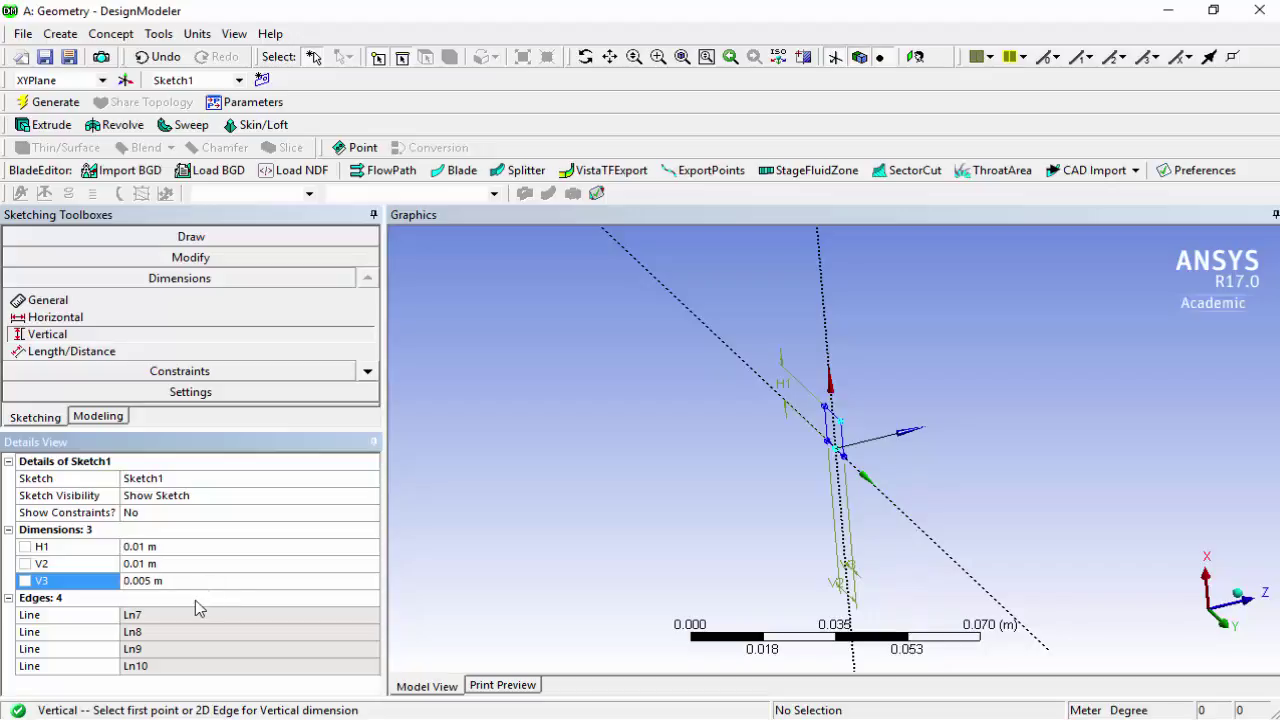
Extrude Sketch1 with a fixed depth of 60e-3 m in the normal direction as added material and generate the solid.
{"action": "left_click", "coordinate": [108, 420]}
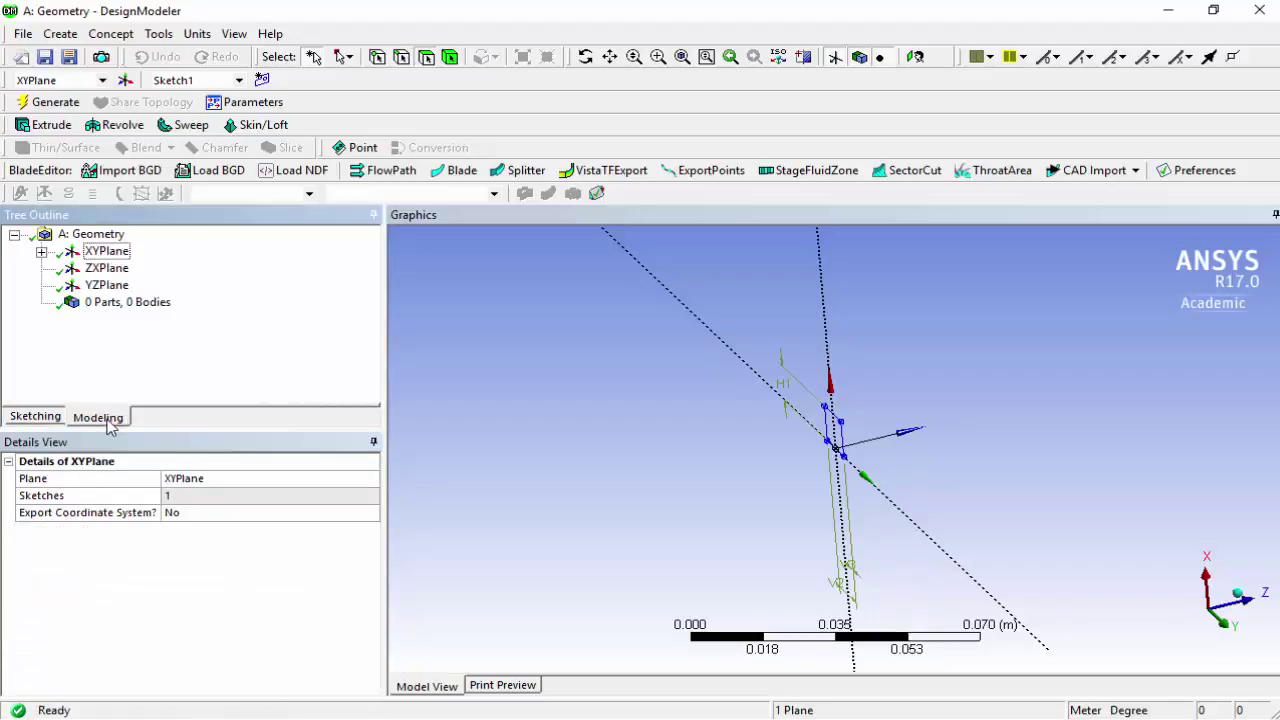
{"action": "left_click", "coordinate": [740, 455]}
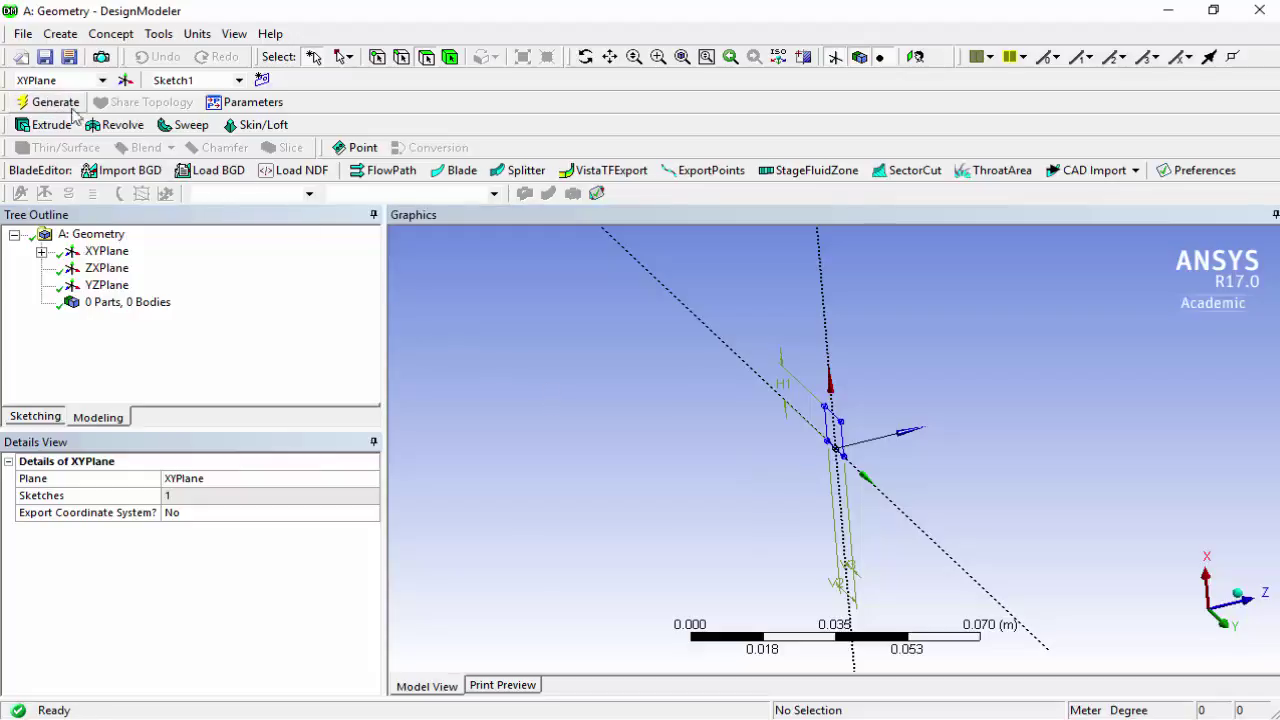
{"action": "middle_click_drag", "start_coordinate": [705, 460], "coordinate": [800, 471]}
{"action": "right_click", "coordinate": [815, 455]}
{"action": "left_click", "coordinate": [800, 462]}
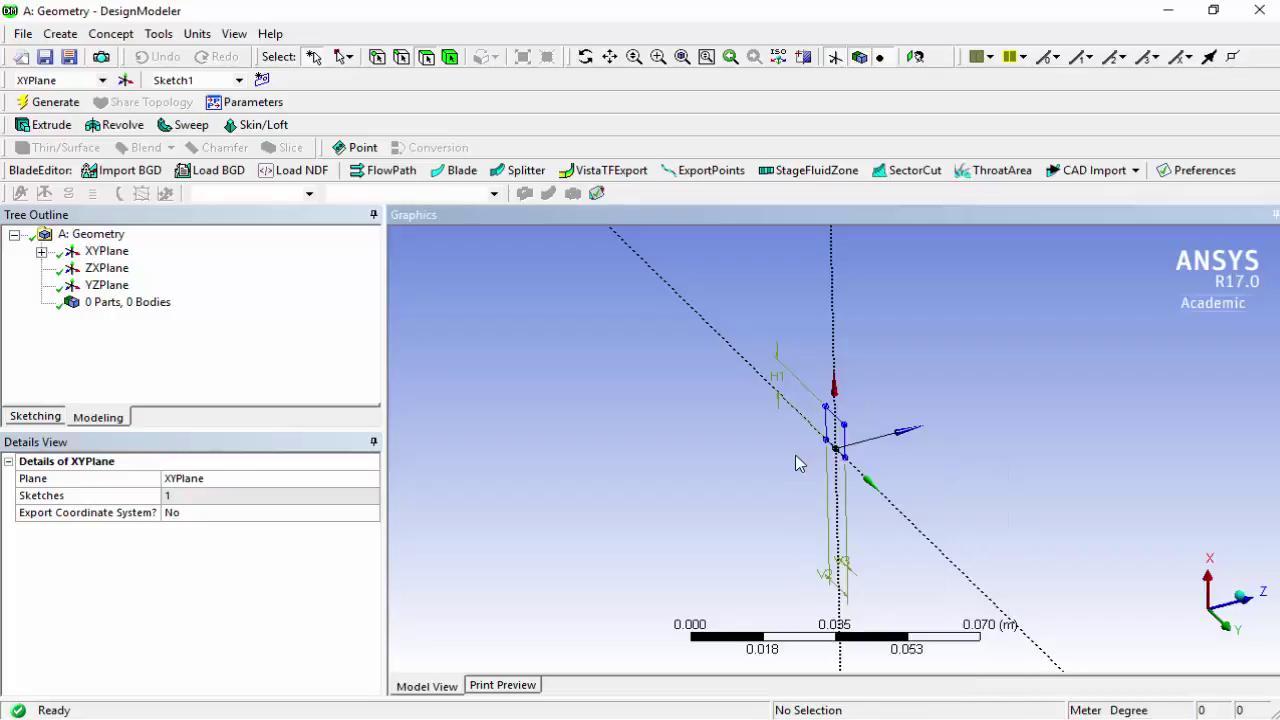
{"action": "middle_click_drag", "start_coordinate": [891, 452], "coordinate": [947, 369], "text": "shift"}
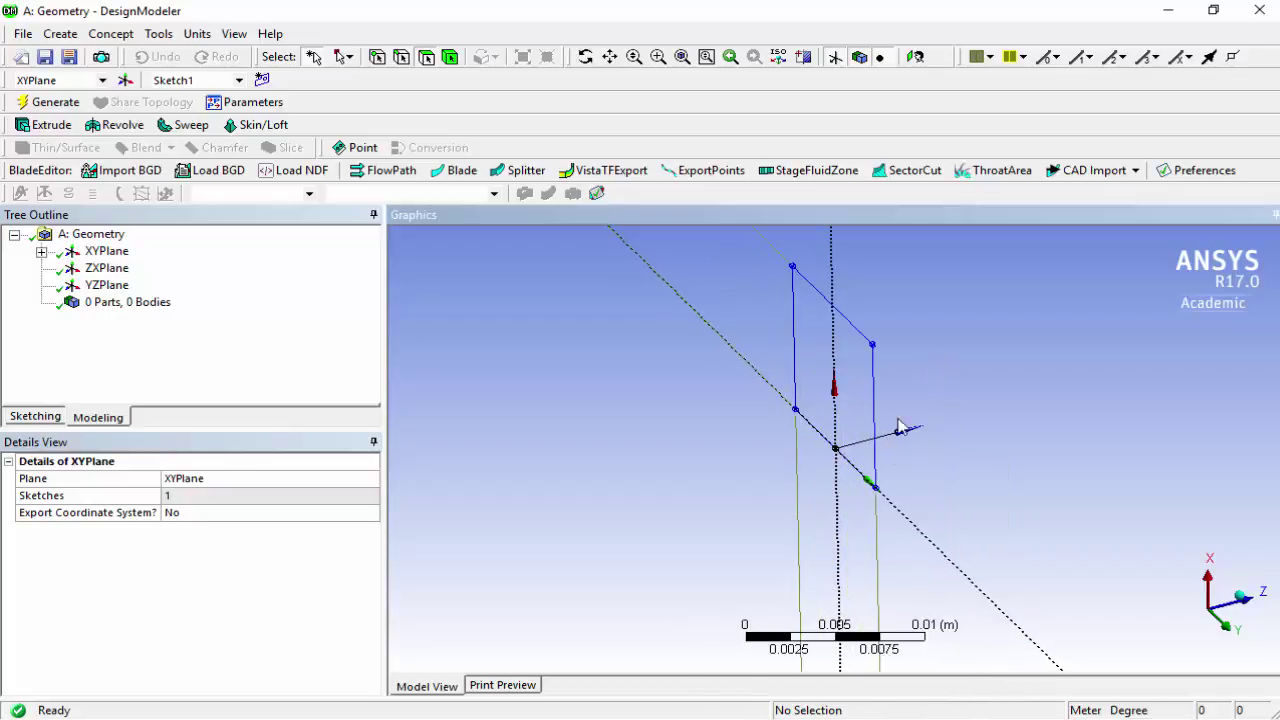
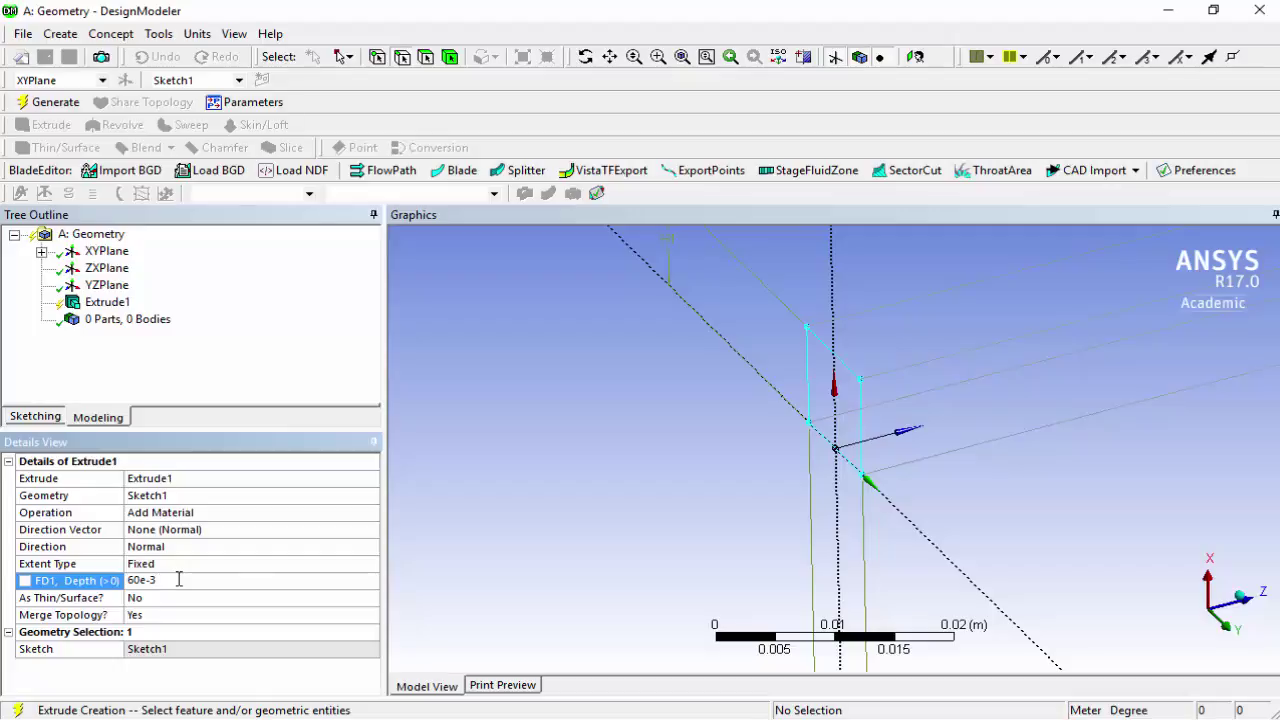
{"action": "key", "text": "Return"}
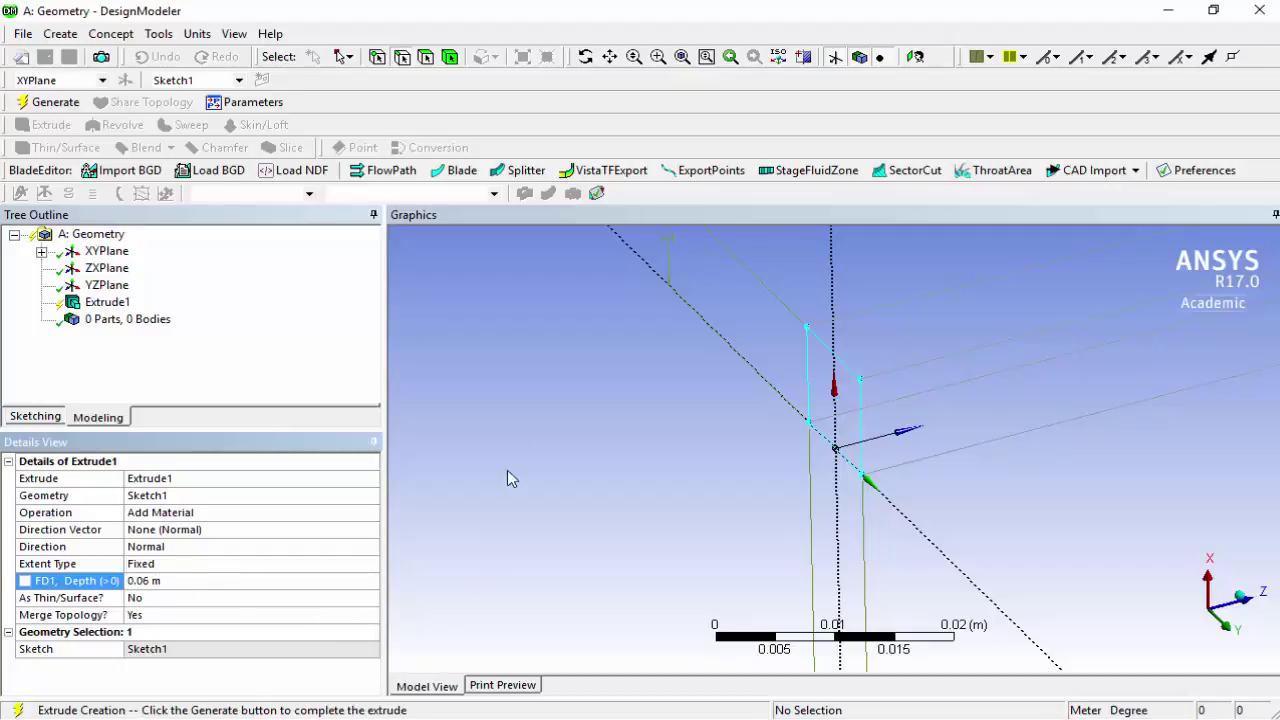
{"action": "left_click", "coordinate": [55, 102]}
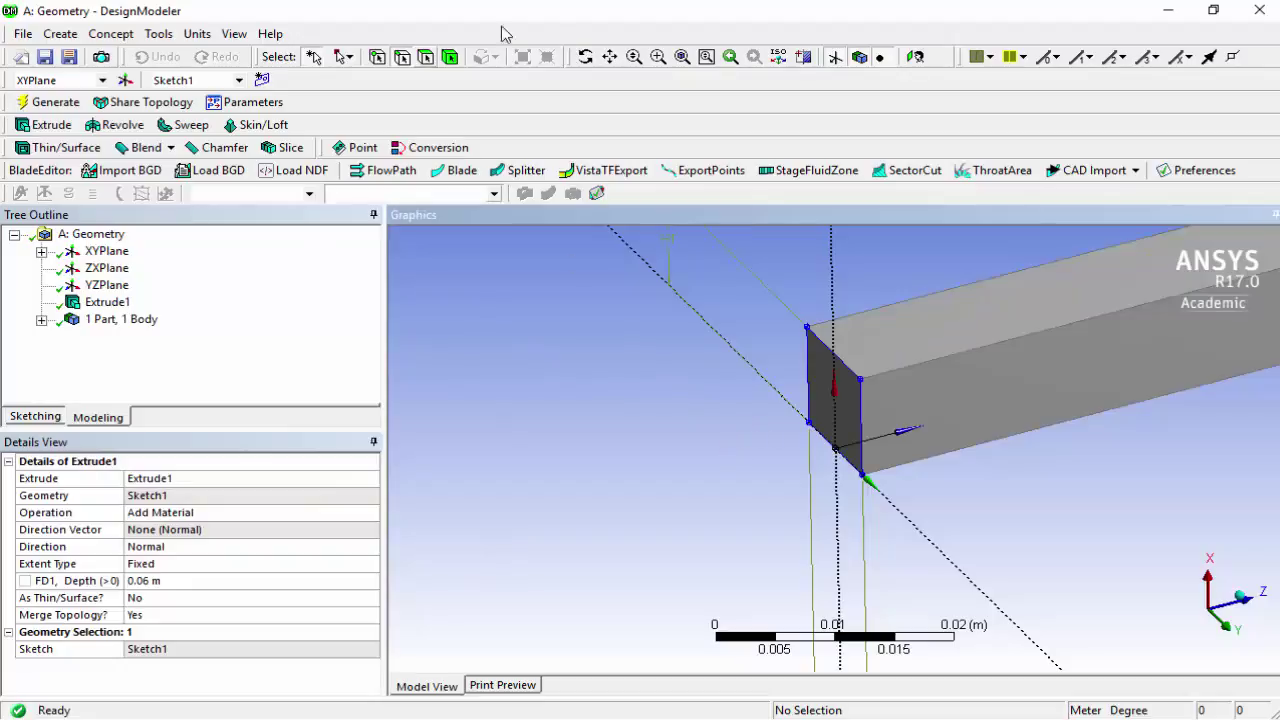
Examine the full length of the extruded square channel and its end faces in the 3D view.
{"action": "left_click", "coordinate": [612, 56]}
{"action": "left_click_drag", "start_coordinate": [716, 290], "coordinate": [495, 392]}
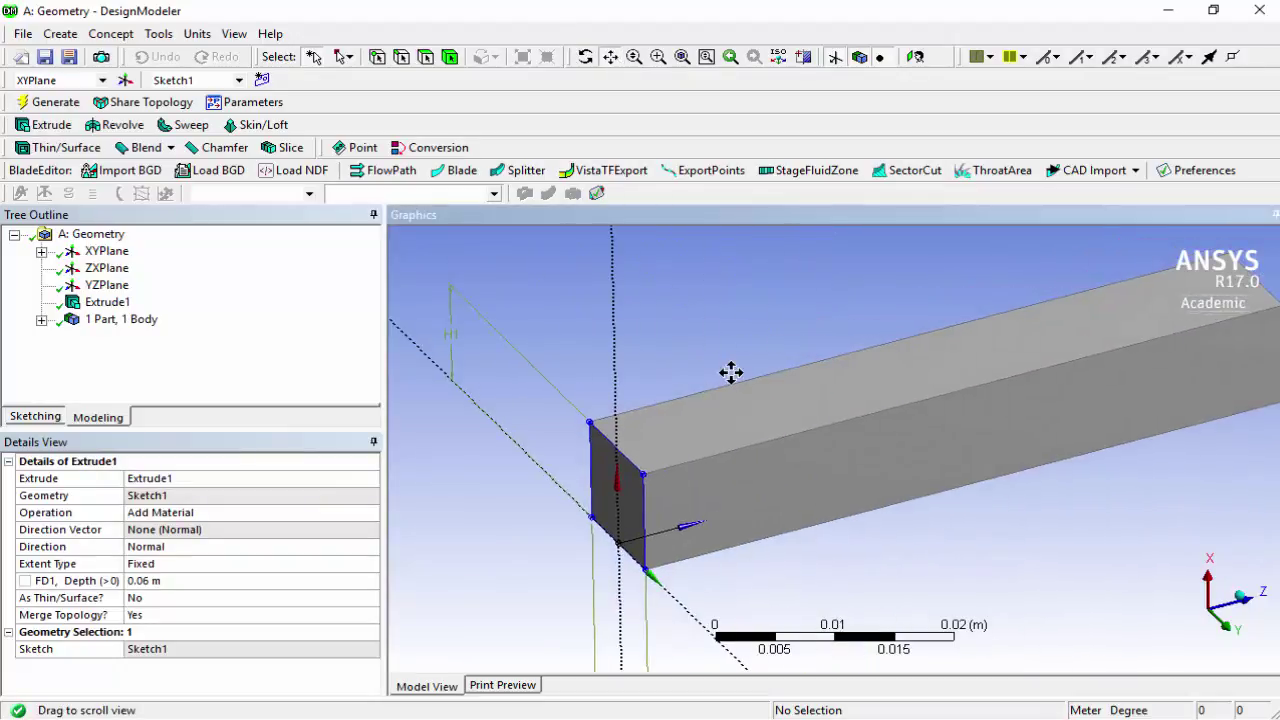
{"action": "mouse_move", "coordinate": [731, 371]}
{"action": "left_mouse_down"}
{"action": "mouse_move", "coordinate": [637, 386]}
{"action": "mouse_move", "coordinate": [694, 357]}
{"action": "mouse_move", "coordinate": [681, 407]}
{"action": "left_mouse_up"}
{"action": "scroll", "coordinate": [656, 355], "scroll_direction": "down", "scroll_amount": 2}
{"action": "scroll", "coordinate": [654, 329], "scroll_direction": "down", "scroll_amount": 2}
{"action": "middle_click_drag", "start_coordinate": [866, 559], "coordinate": [568, 315]}
{"action": "middle_click_drag", "start_coordinate": [639, 490], "coordinate": [566, 502]}
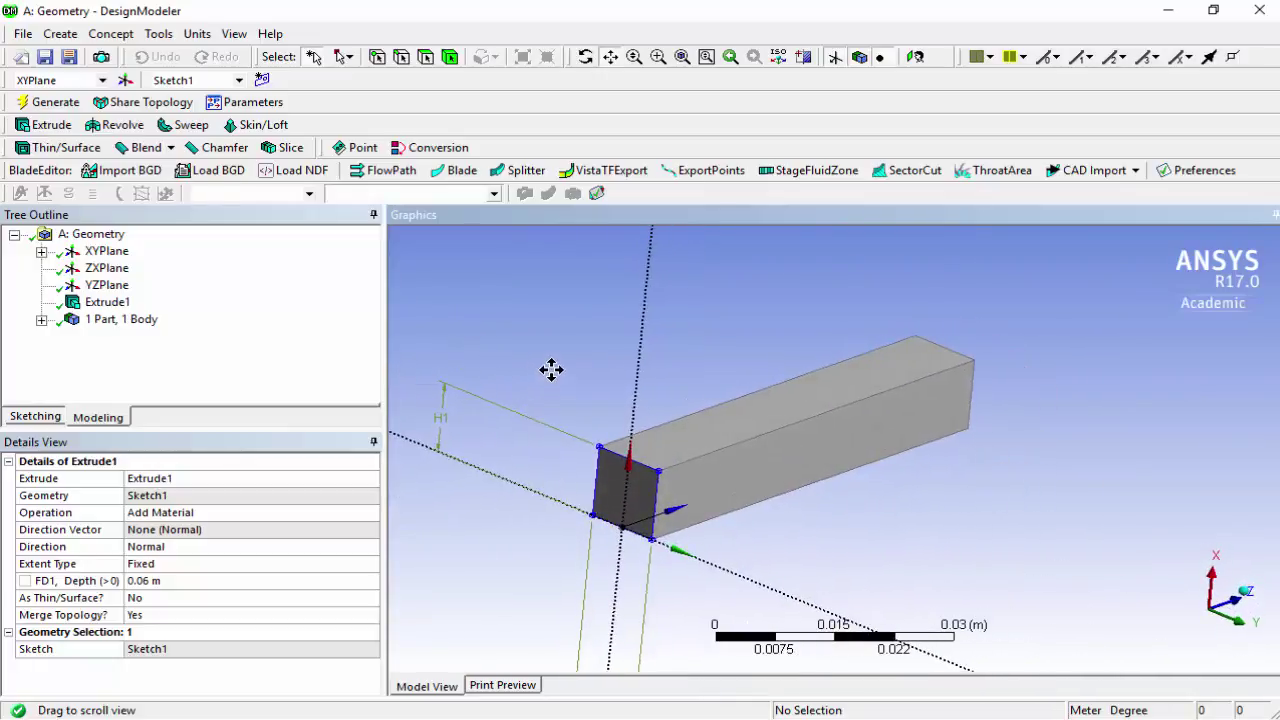
{"action": "left_click", "coordinate": [587, 57]}
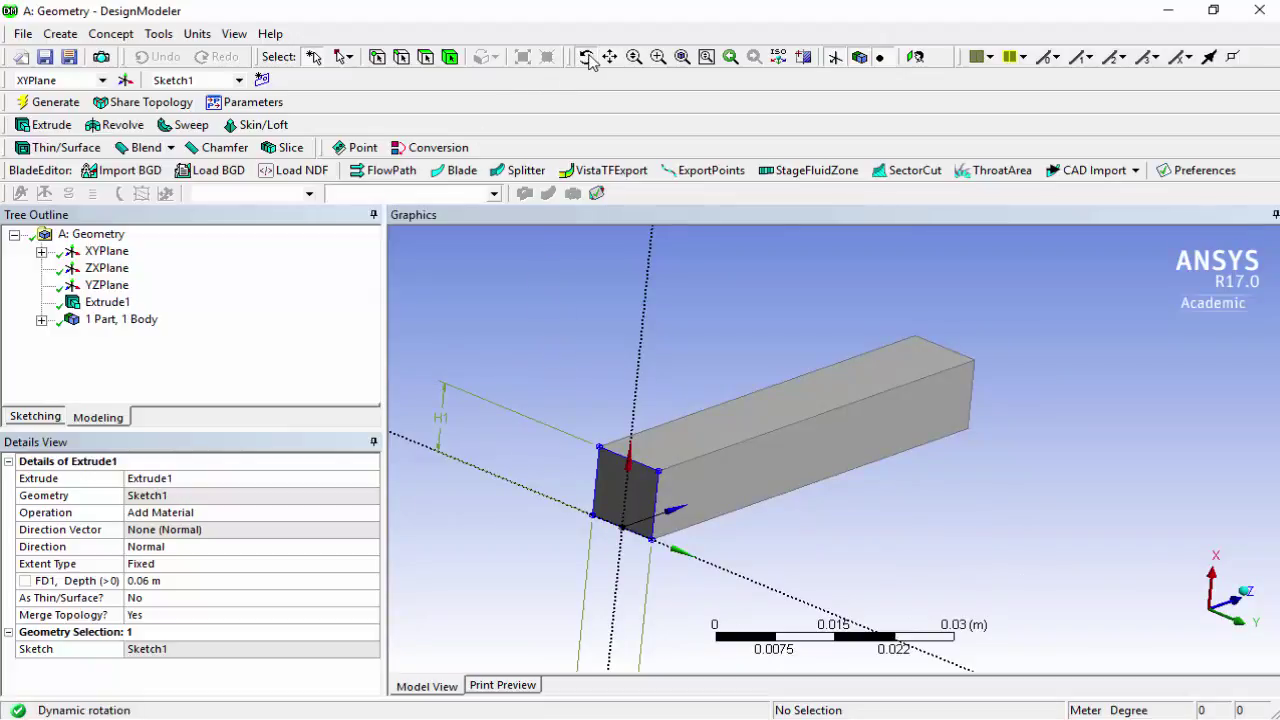
{"action": "left_click", "coordinate": [540, 361]}
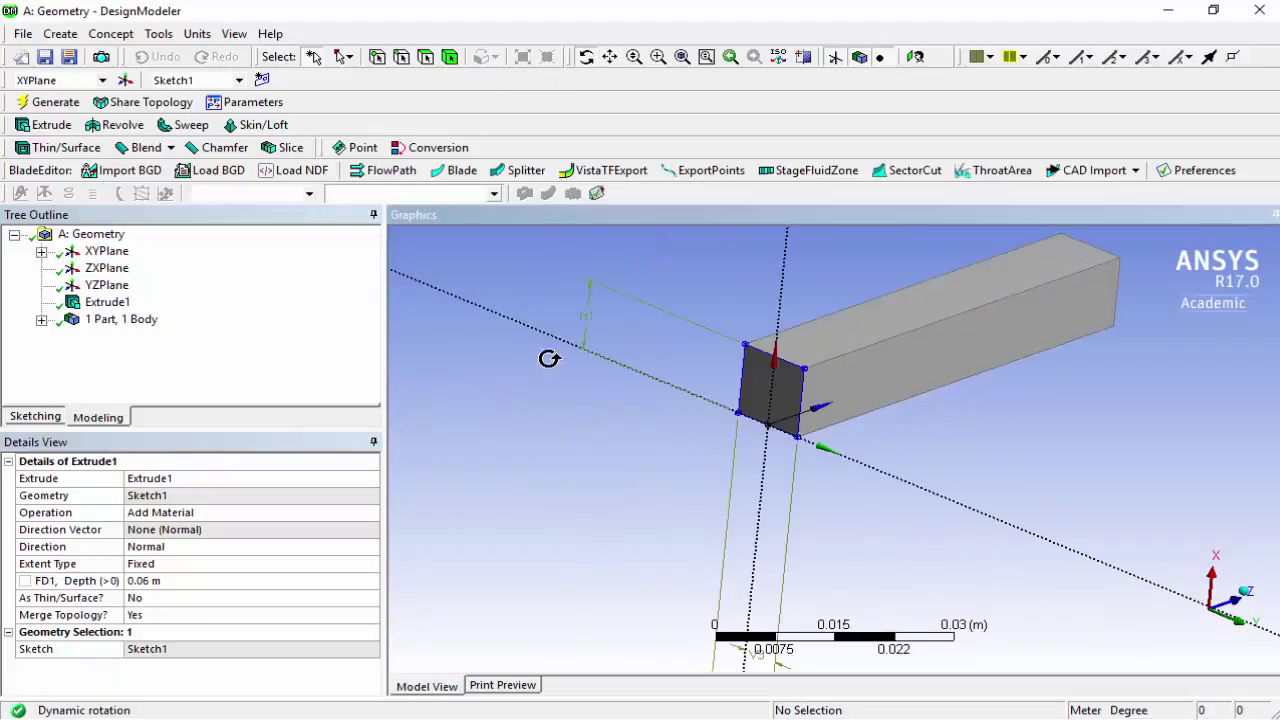
{"action": "left_click", "coordinate": [610, 57]}
{"action": "left_click_drag", "start_coordinate": [756, 352], "coordinate": [663, 457]}
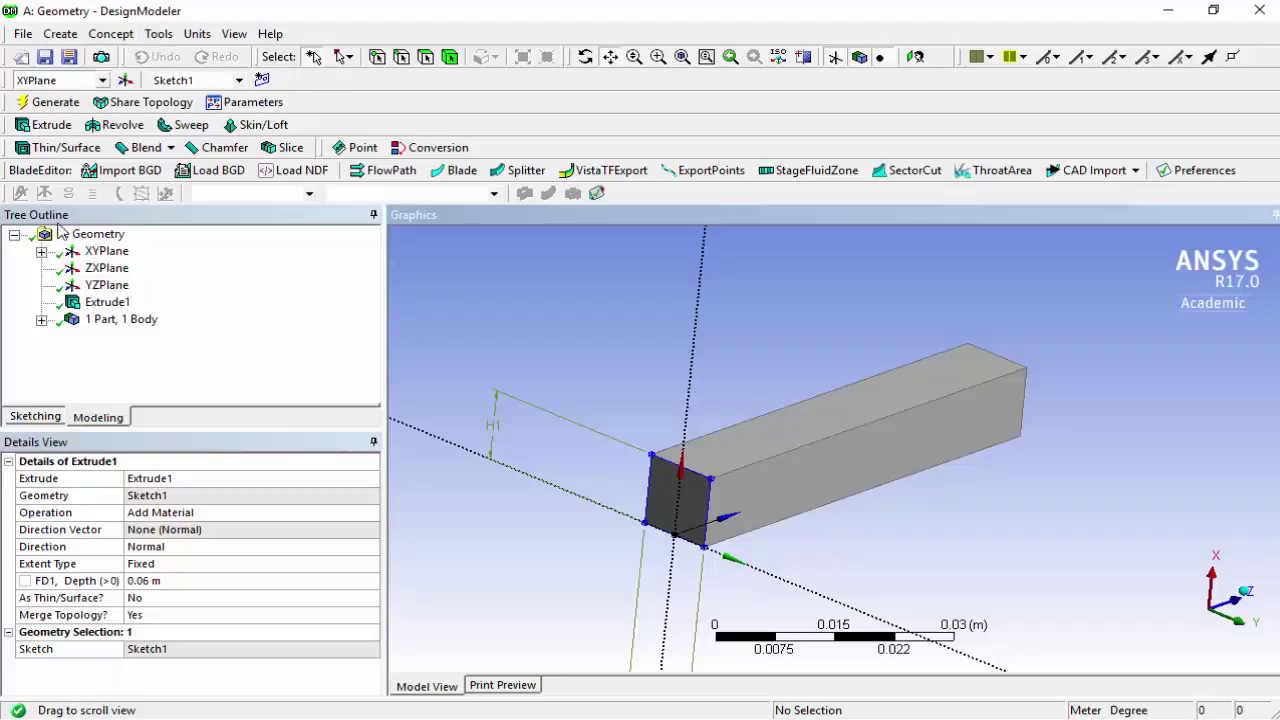
List the bodies of the part and inspect the details of the solid body.
{"action": "left_click", "coordinate": [41, 319]}
{"action": "left_click", "coordinate": [41, 320]}
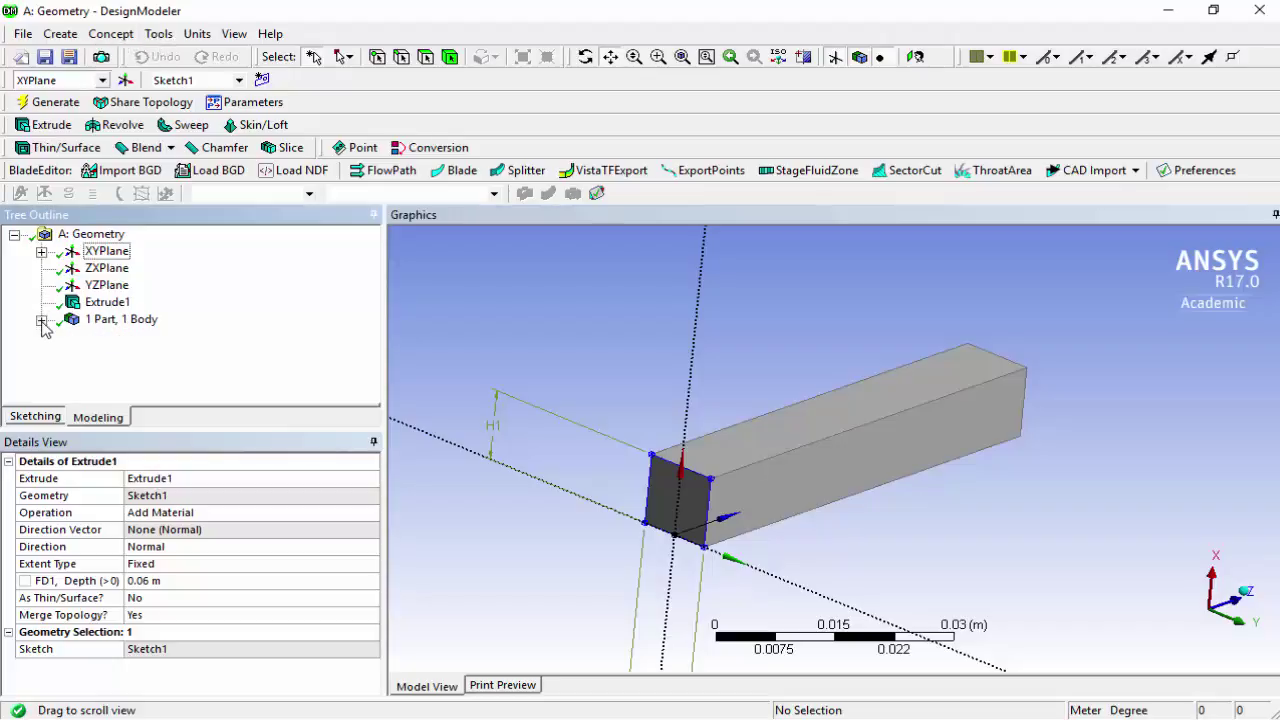
{"action": "left_click", "coordinate": [41, 320]}
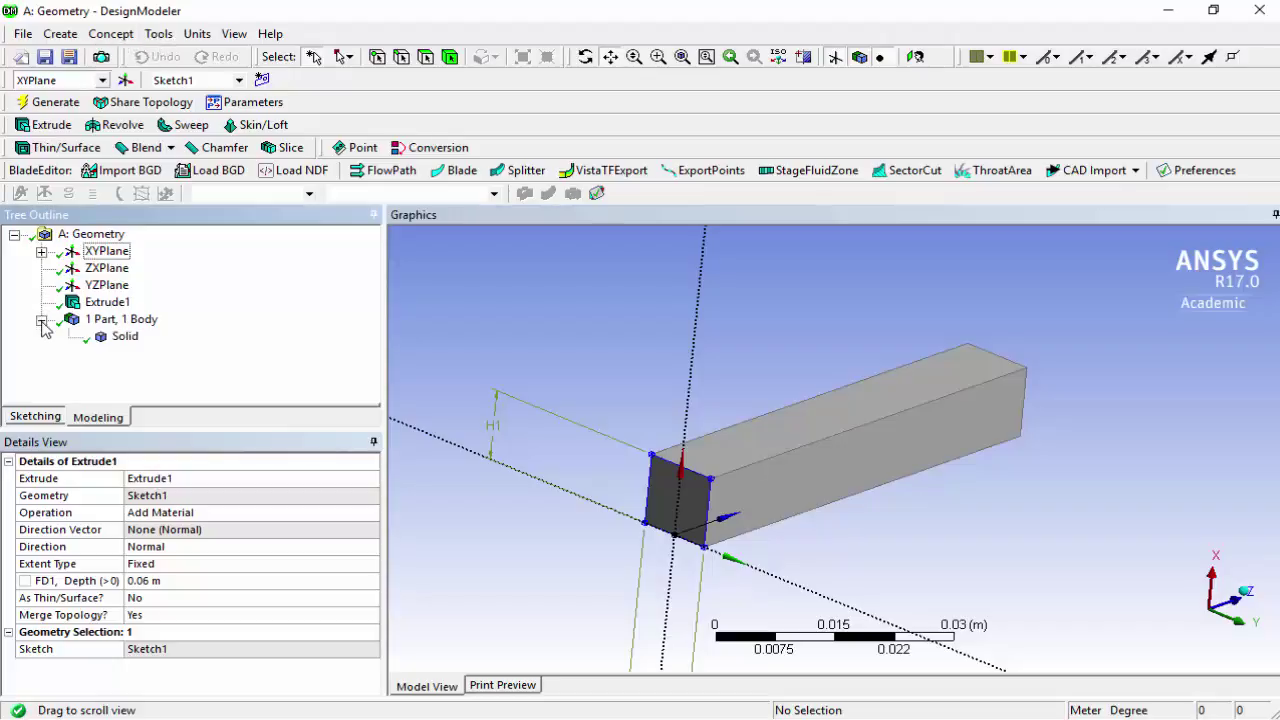
{"action": "left_click", "coordinate": [124, 338]}
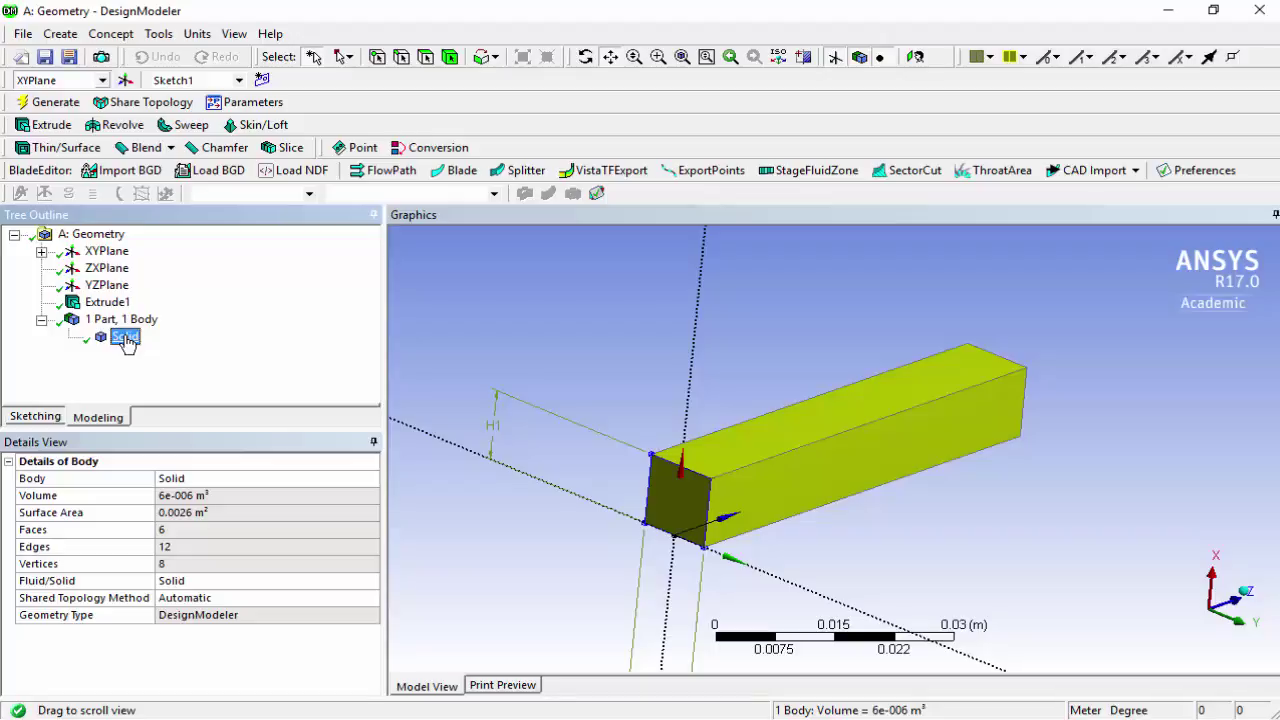
Create a surface from the channel's square end face on the XYPlane using Surfaces From Faces, and generate it.
{"action": "left_click", "coordinate": [159, 34]}
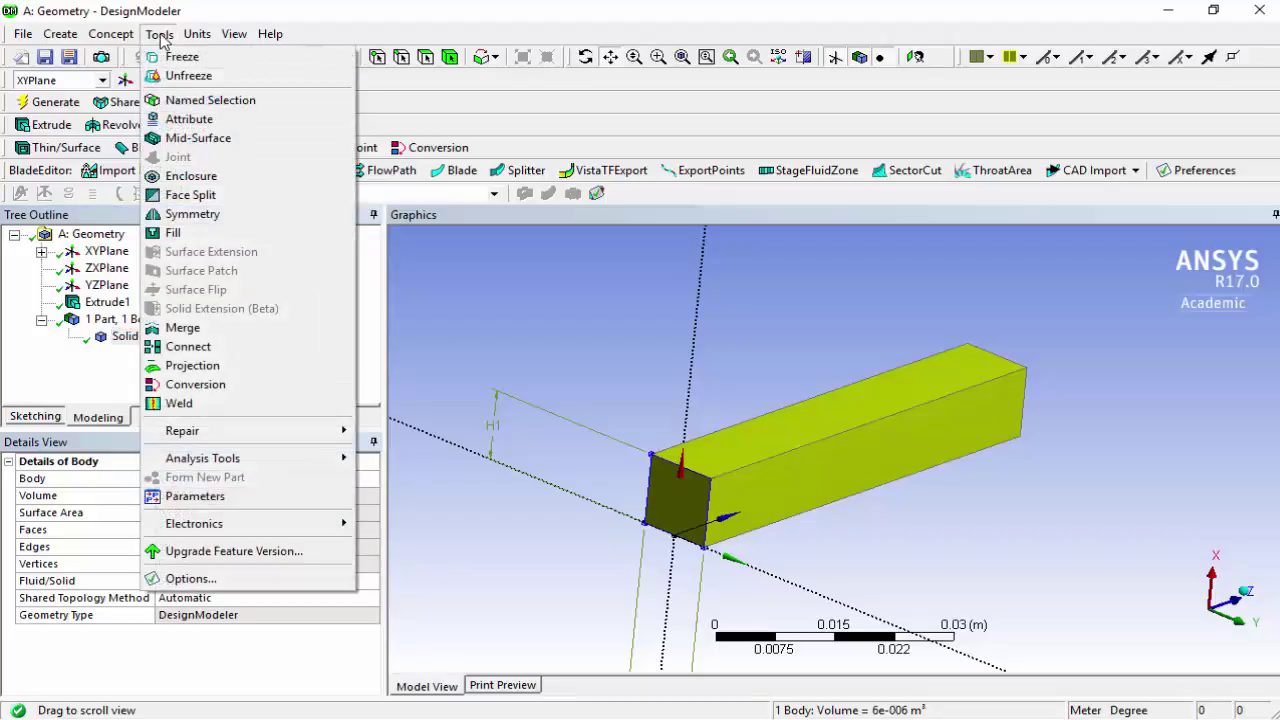
{"action": "mouse_move", "coordinate": [128, 36]}
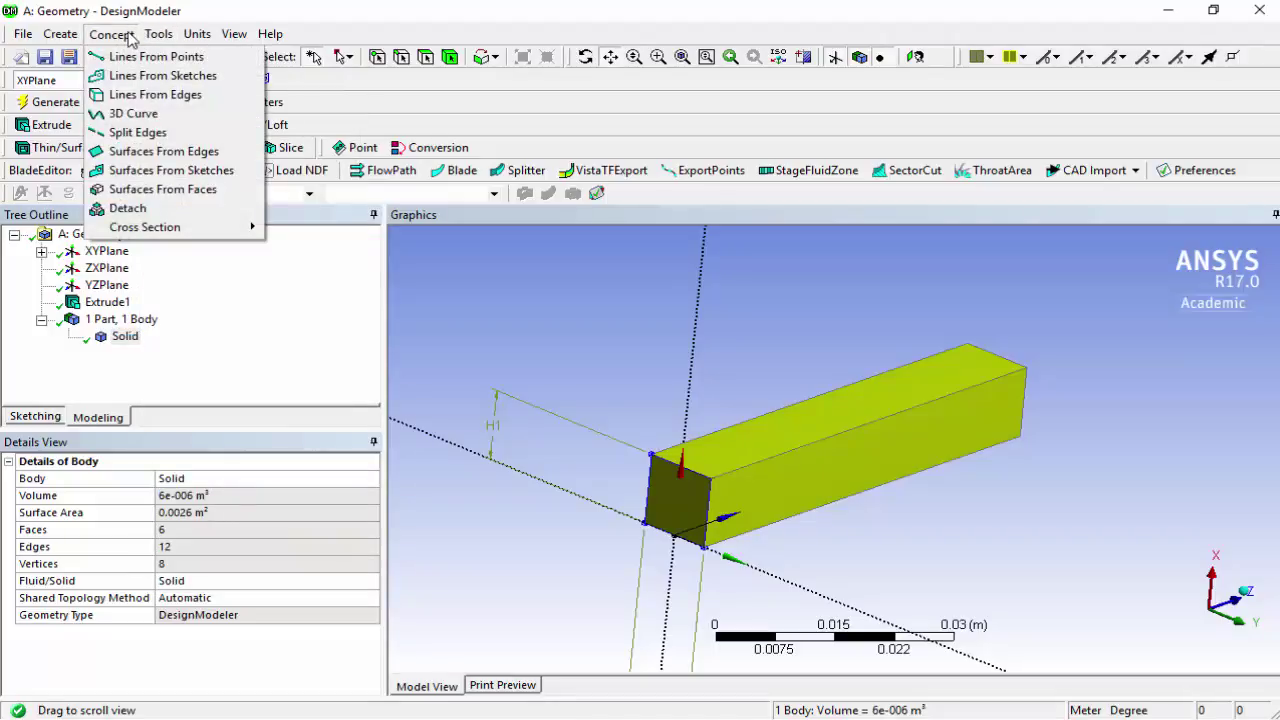
{"action": "left_click", "coordinate": [131, 190]}
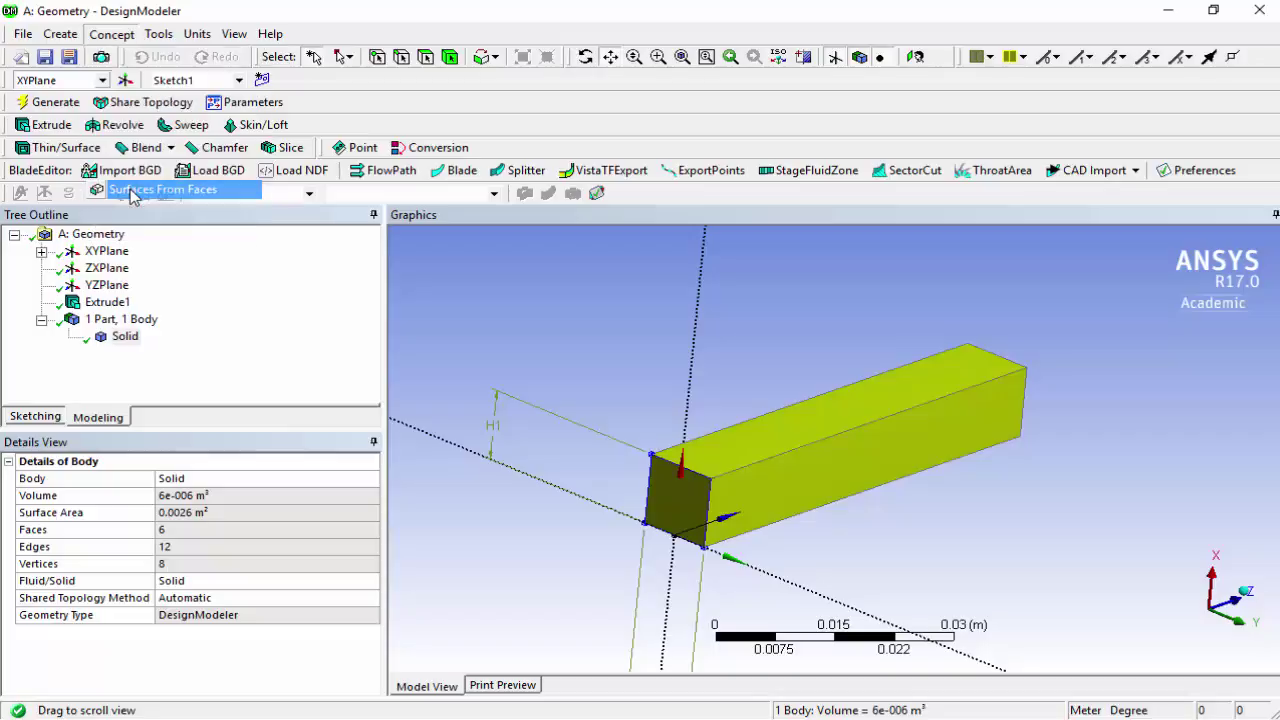
{"action": "left_click", "coordinate": [680, 504]}
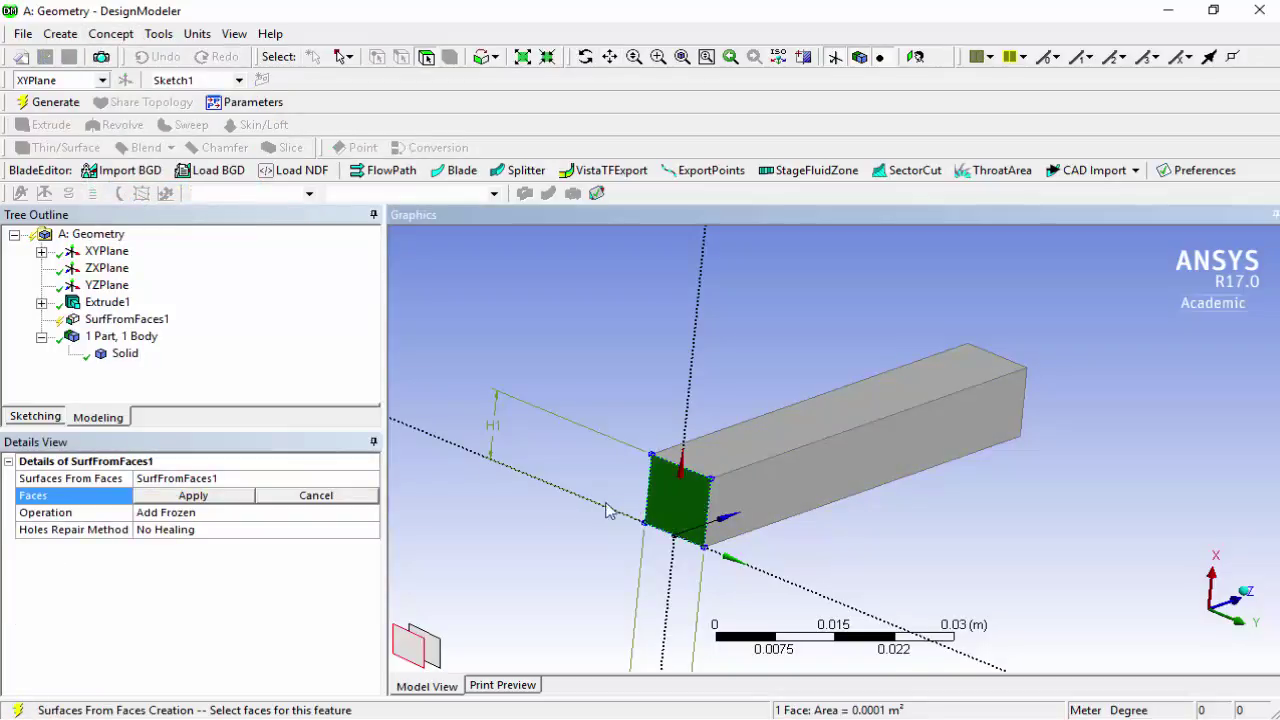
{"action": "left_click", "coordinate": [195, 496]}
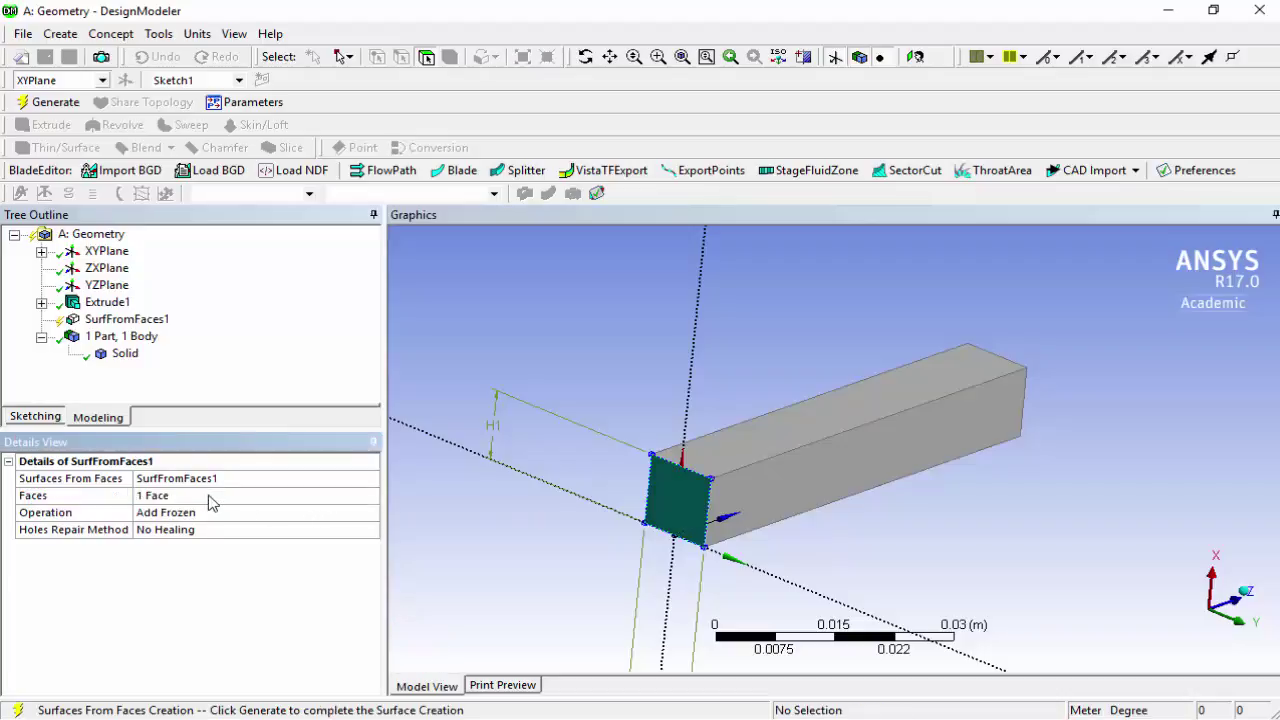
{"action": "left_click", "coordinate": [45, 104]}
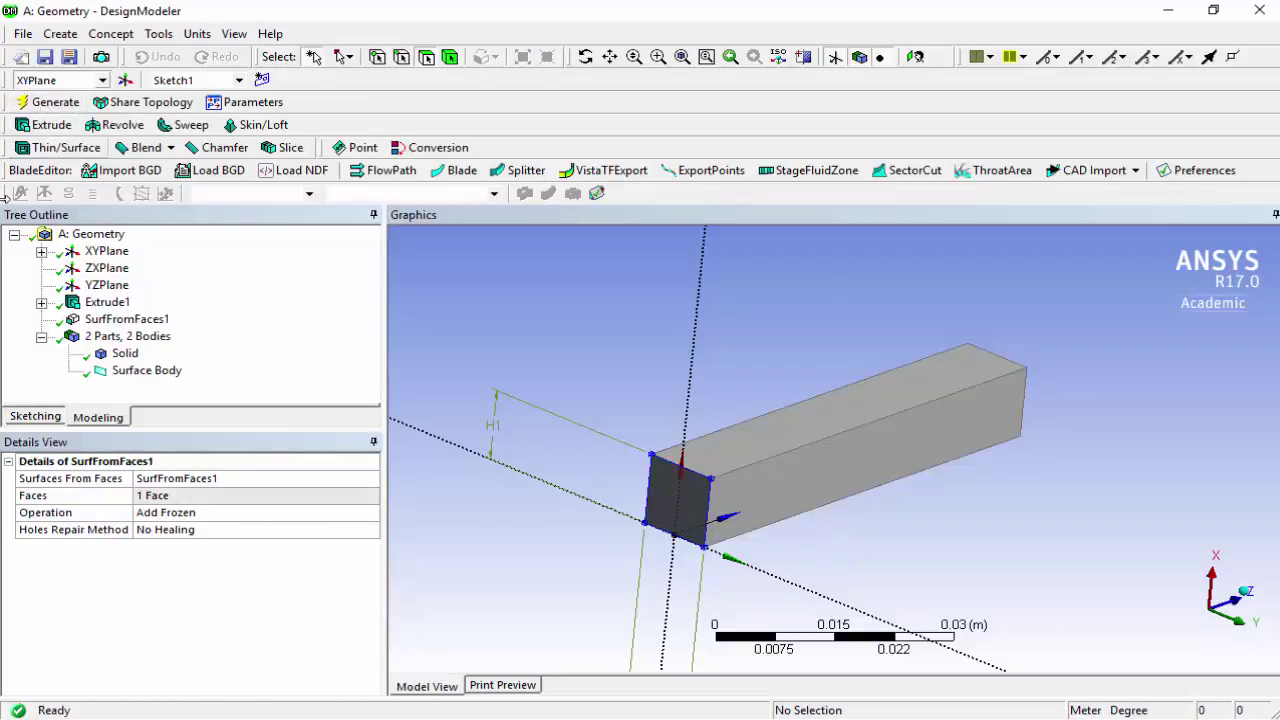
Rename the surface body on the sketch-end face as Inlet.
{"action": "left_click", "coordinate": [145, 376]}
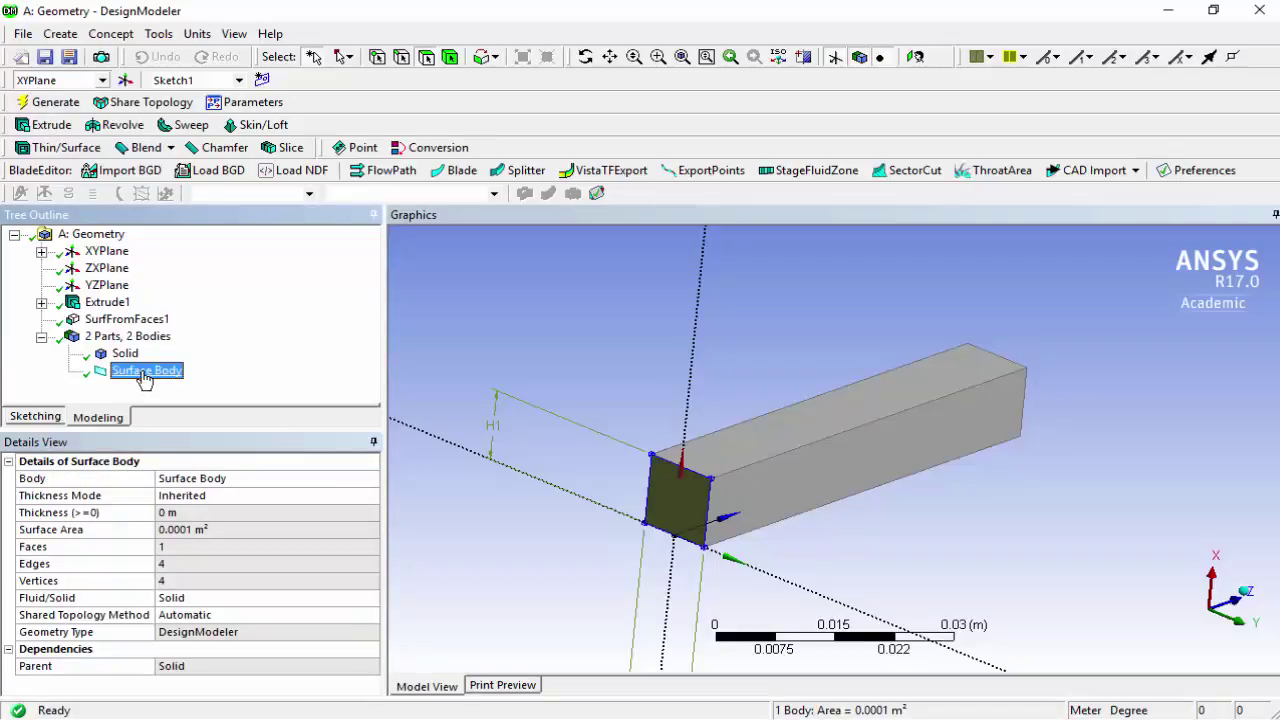
{"action": "left_click", "coordinate": [222, 478]}
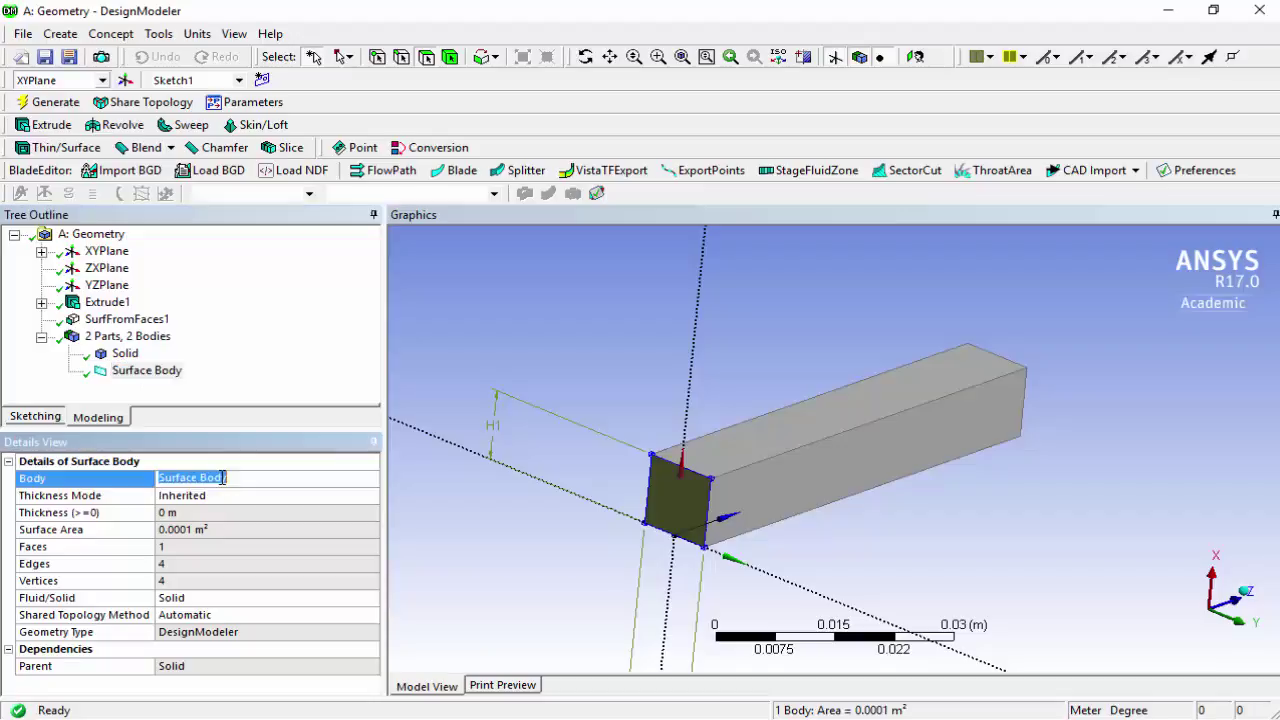
{"action": "type", "text": "Inlet"}
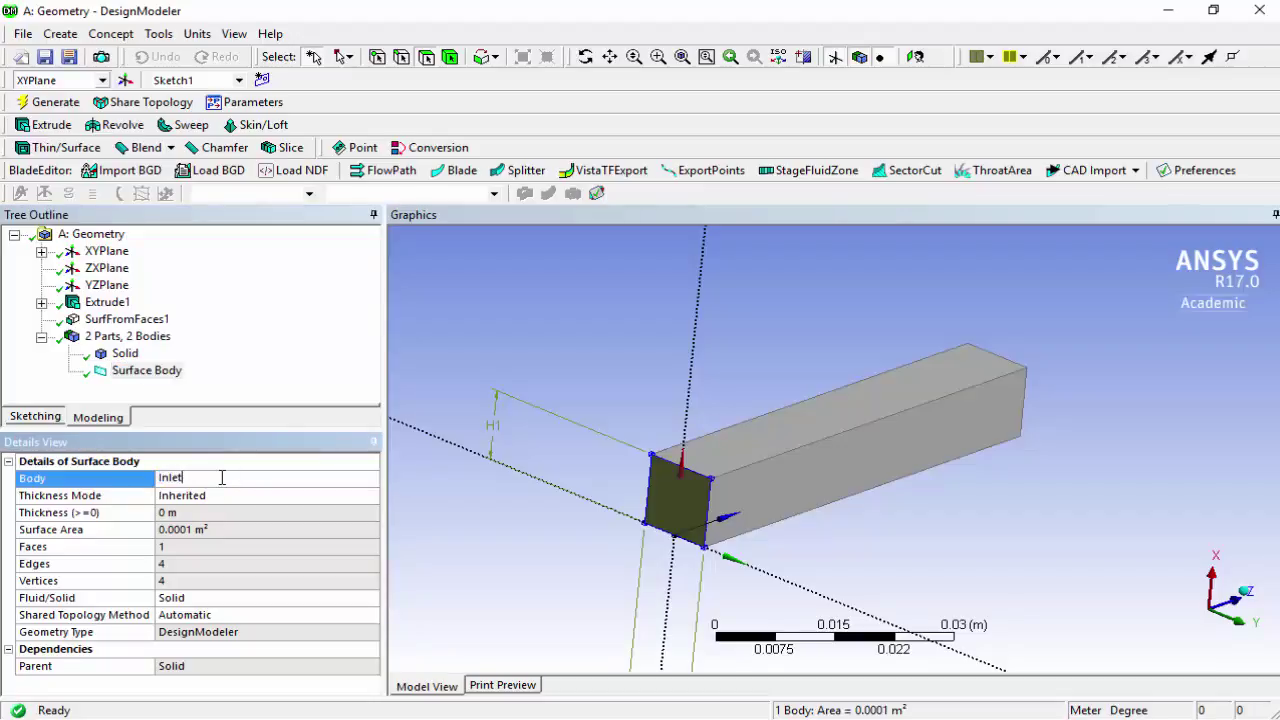
{"action": "key", "text": "Return"}
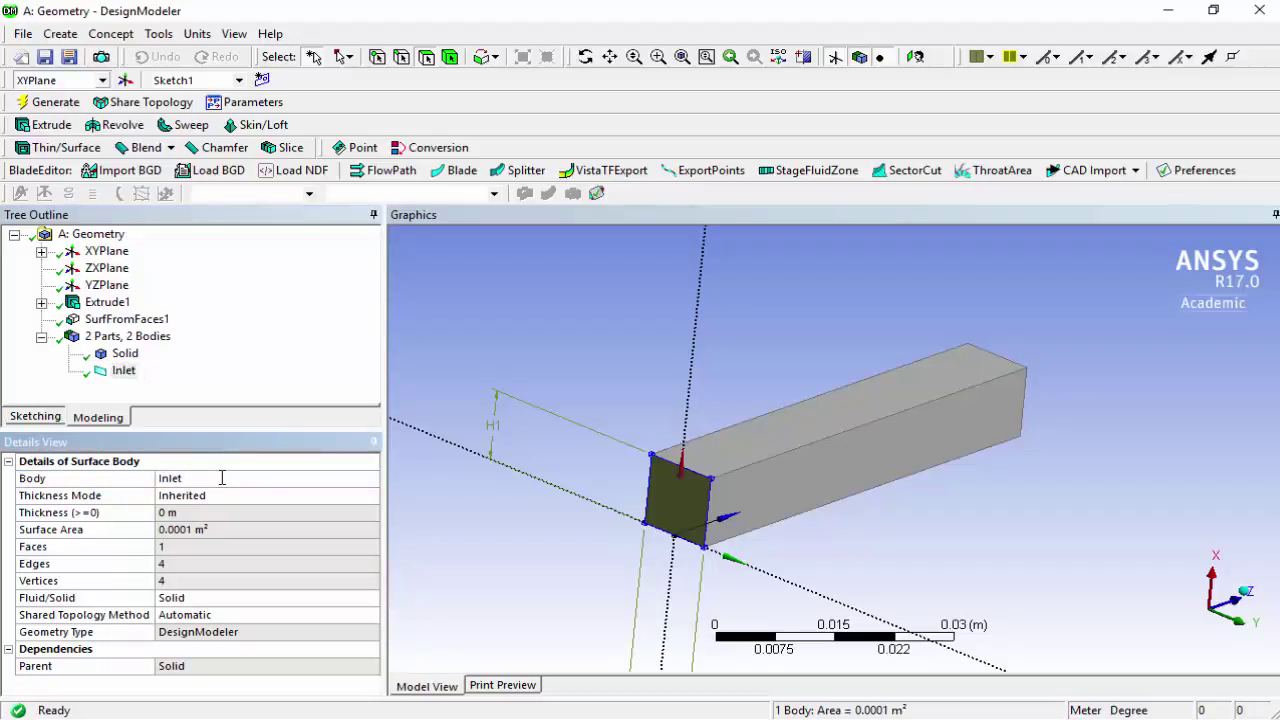
Hide the Inlet surface body.
{"action": "left_click", "coordinate": [122, 371]}
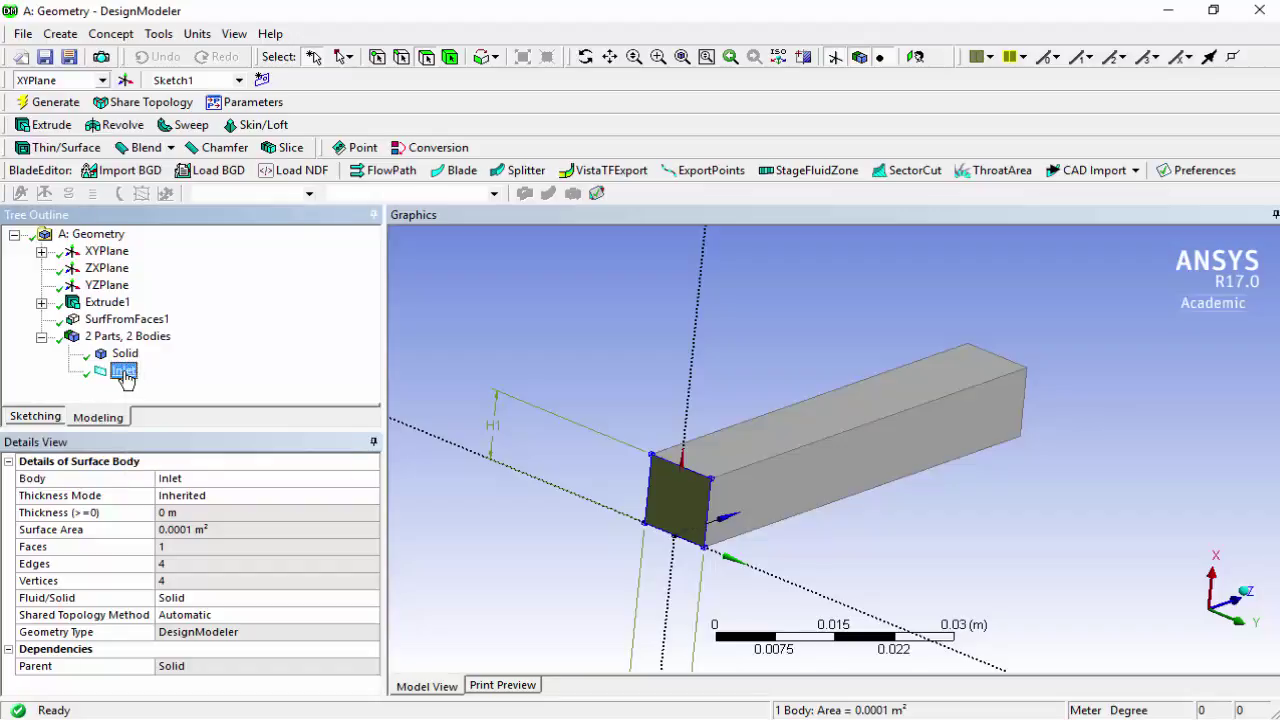
{"action": "right_click", "coordinate": [124, 371]}
{"action": "left_click", "coordinate": [156, 384]}
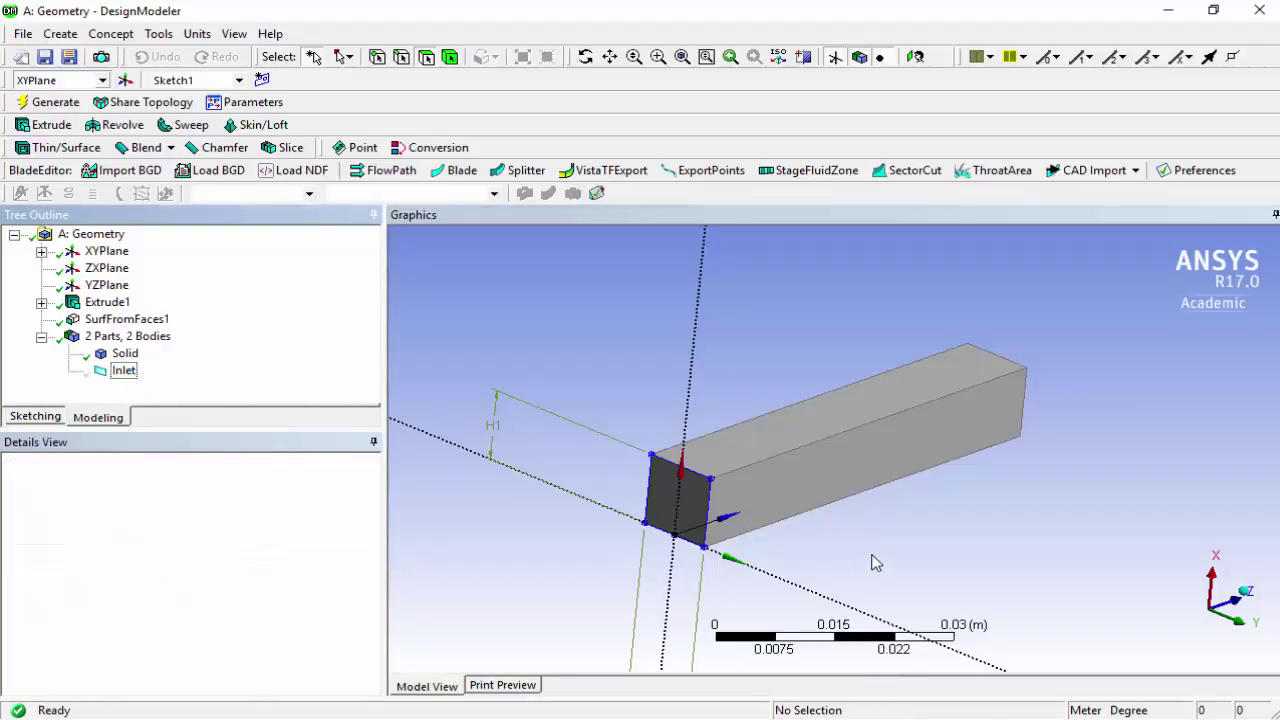
Create a second surface from the square face at the channel's far end using Surfaces From Faces, and generate it.
{"action": "middle_click_drag", "start_coordinate": [872, 563], "coordinate": [578, 486]}
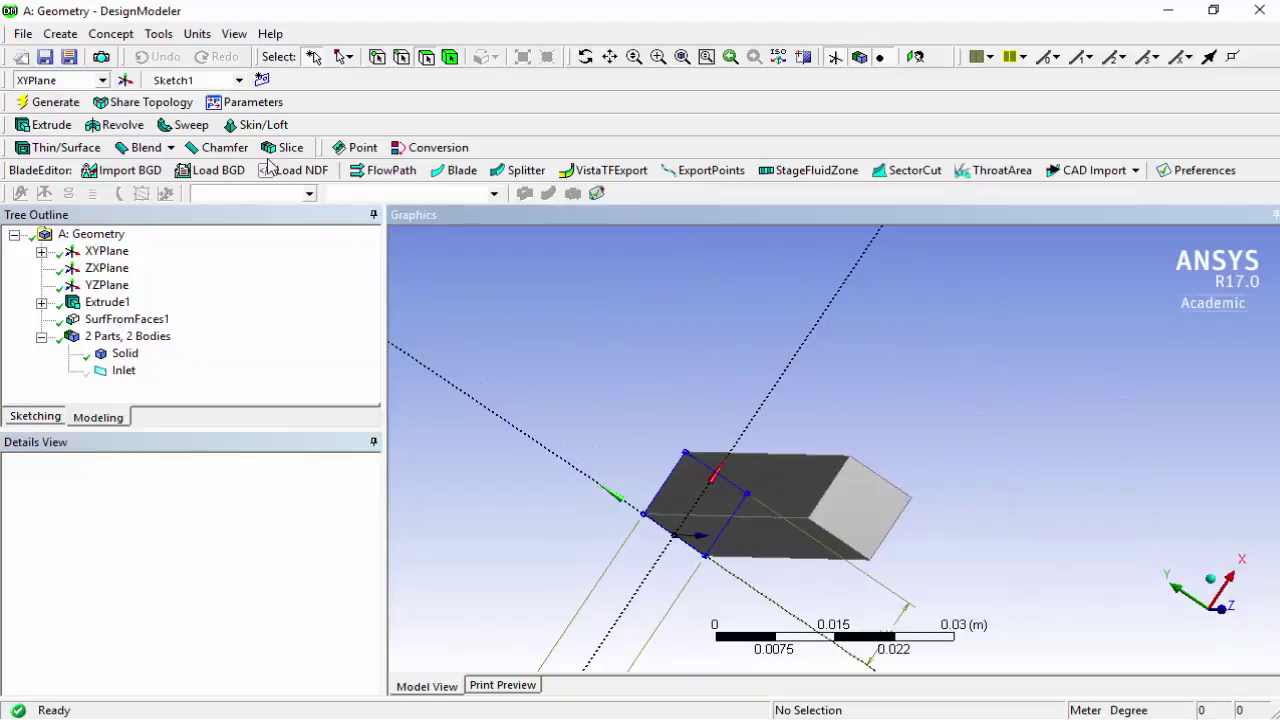
{"action": "left_click", "coordinate": [111, 33]}
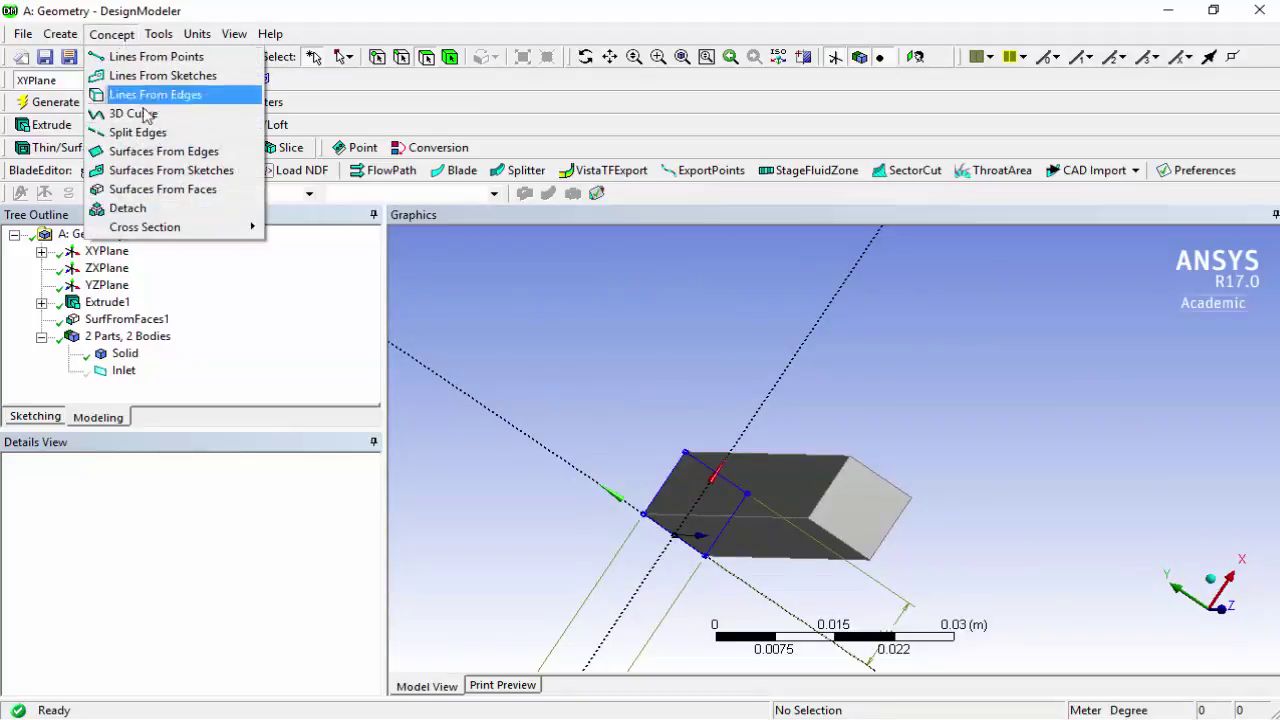
{"action": "left_click", "coordinate": [162, 189]}
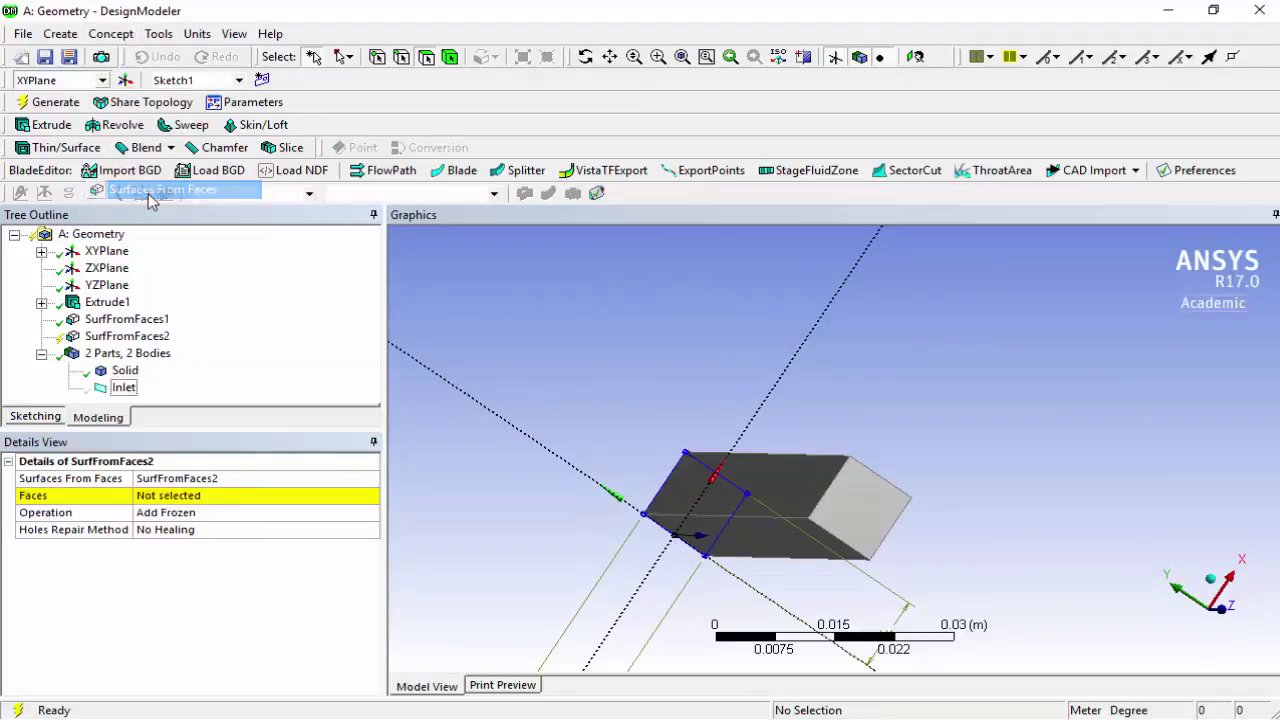
{"action": "left_click", "coordinate": [856, 500]}
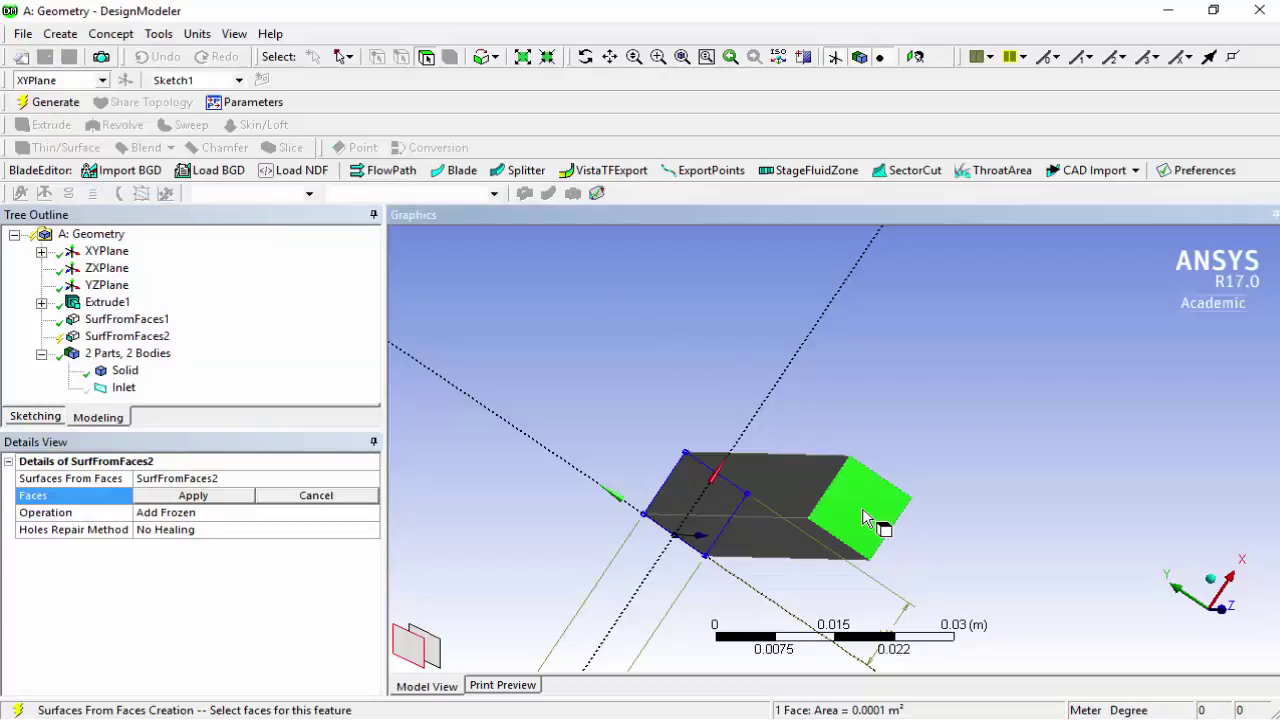
{"action": "left_click", "coordinate": [246, 497]}
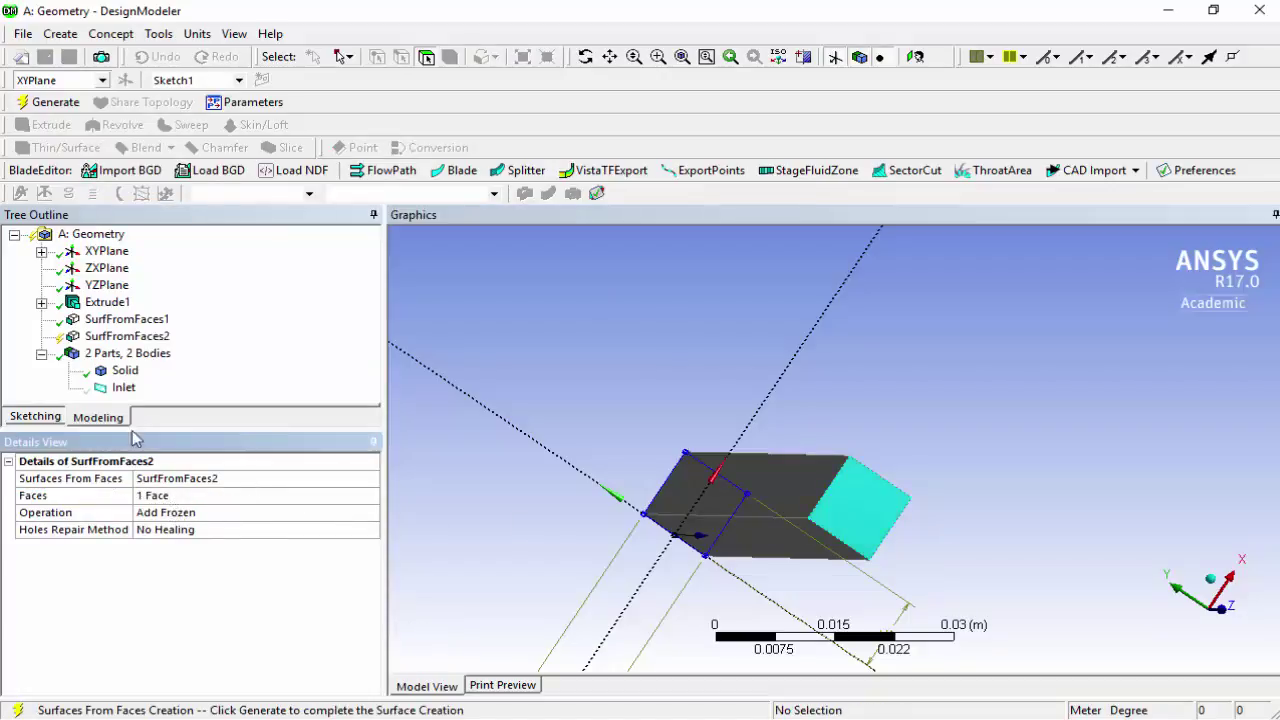
{"action": "left_click", "coordinate": [50, 102]}
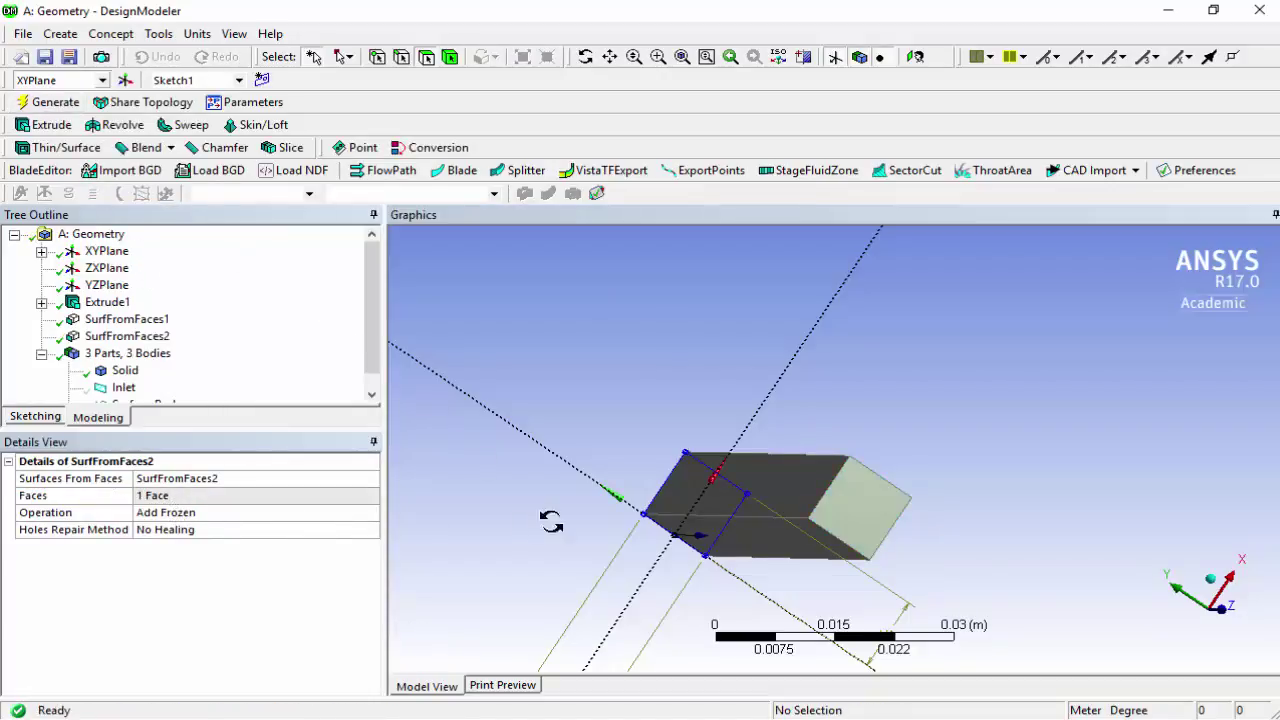
Rename the unnamed surface body at the channel's far end as Outlet and hide it.
{"action": "middle_click_drag", "start_coordinate": [551, 521], "coordinate": [757, 594]}
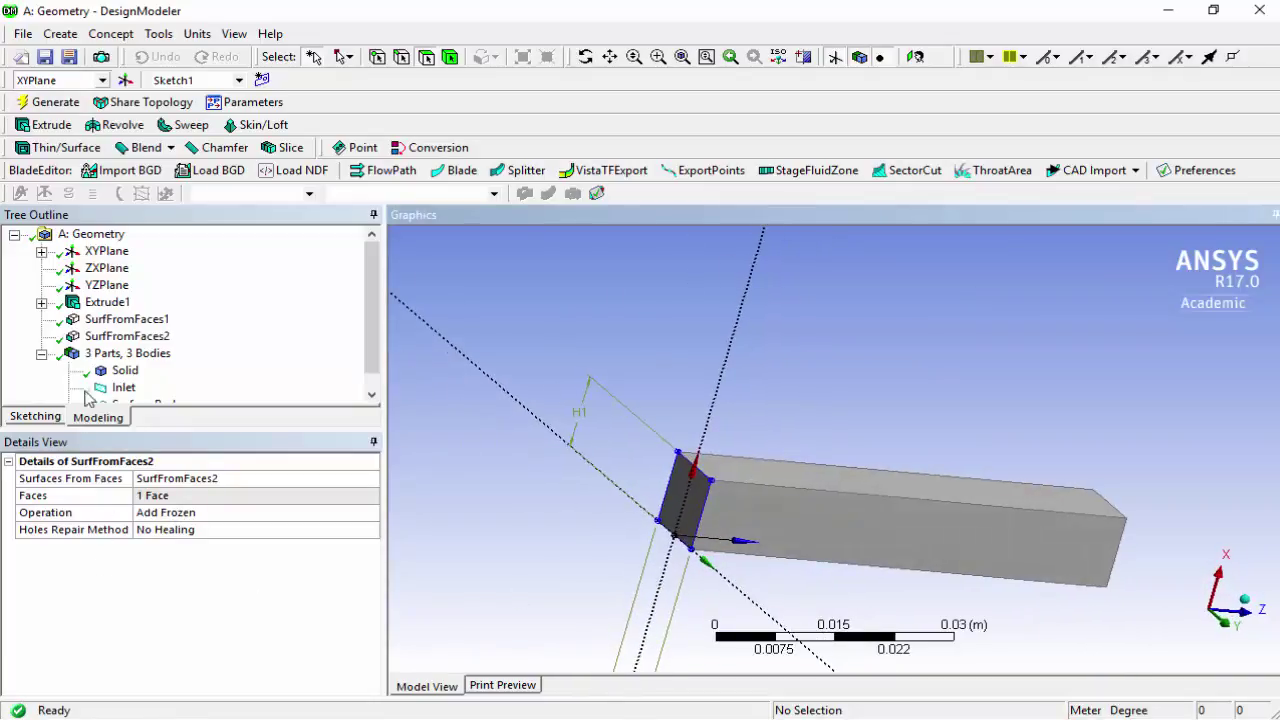
{"action": "scroll", "coordinate": [374, 296], "scroll_direction": "down", "scroll_amount": 1}
{"action": "left_click", "coordinate": [170, 387]}
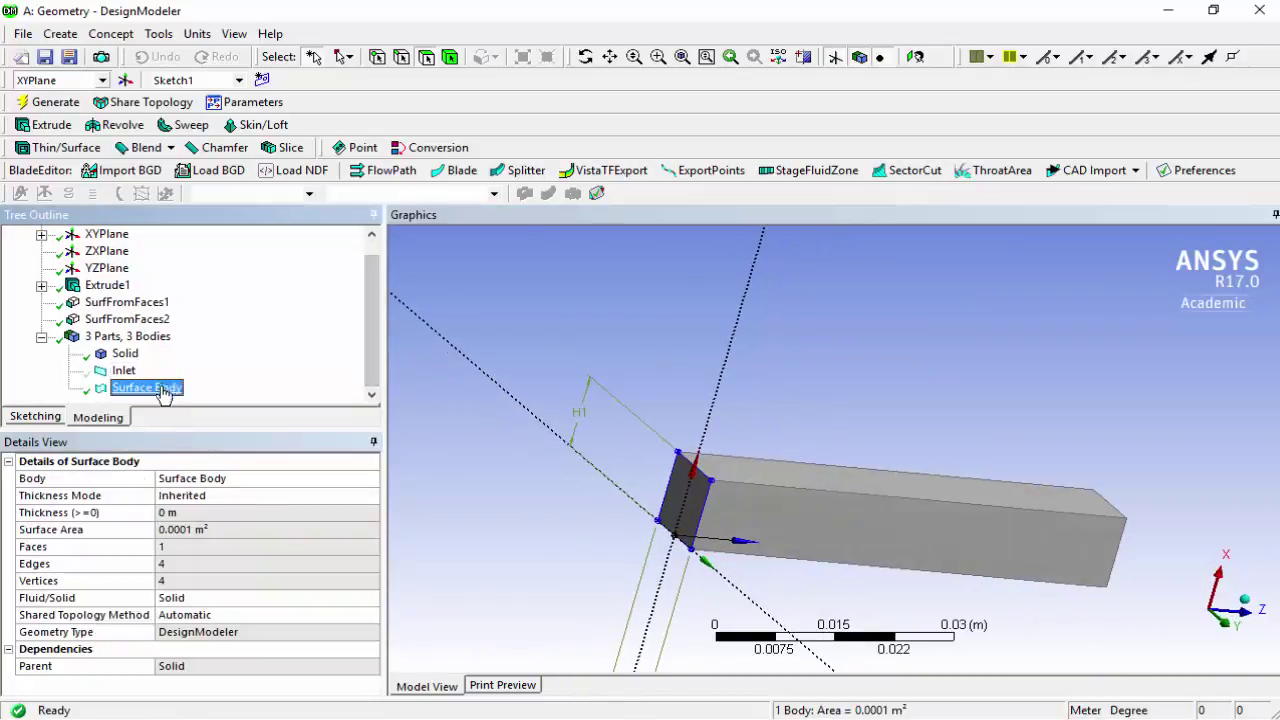
{"action": "left_click", "coordinate": [215, 497]}
{"action": "left_click", "coordinate": [220, 479]}
{"action": "type", "text": "Outlet"}
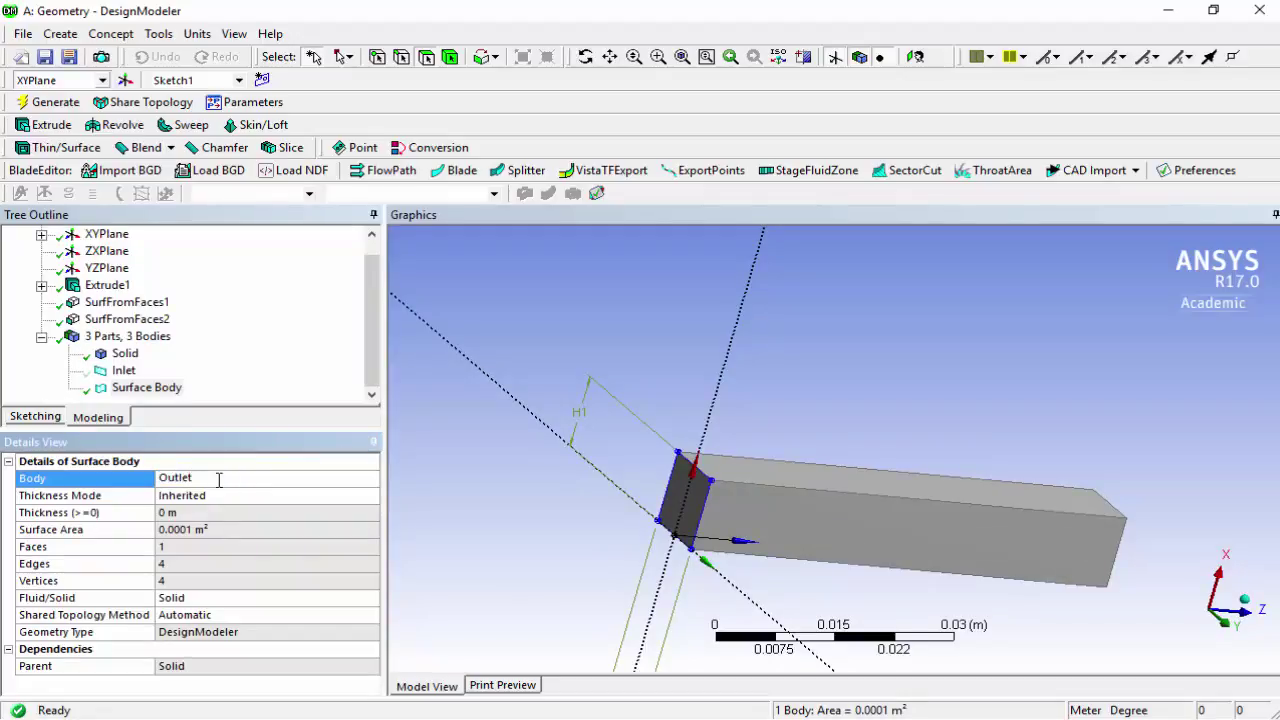
{"action": "key", "text": "Return"}
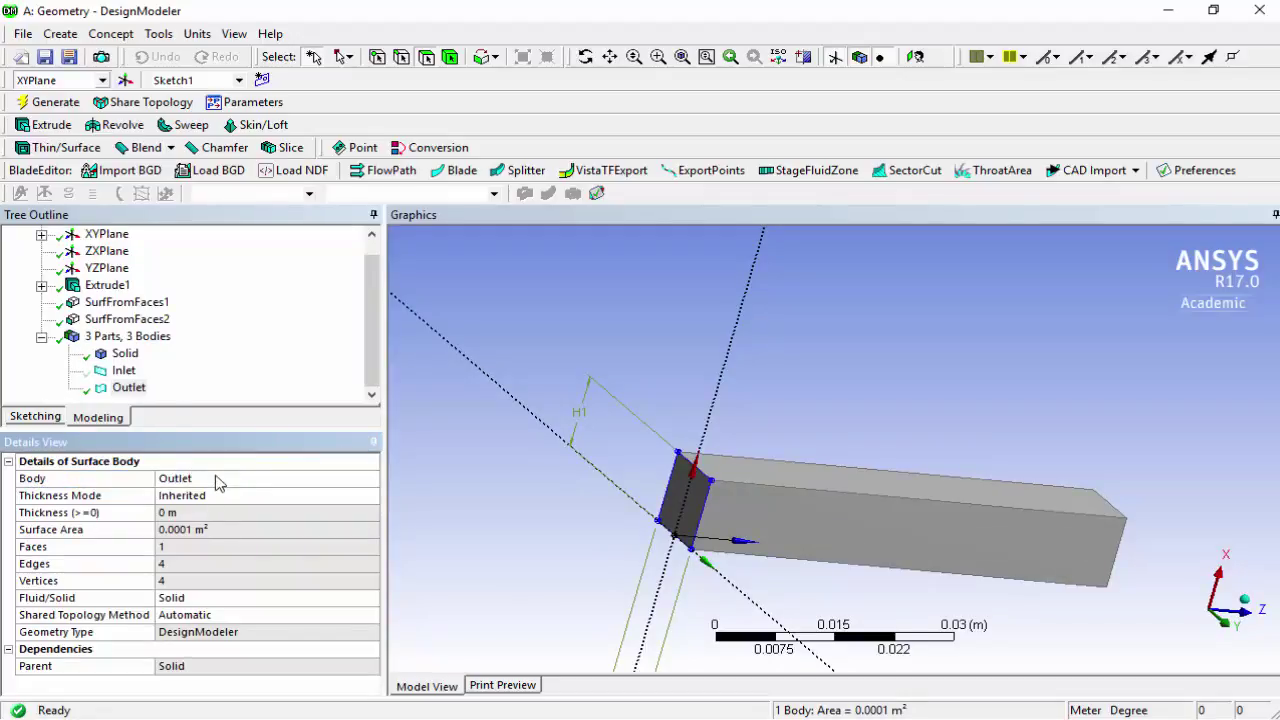
{"action": "right_click", "coordinate": [133, 387]}
{"action": "left_click", "coordinate": [150, 398]}
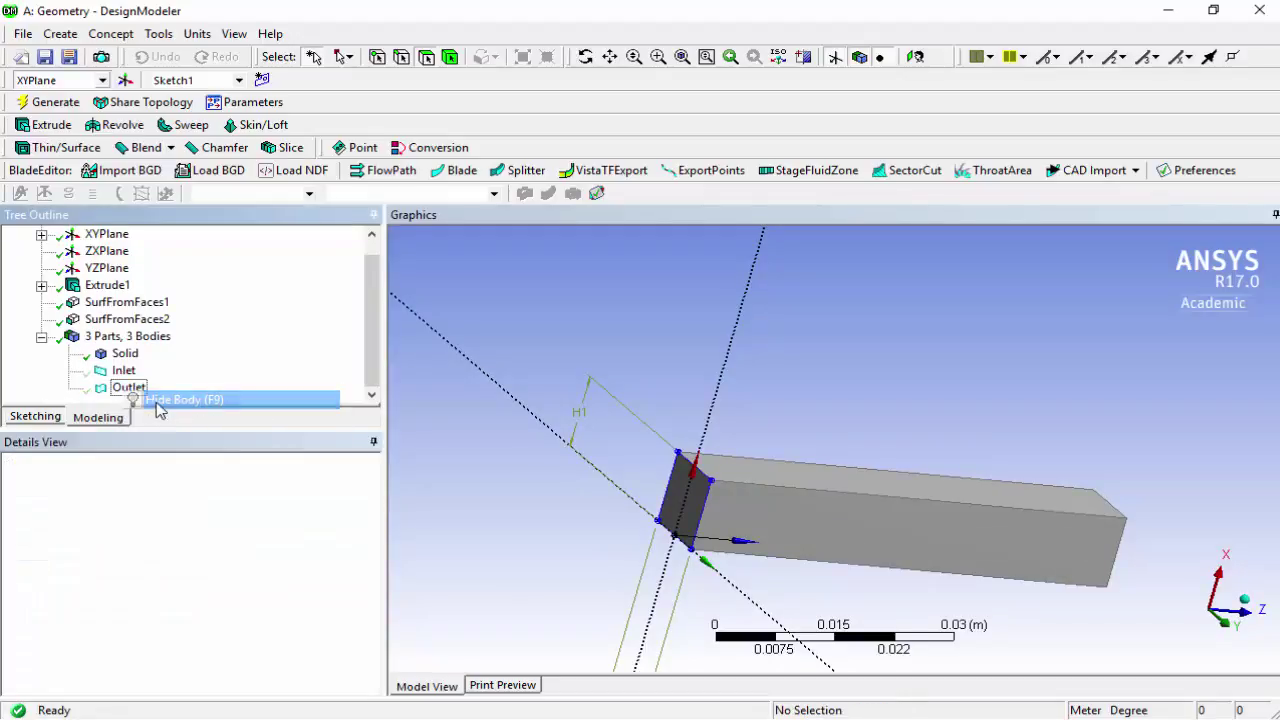
{"action": "middle_click_drag", "start_coordinate": [517, 545], "coordinate": [590, 552]}
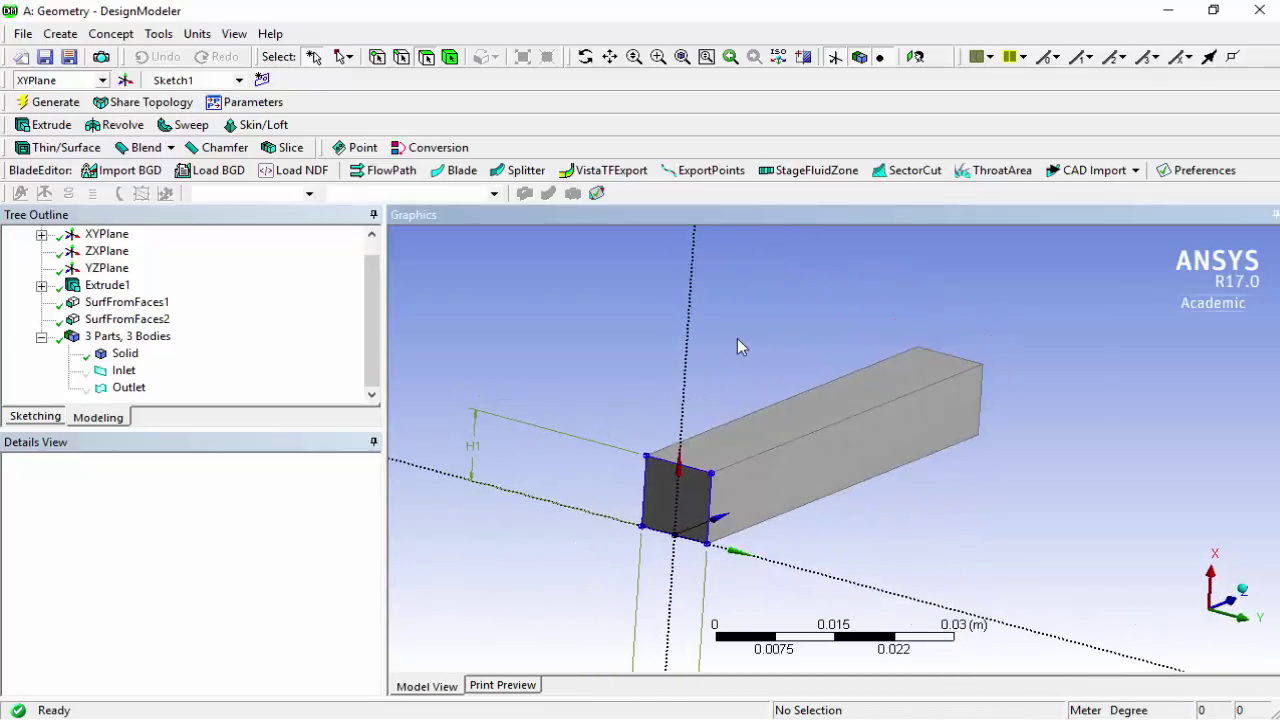
{"action": "key", "text": "ctrl+a"}
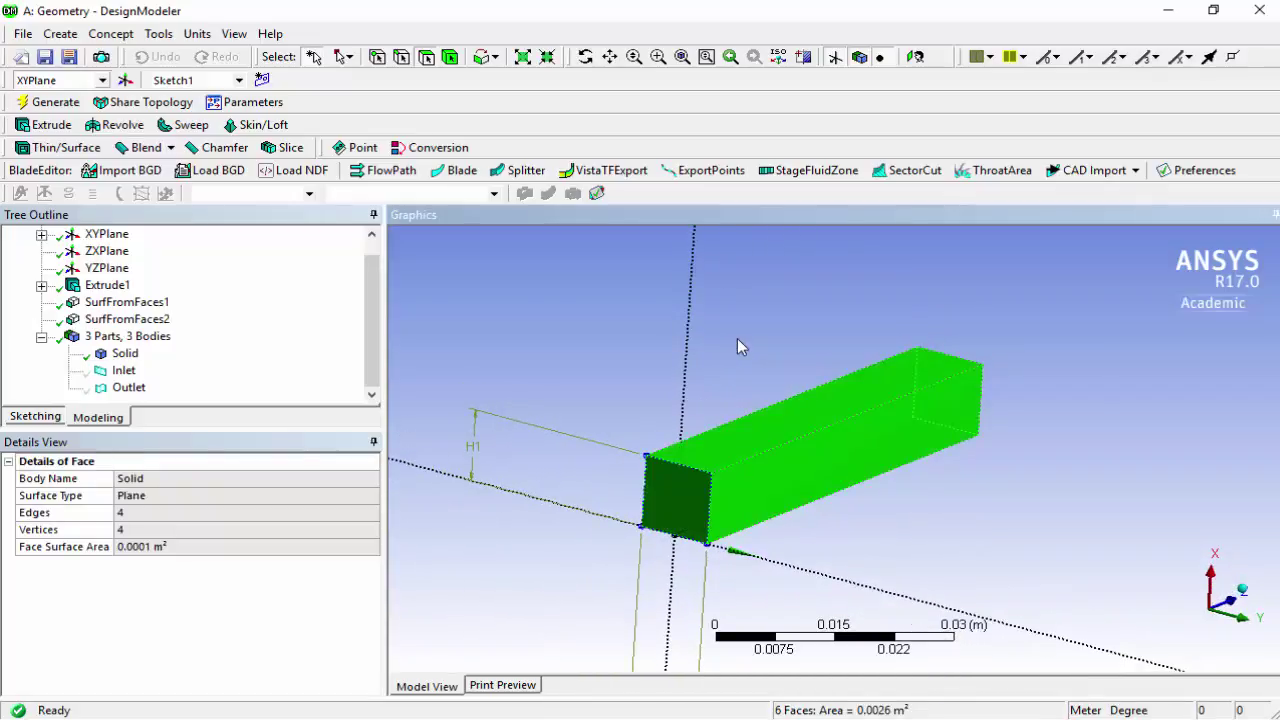
{"action": "left_click", "coordinate": [680, 508], "text": "ctrl"}
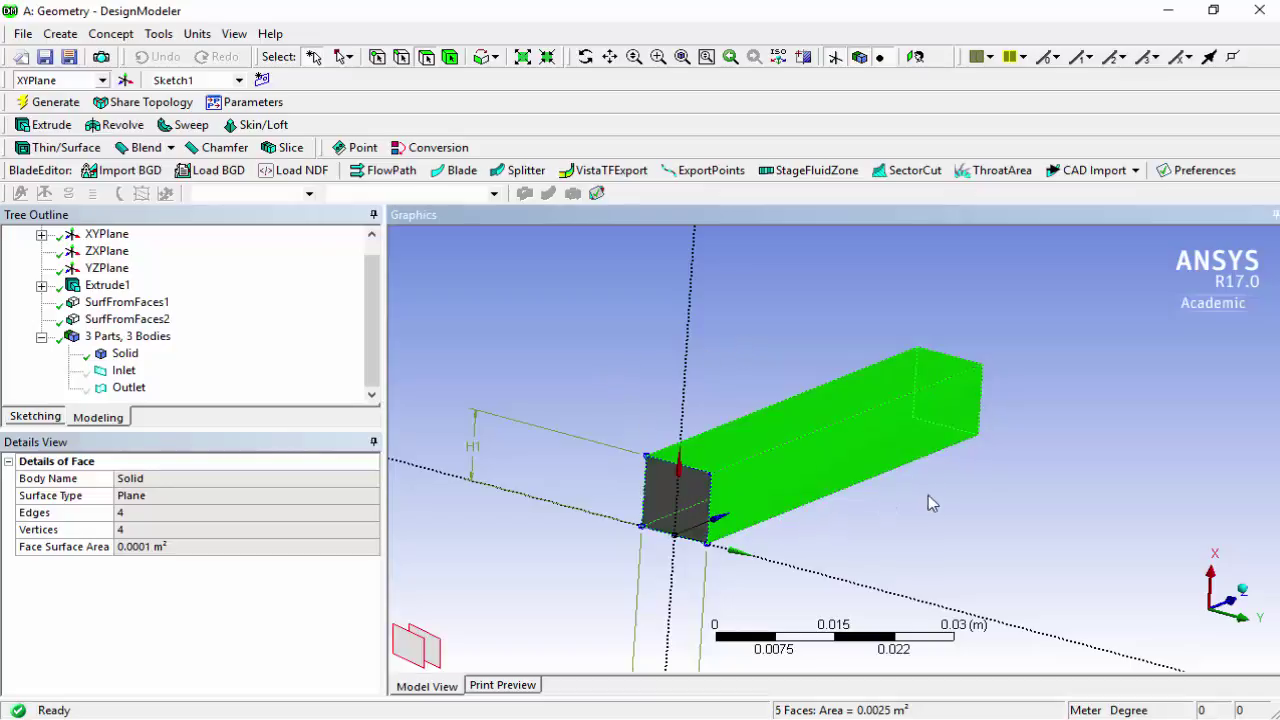
{"action": "middle_click_drag", "start_coordinate": [928, 502], "coordinate": [1014, 434]}
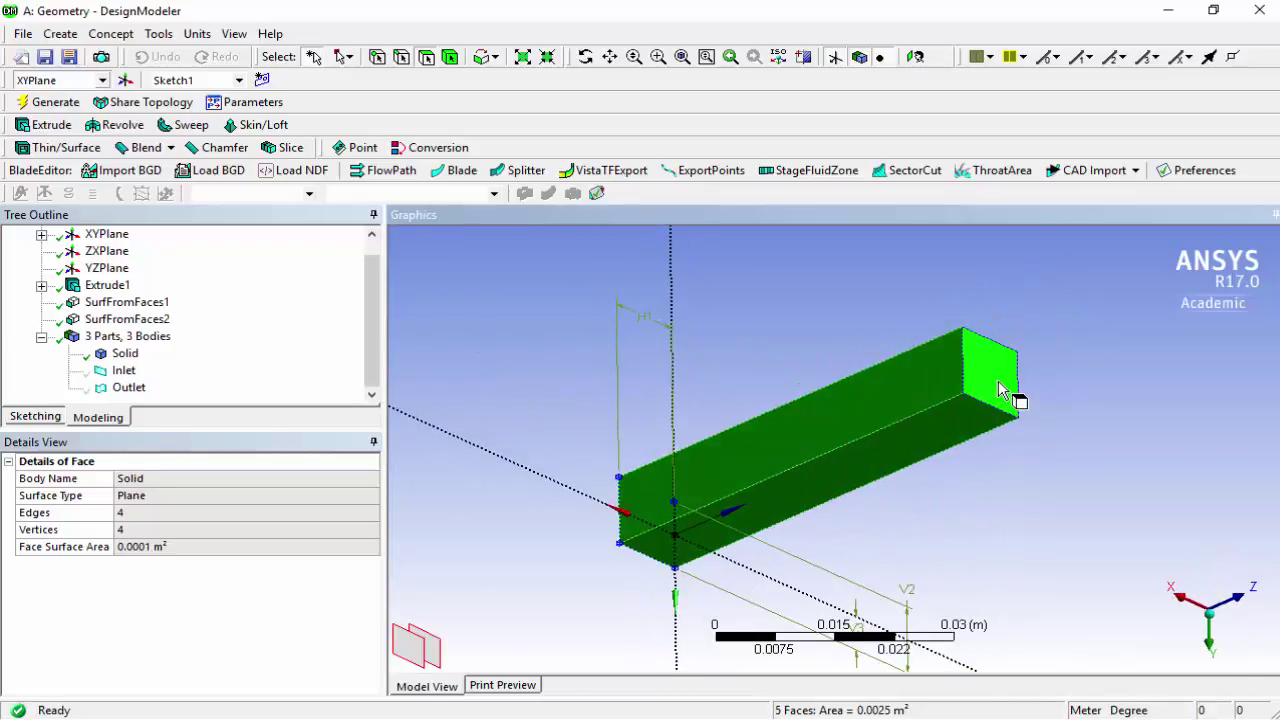
{"action": "left_click", "coordinate": [1000, 390], "text": "ctrl"}
{"action": "middle_click_drag", "start_coordinate": [792, 393], "coordinate": [971, 323]}
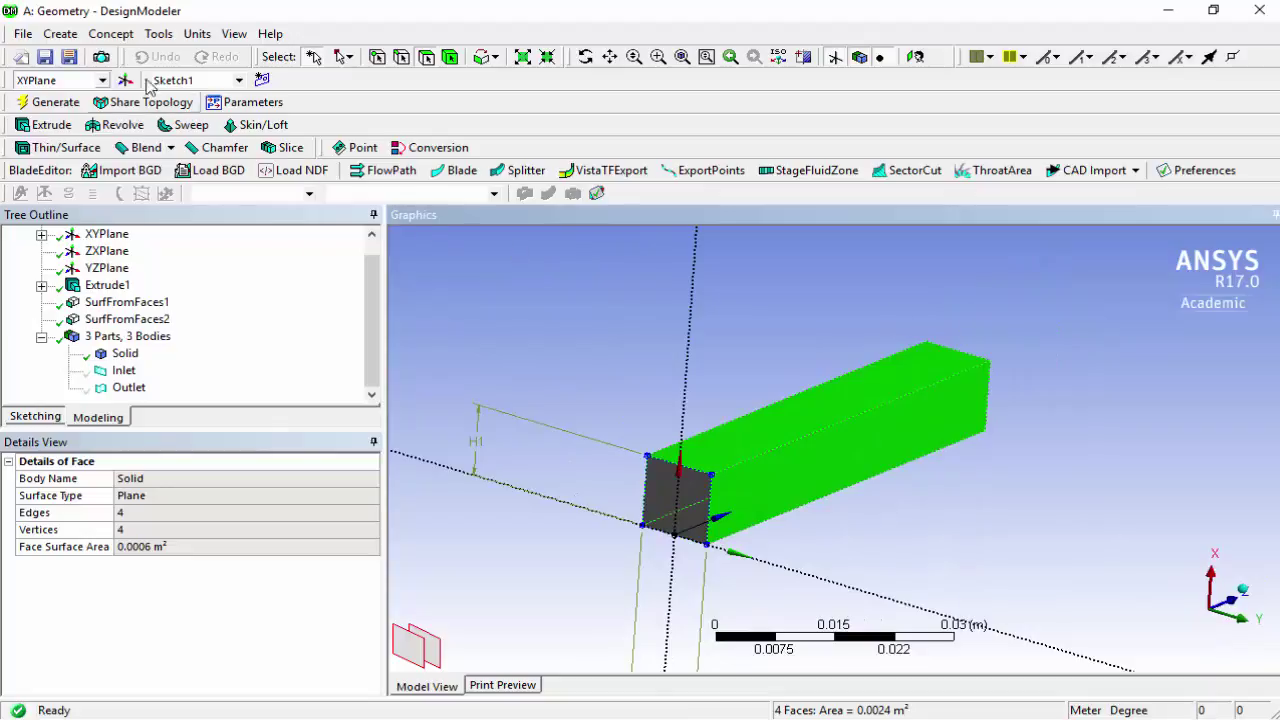
{"action": "left_click", "coordinate": [111, 34]}
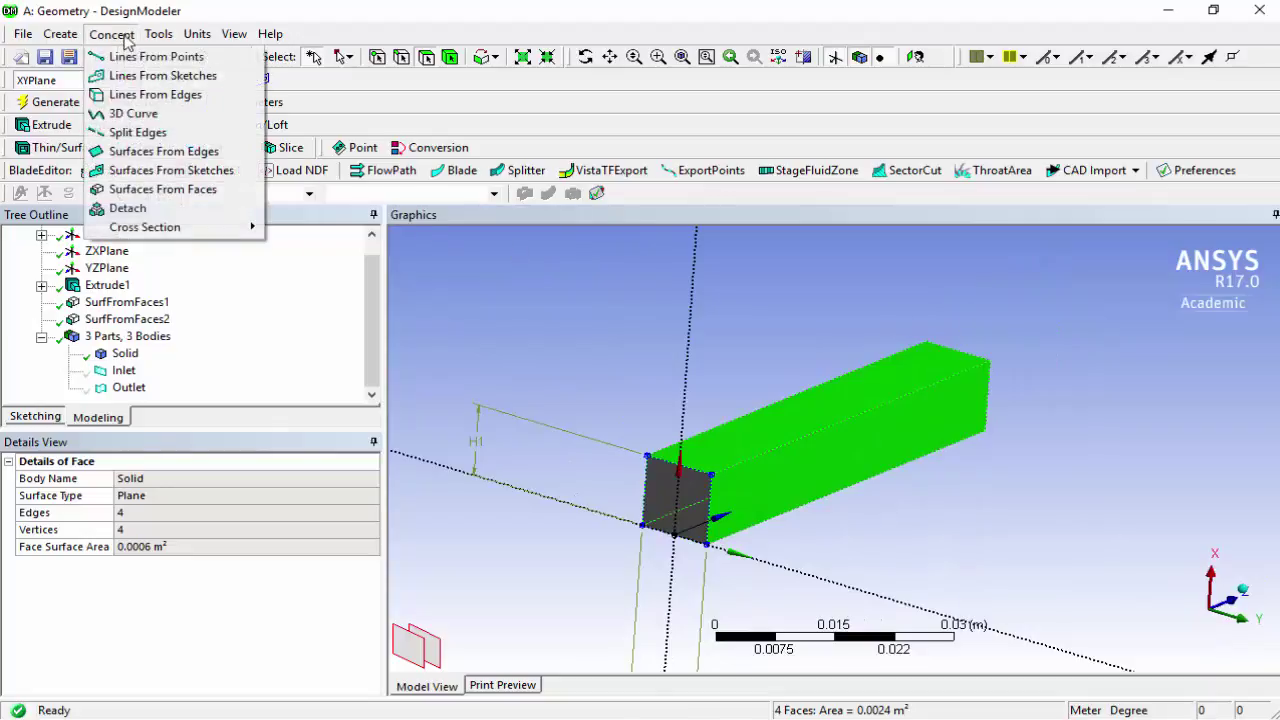
{"action": "left_click", "coordinate": [142, 172]}
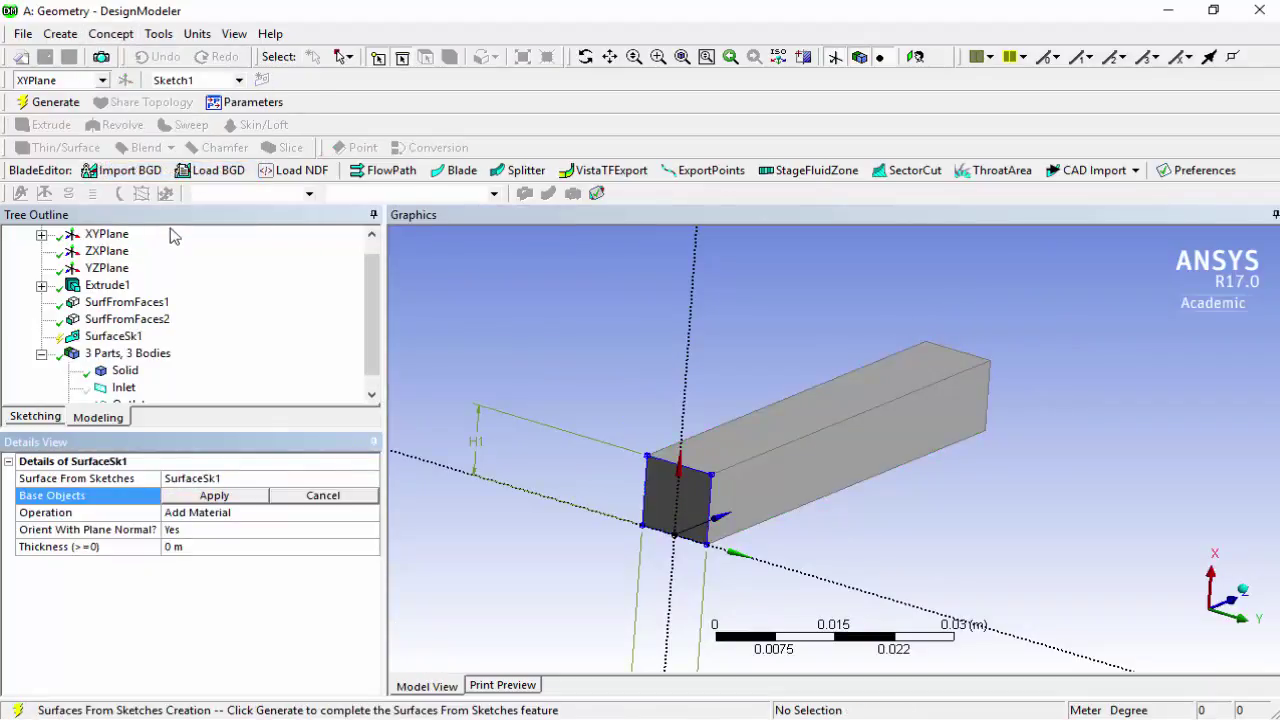
{"action": "left_click", "coordinate": [336, 497]}
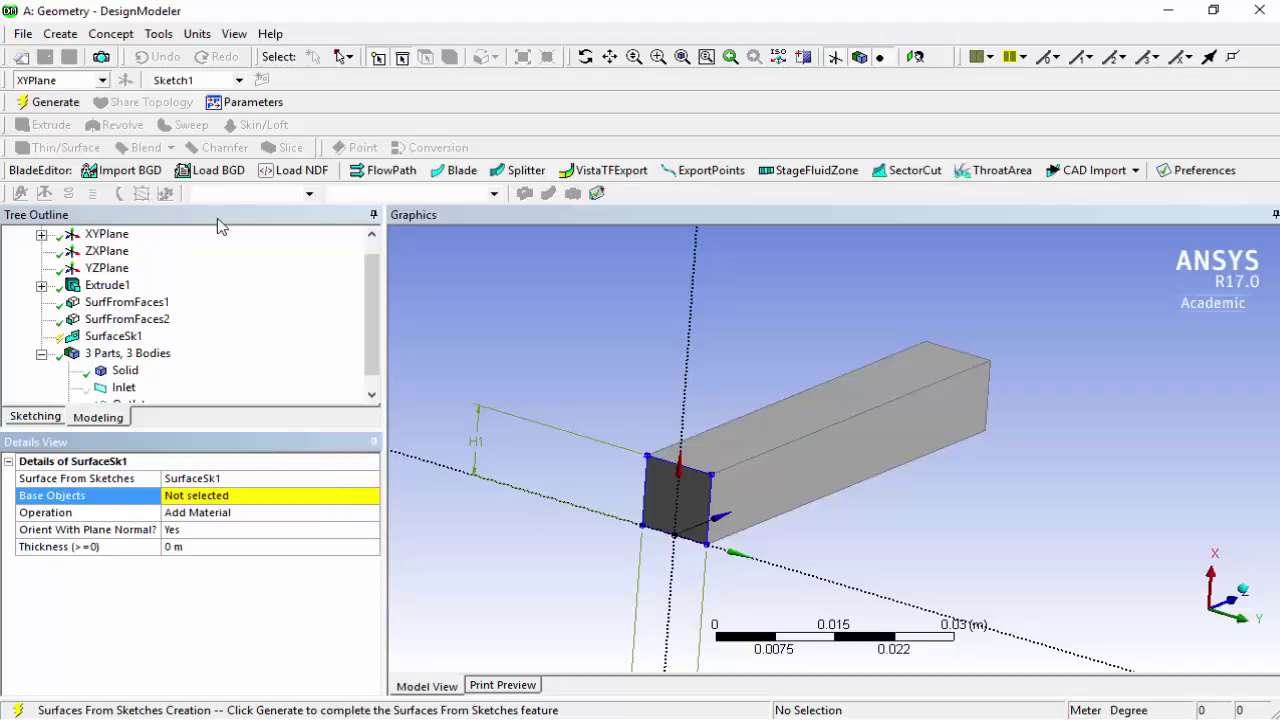
{"action": "left_click", "coordinate": [111, 34]}
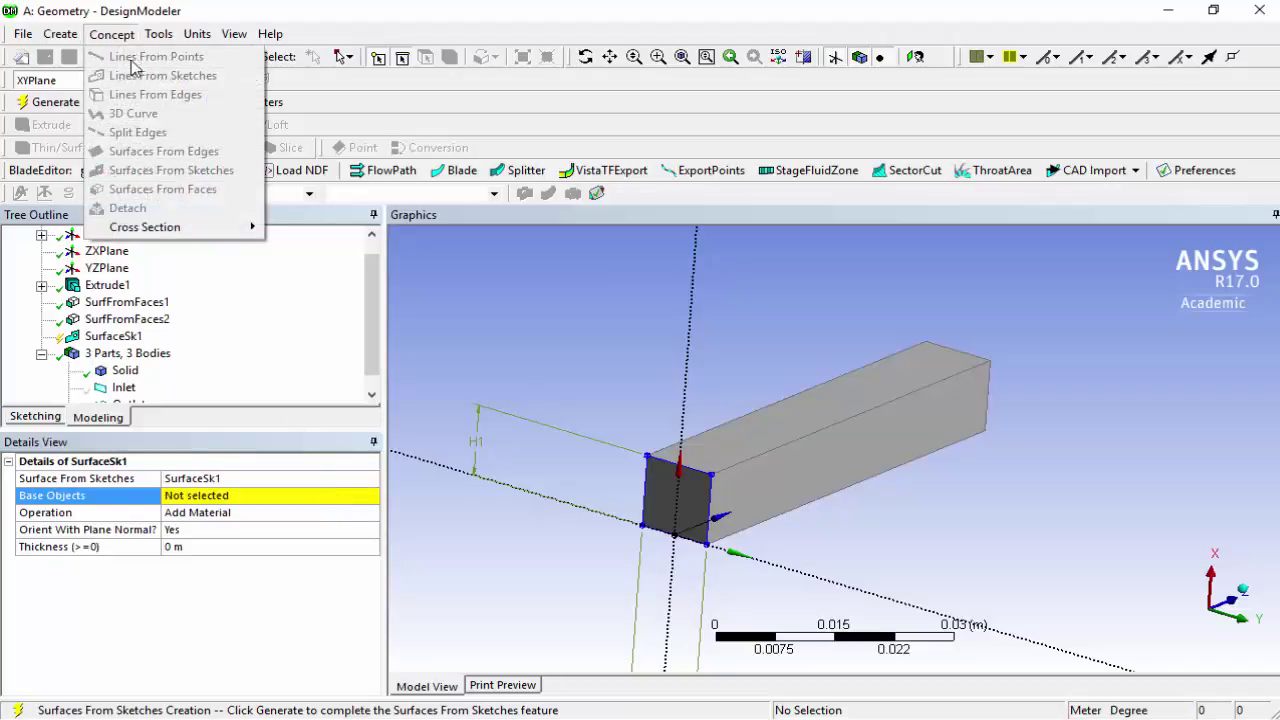
{"action": "left_click", "coordinate": [198, 624]}
{"action": "right_click", "coordinate": [118, 337]}
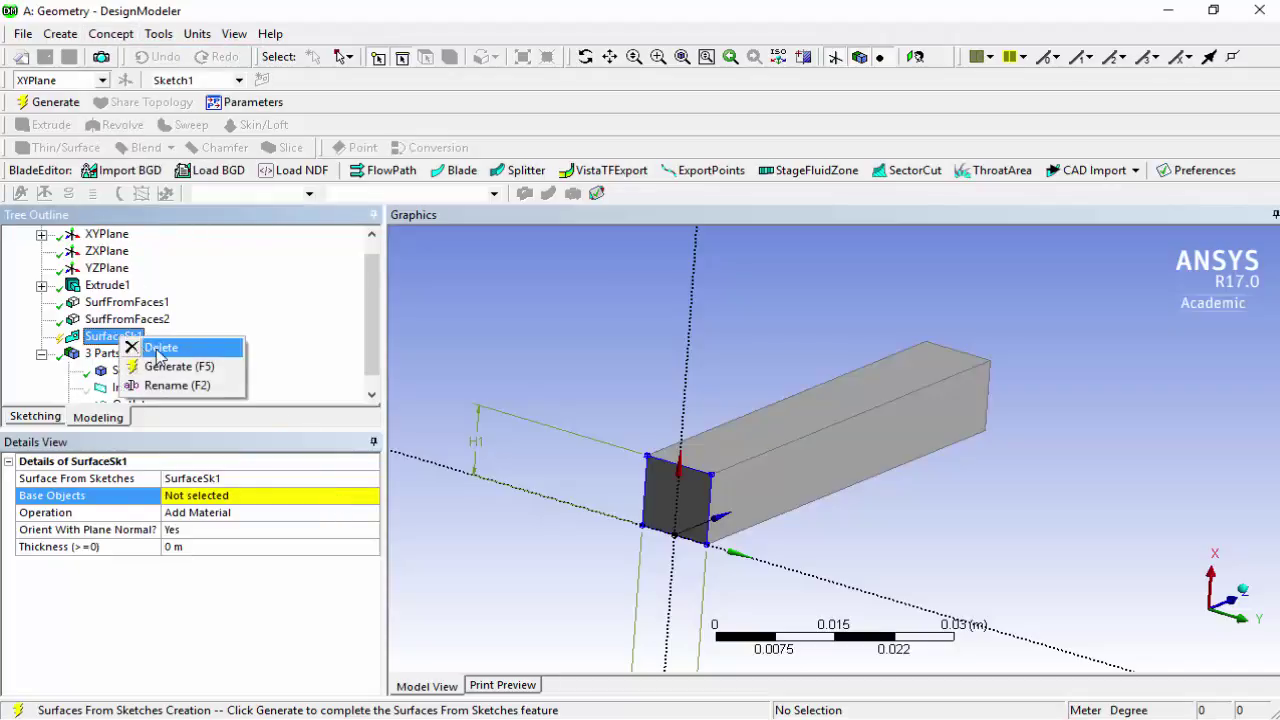
{"action": "left_click", "coordinate": [160, 348]}
{"action": "left_click", "coordinate": [572, 438]}
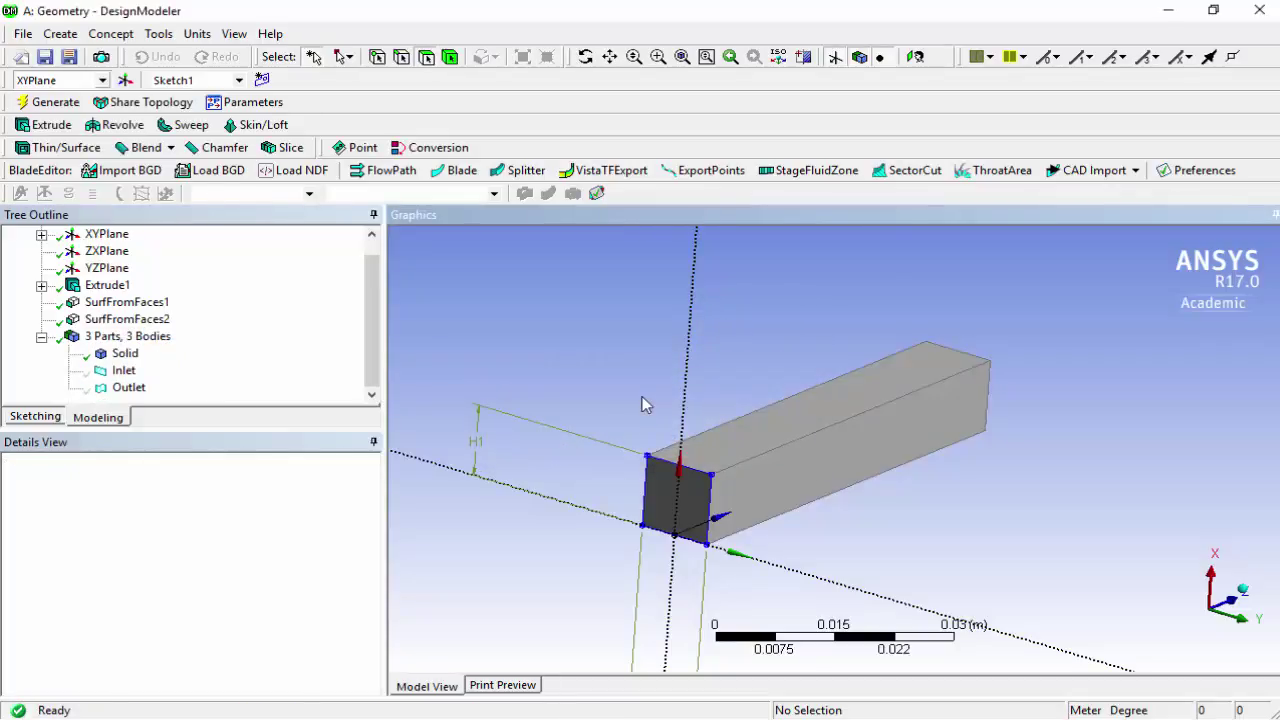
Create a surface from the channel's four long side faces, excluding both square ends, using Surfaces From Faces, and generate it.
{"action": "key", "text": "ctrl+a"}
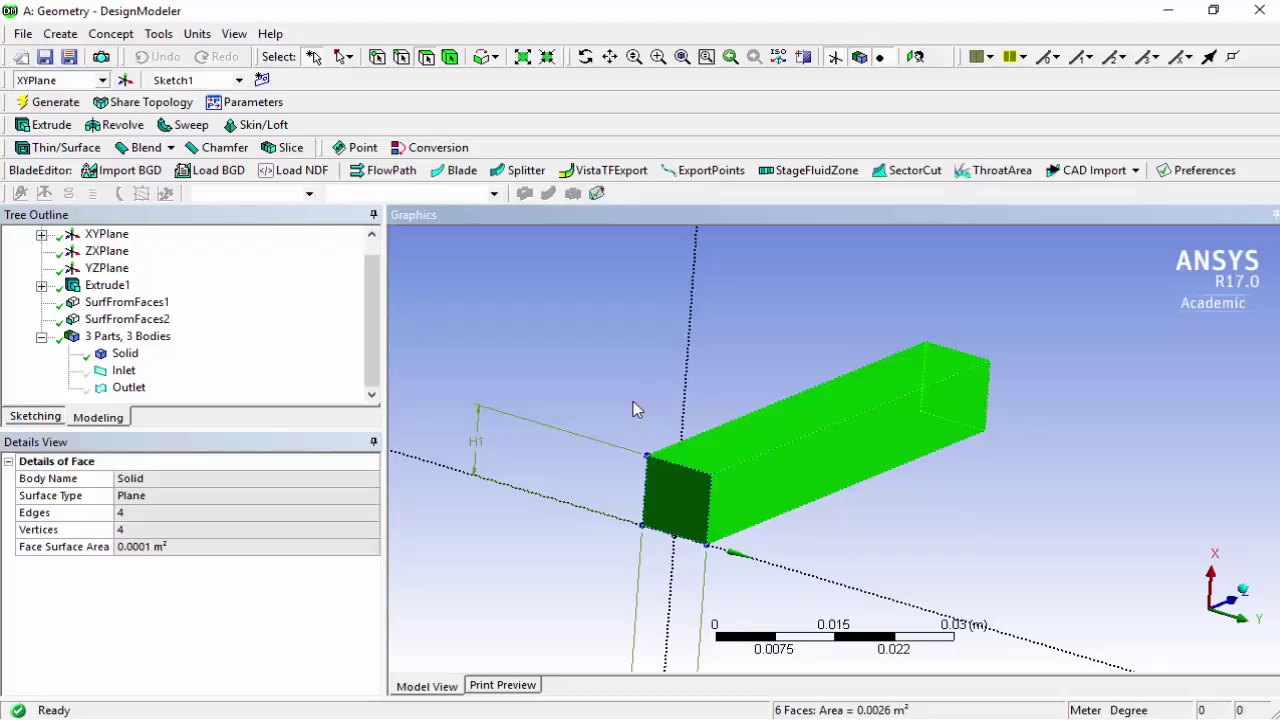
{"action": "left_click", "coordinate": [111, 33]}
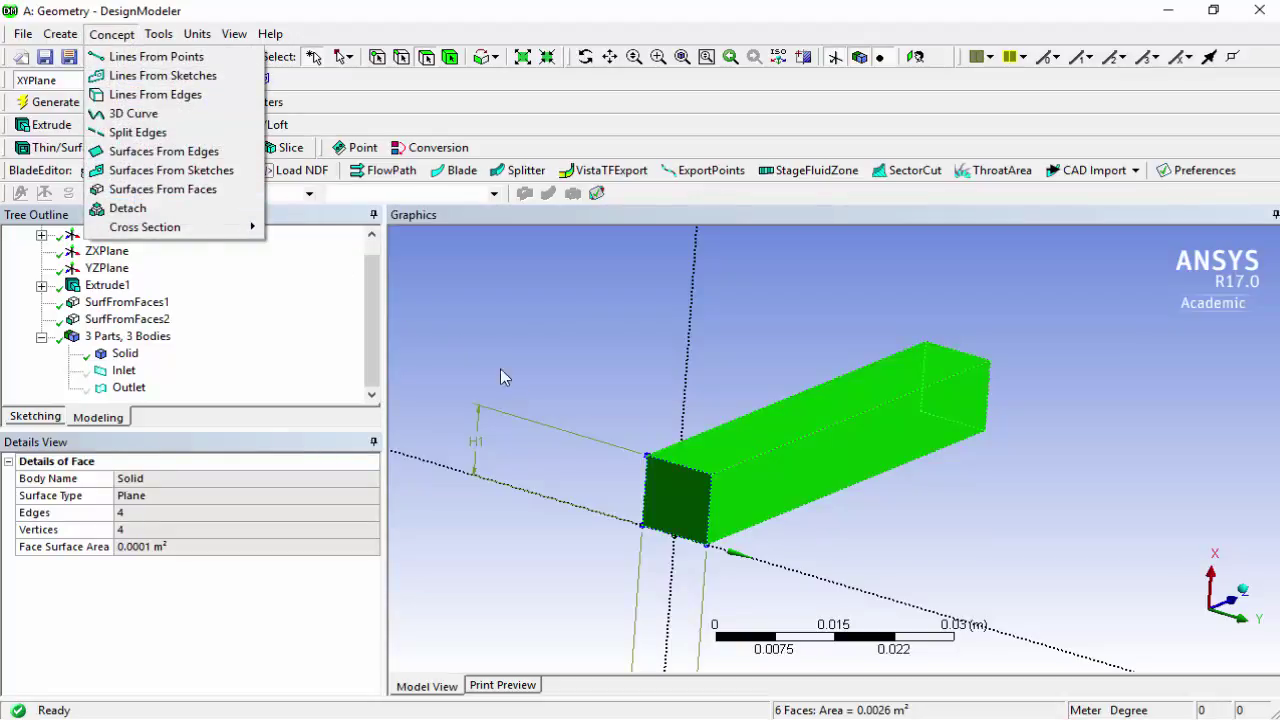
{"action": "left_click", "coordinate": [669, 505]}
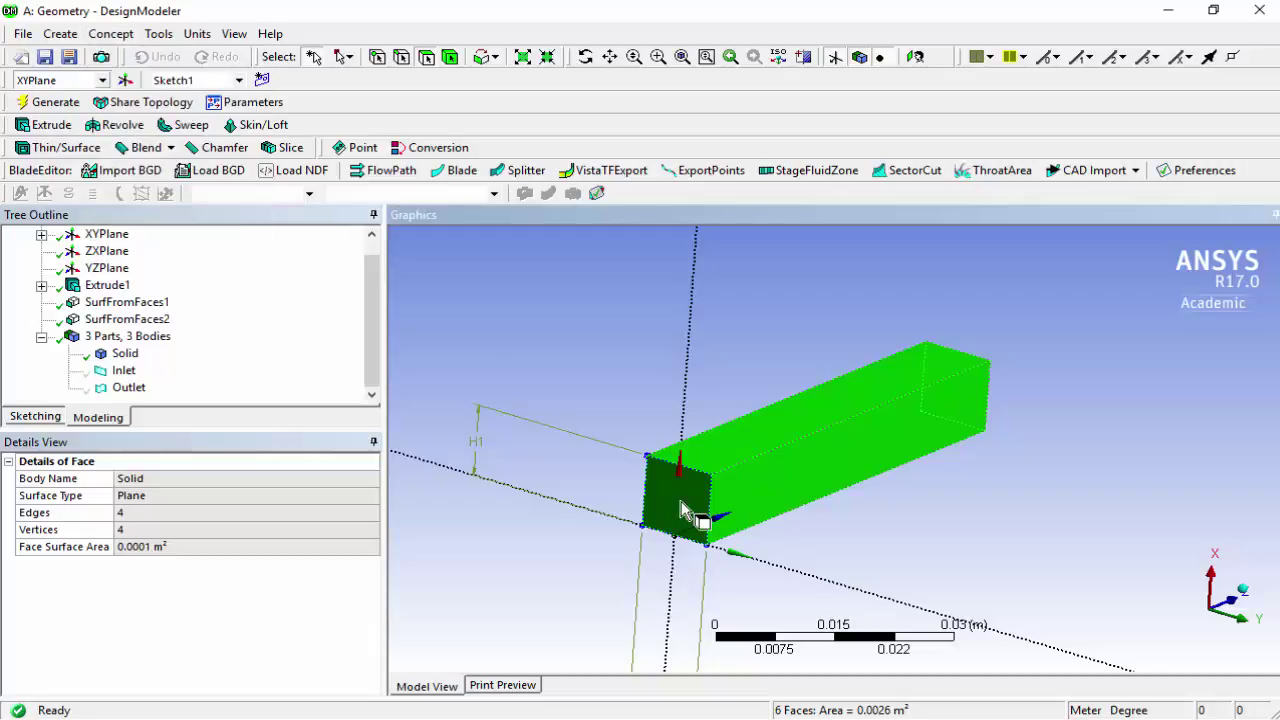
{"action": "left_click", "coordinate": [680, 508], "text": "ctrl"}
{"action": "middle_click_drag", "start_coordinate": [1000, 449], "coordinate": [997, 398]}
{"action": "left_click", "coordinate": [1020, 370], "text": "ctrl"}
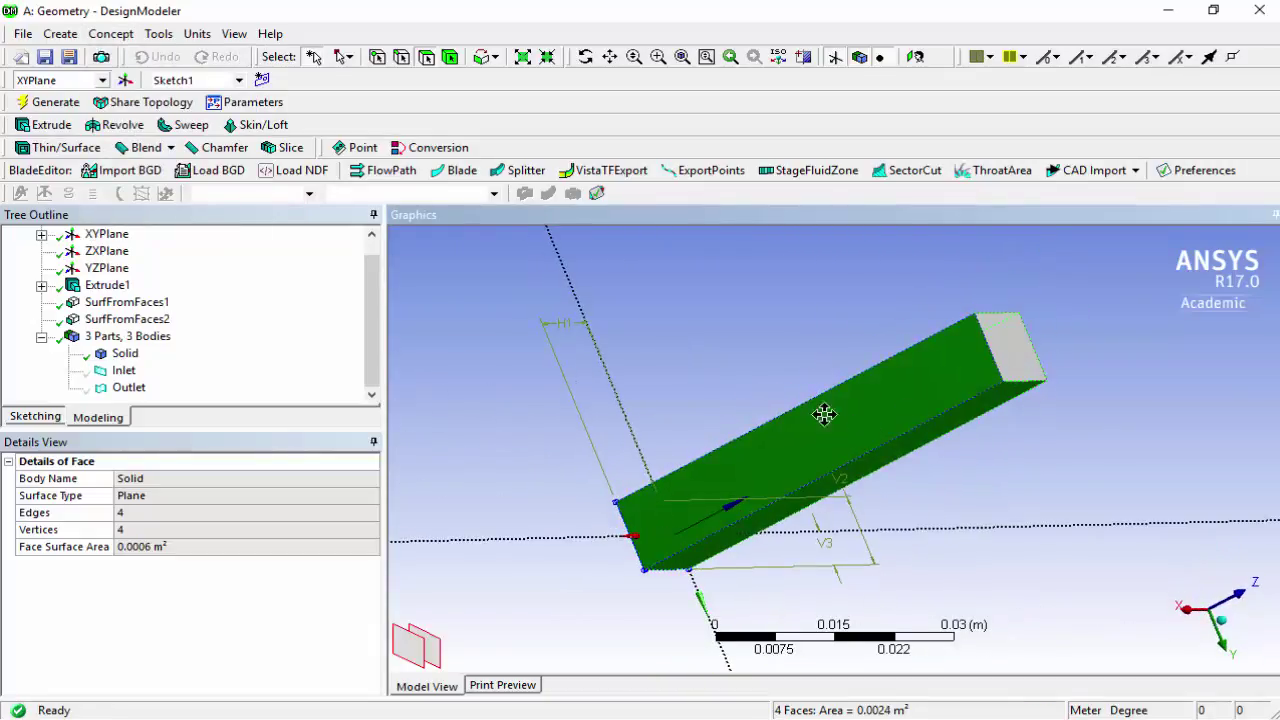
{"action": "middle_click_drag", "start_coordinate": [826, 414], "coordinate": [899, 351], "text": "ctrl"}
{"action": "scroll", "coordinate": [730, 510], "scroll_direction": "up", "scroll_amount": 2}
{"action": "scroll", "coordinate": [730, 510], "scroll_direction": "down", "scroll_amount": 2}
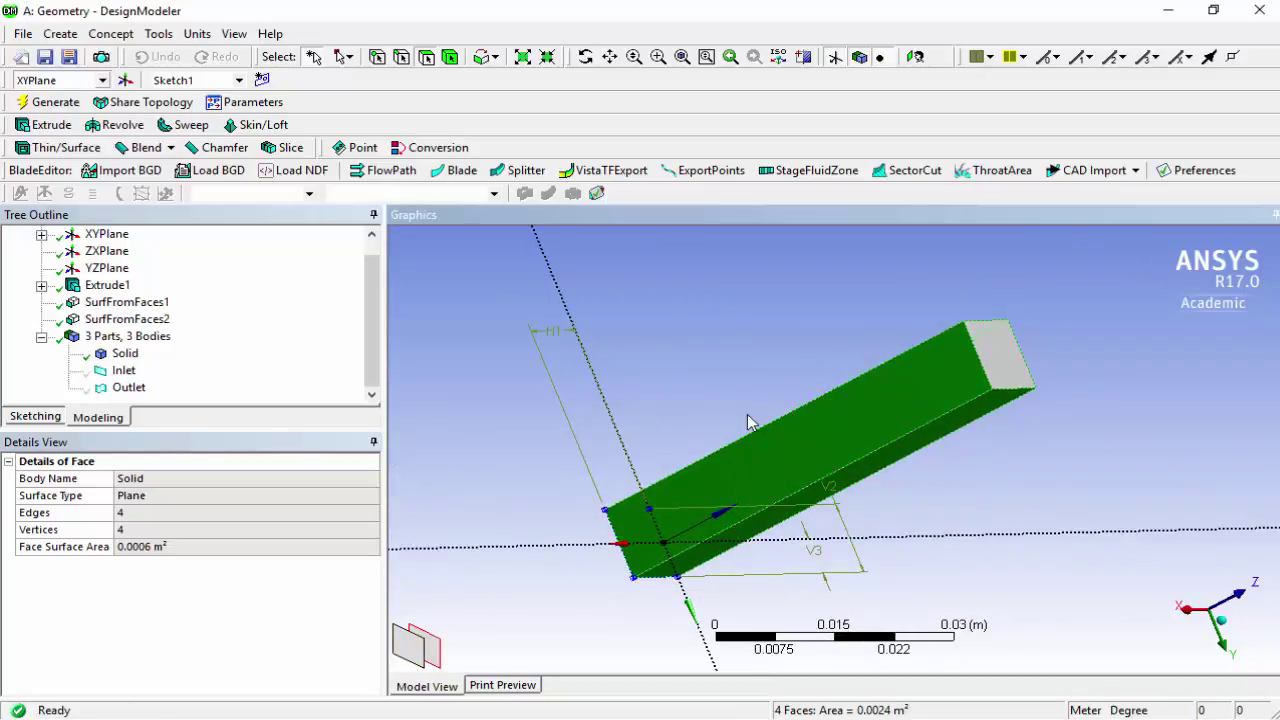
{"action": "middle_click_drag", "start_coordinate": [758, 420], "coordinate": [853, 321]}
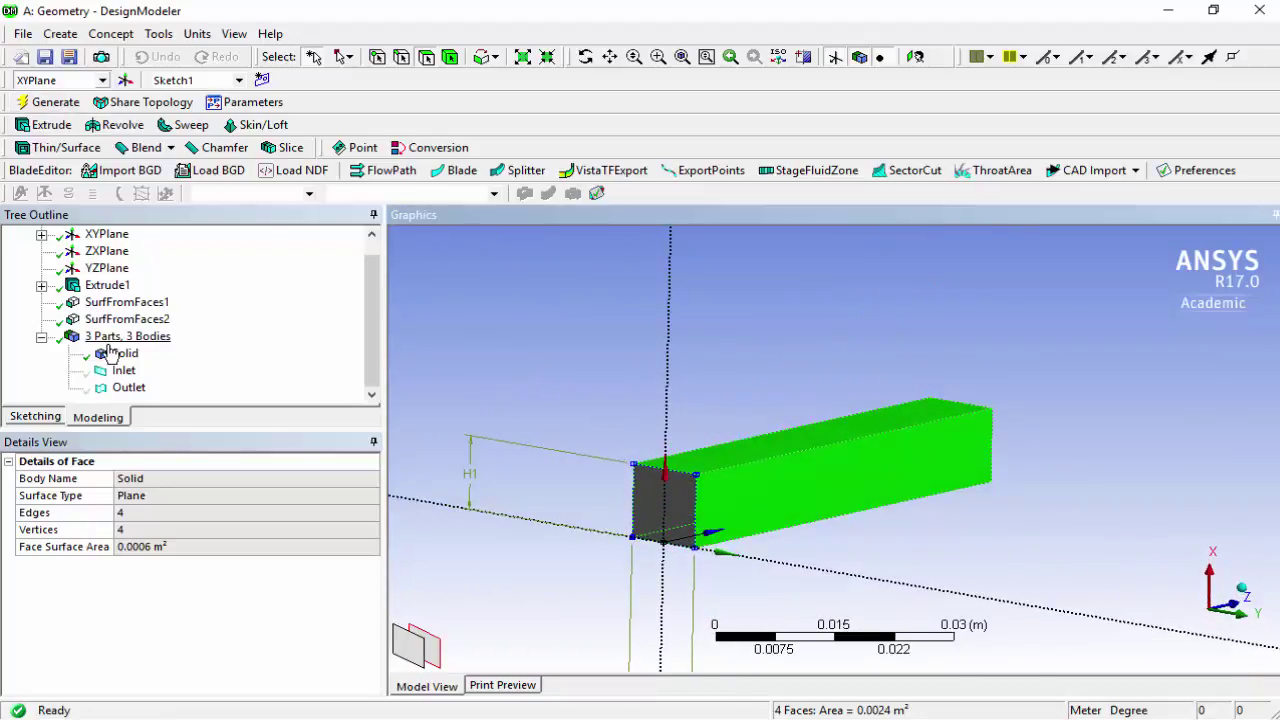
{"action": "left_click", "coordinate": [111, 34]}
{"action": "left_click", "coordinate": [125, 190]}
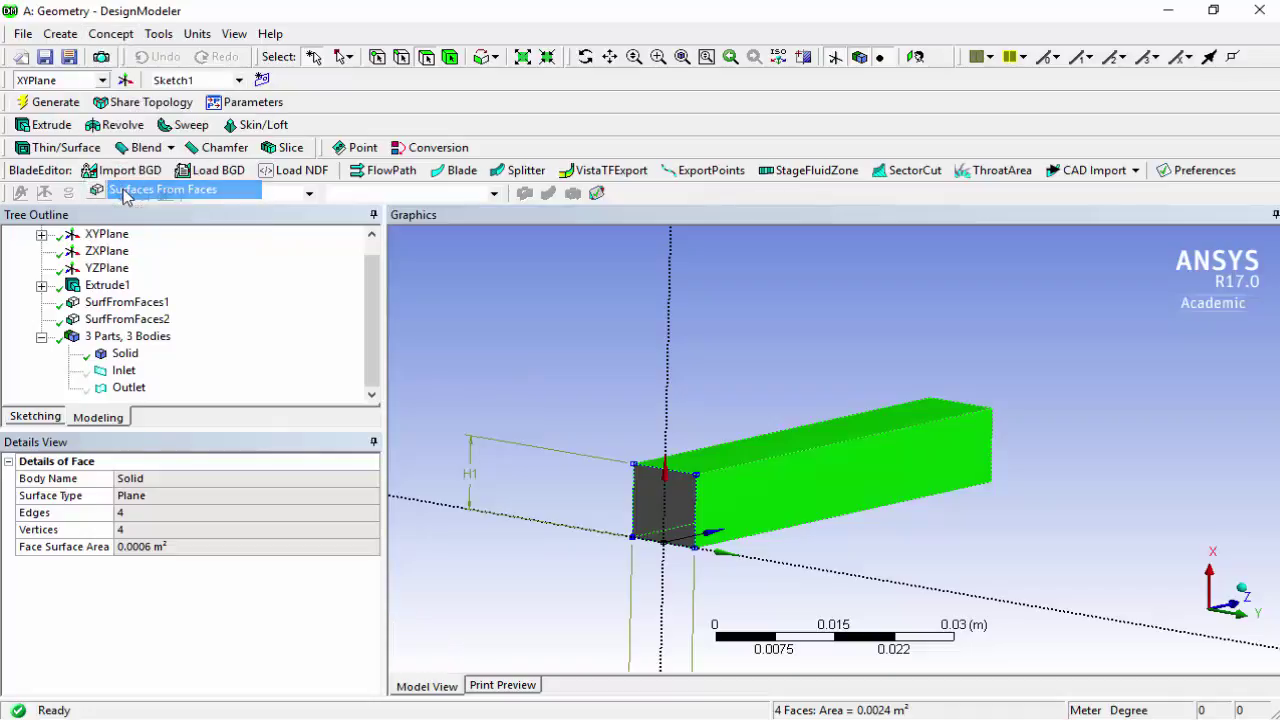
{"action": "left_click", "coordinate": [190, 495]}
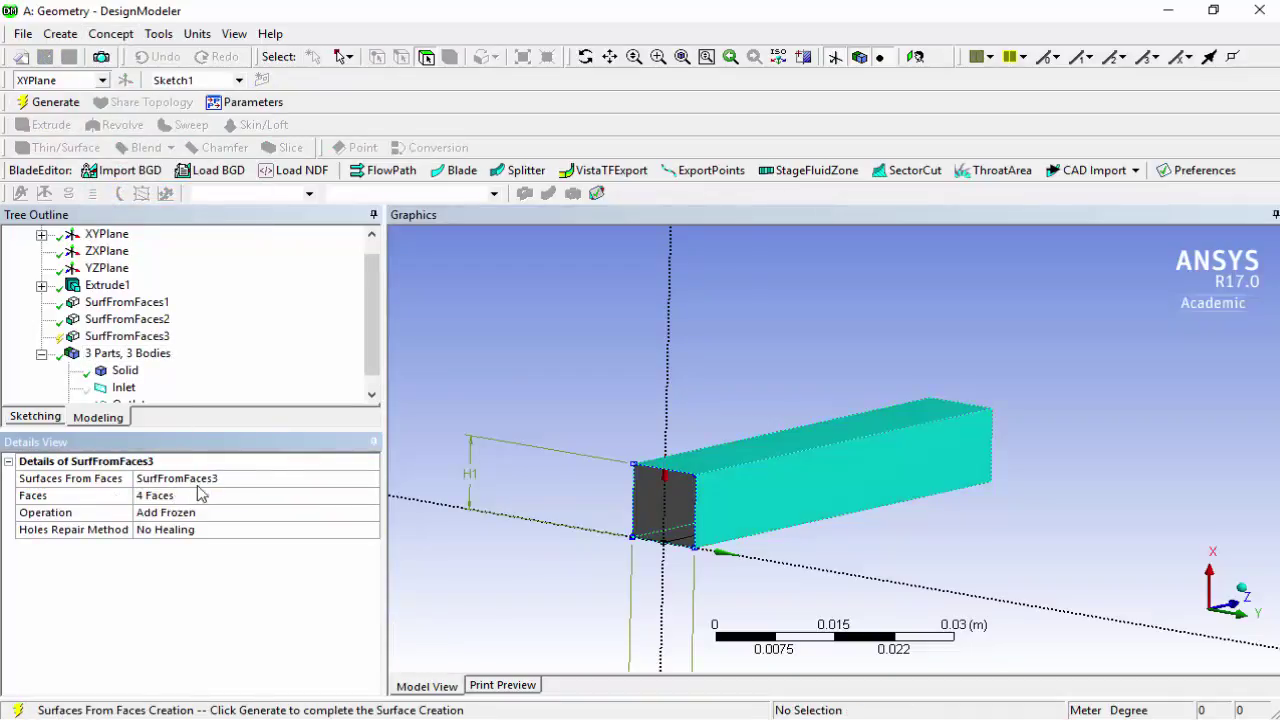
{"action": "left_click", "coordinate": [50, 102]}
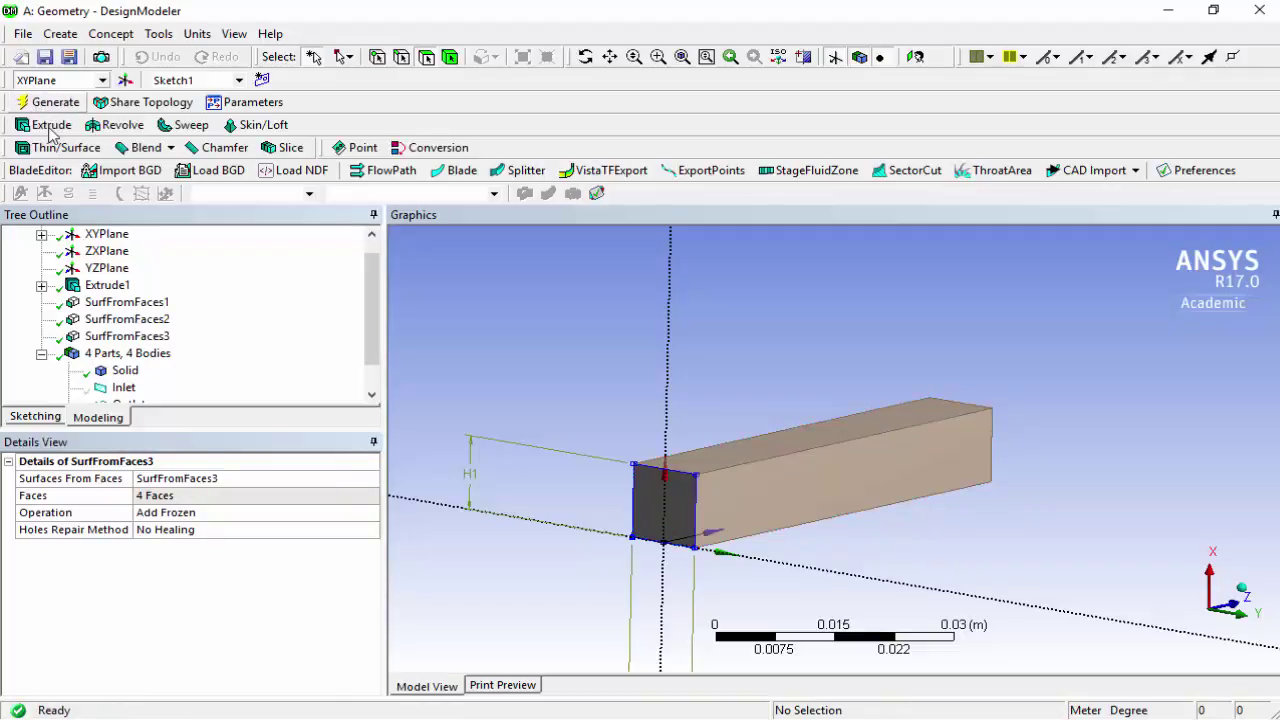
Rename the new four-face surface body as Wall and hide it.
{"action": "left_click_drag", "start_coordinate": [370, 292], "coordinate": [370, 309]}
{"action": "left_click", "coordinate": [147, 387]}
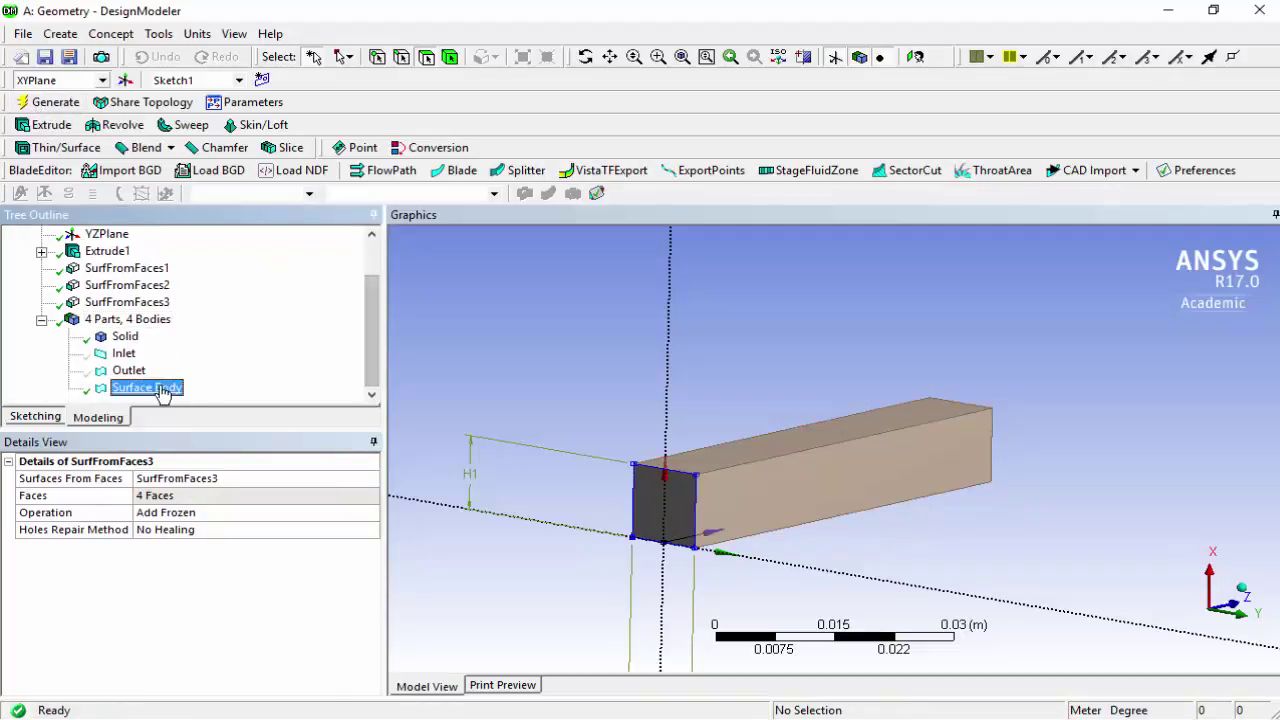
{"action": "left_click", "coordinate": [193, 478]}
{"action": "type", "text": "Wa"}
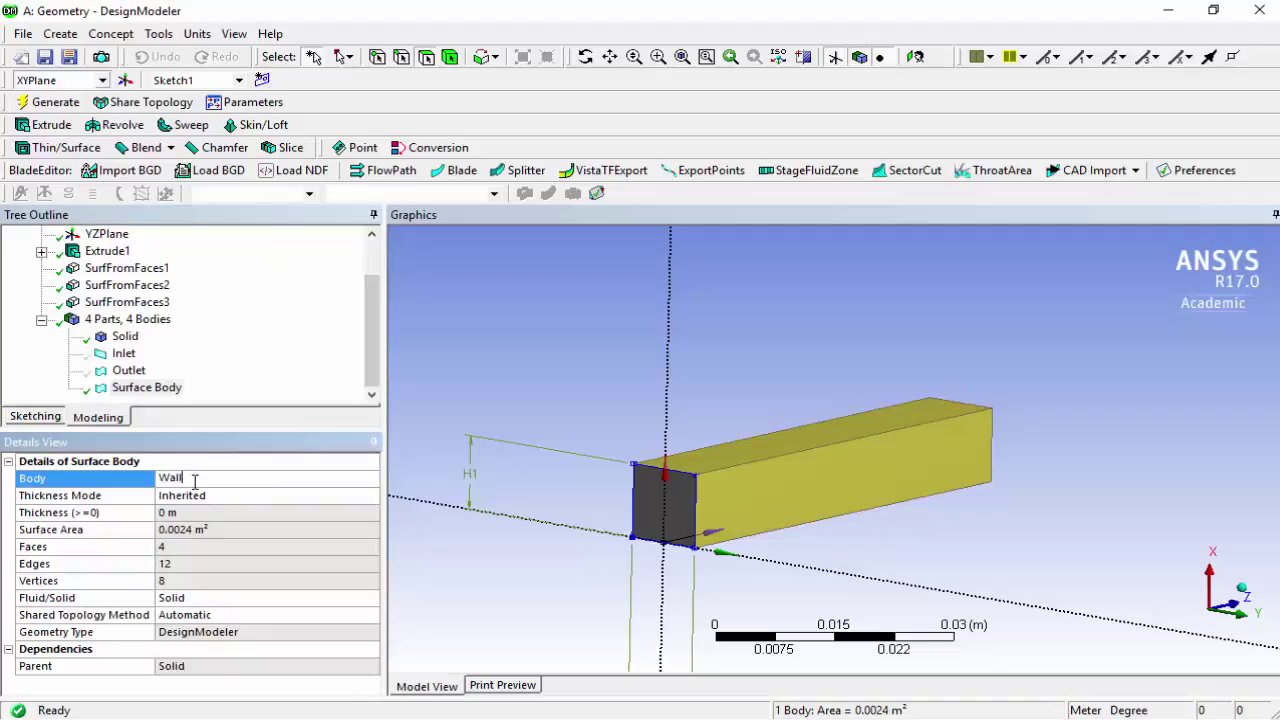
{"action": "type", "text": "ll"}
{"action": "key", "text": "Return"}
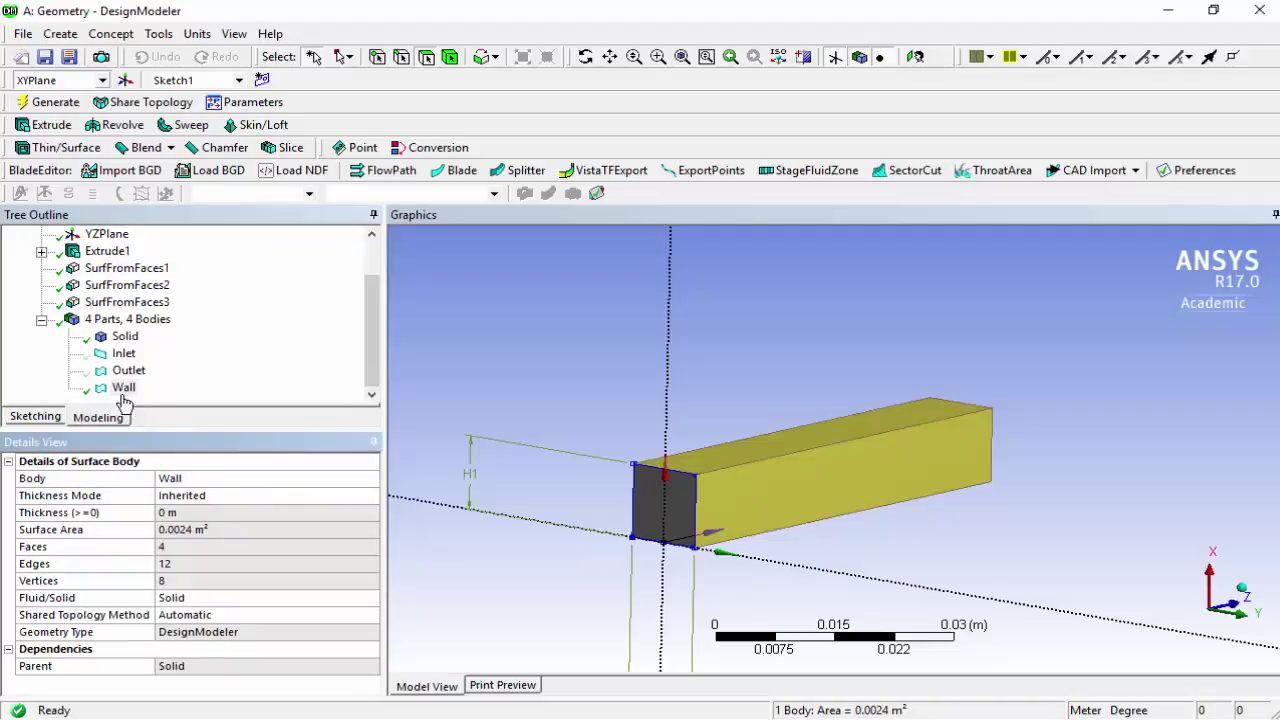
{"action": "right_click", "coordinate": [122, 392]}
{"action": "left_click", "coordinate": [147, 402]}
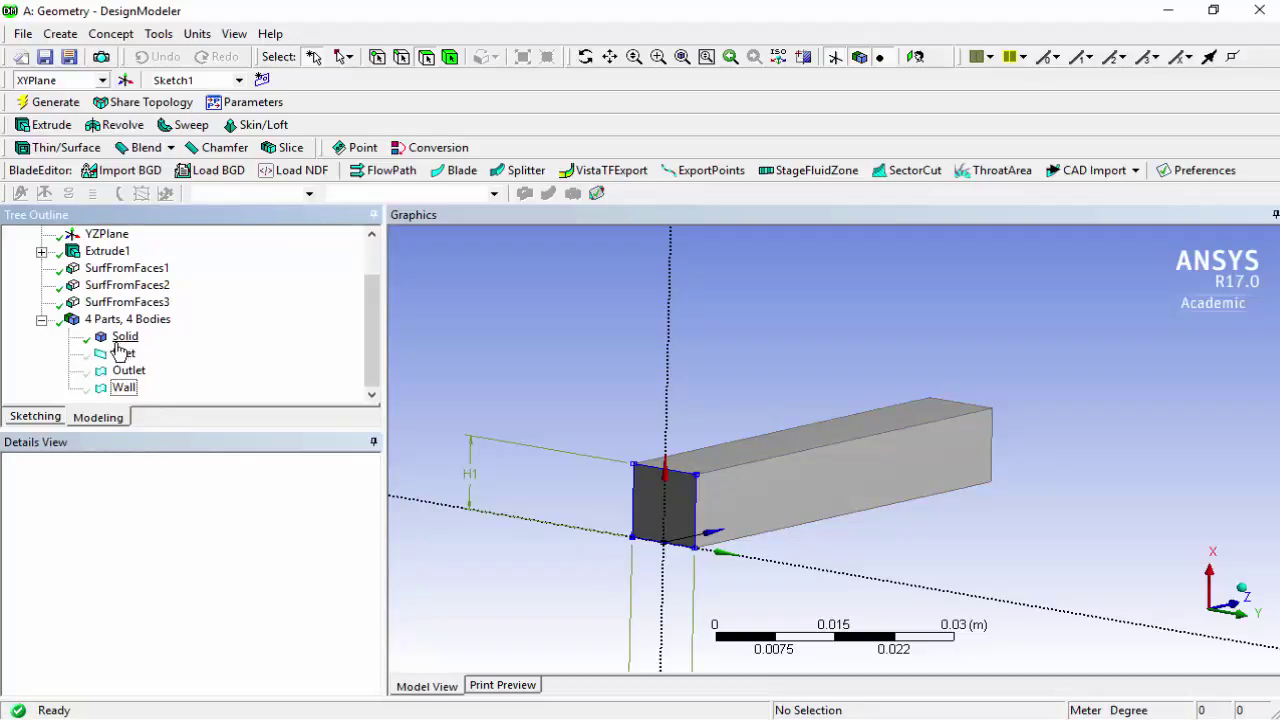
{"action": "scroll", "coordinate": [170, 352], "scroll_direction": "up", "scroll_amount": 1}
{"action": "scroll", "coordinate": [150, 352], "scroll_direction": "down", "scroll_amount": 1}
{"action": "scroll", "coordinate": [140, 352], "scroll_direction": "up", "scroll_amount": 1}
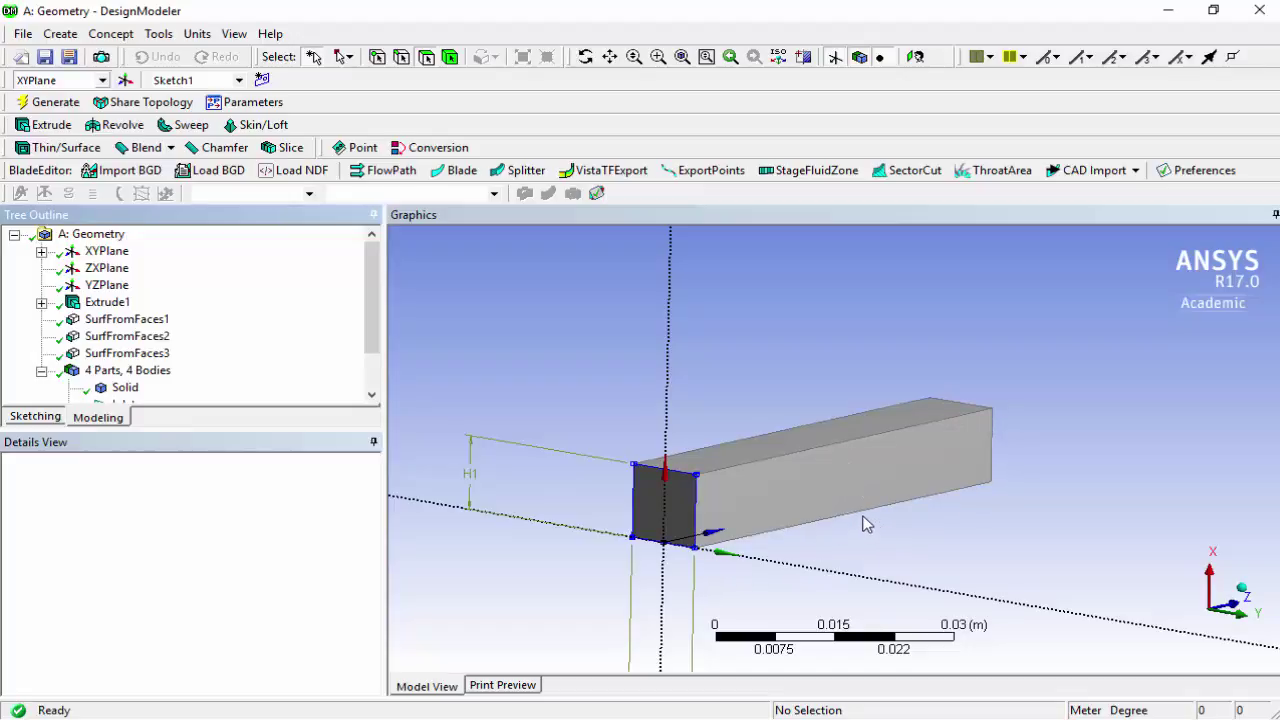
{"action": "left_click", "coordinate": [103, 252]}
{"action": "right_click", "coordinate": [101, 257]}
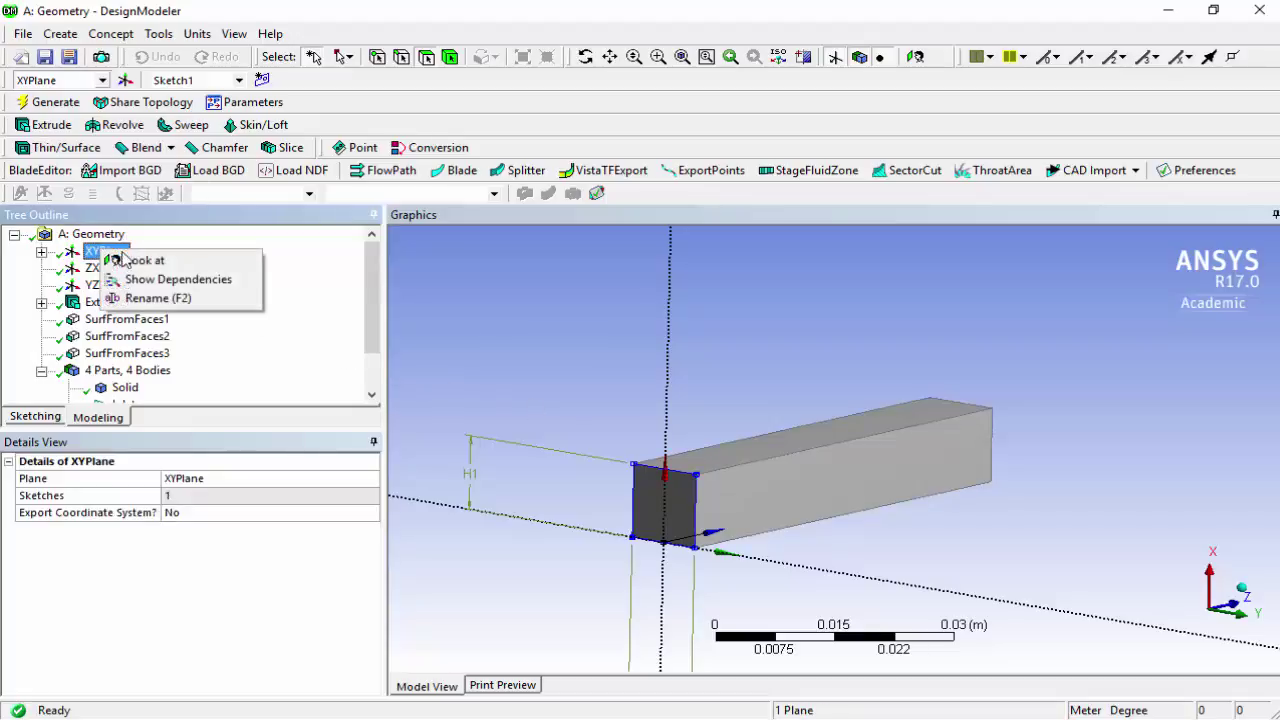
{"action": "left_click", "coordinate": [41, 253]}
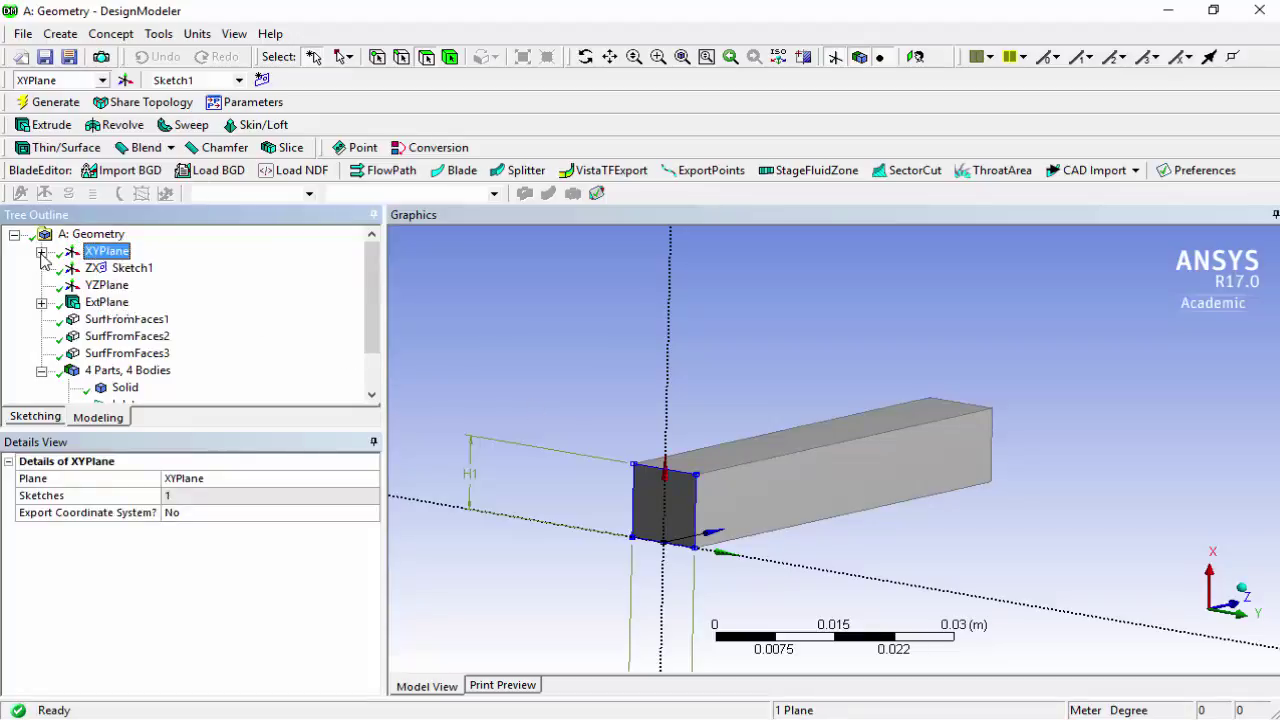
{"action": "right_click", "coordinate": [118, 256]}
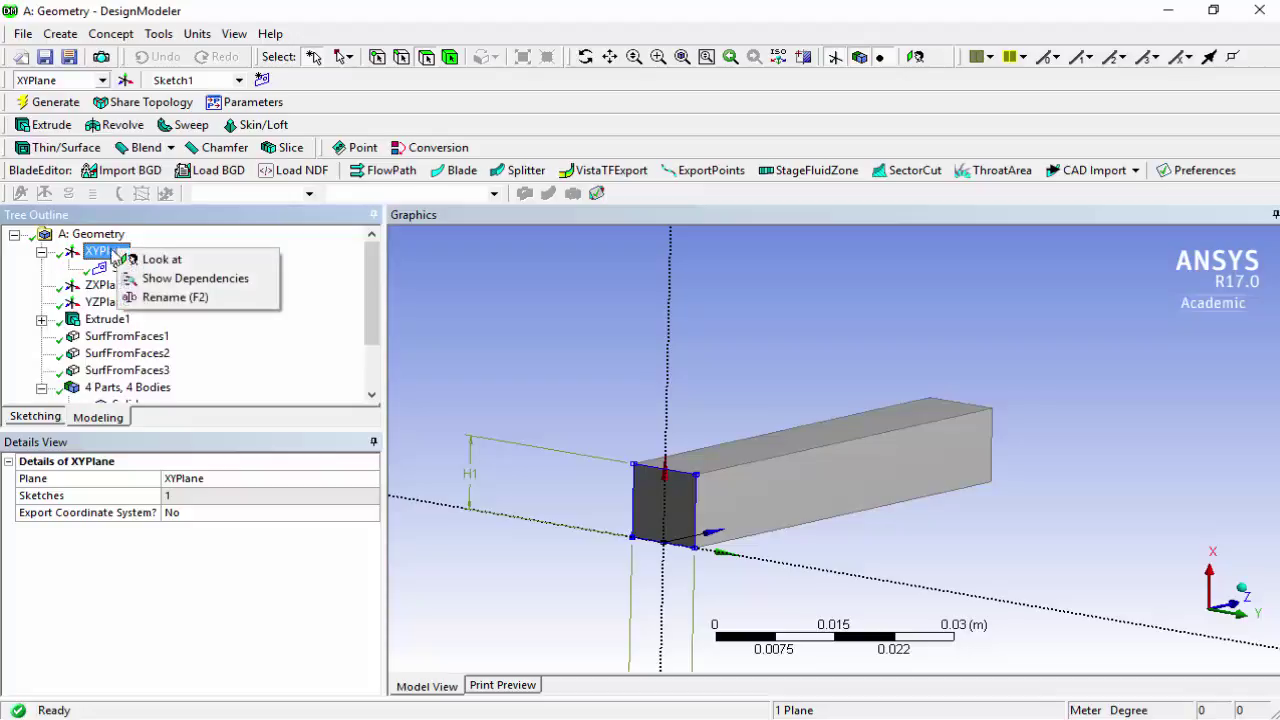
{"action": "left_click", "coordinate": [101, 285]}
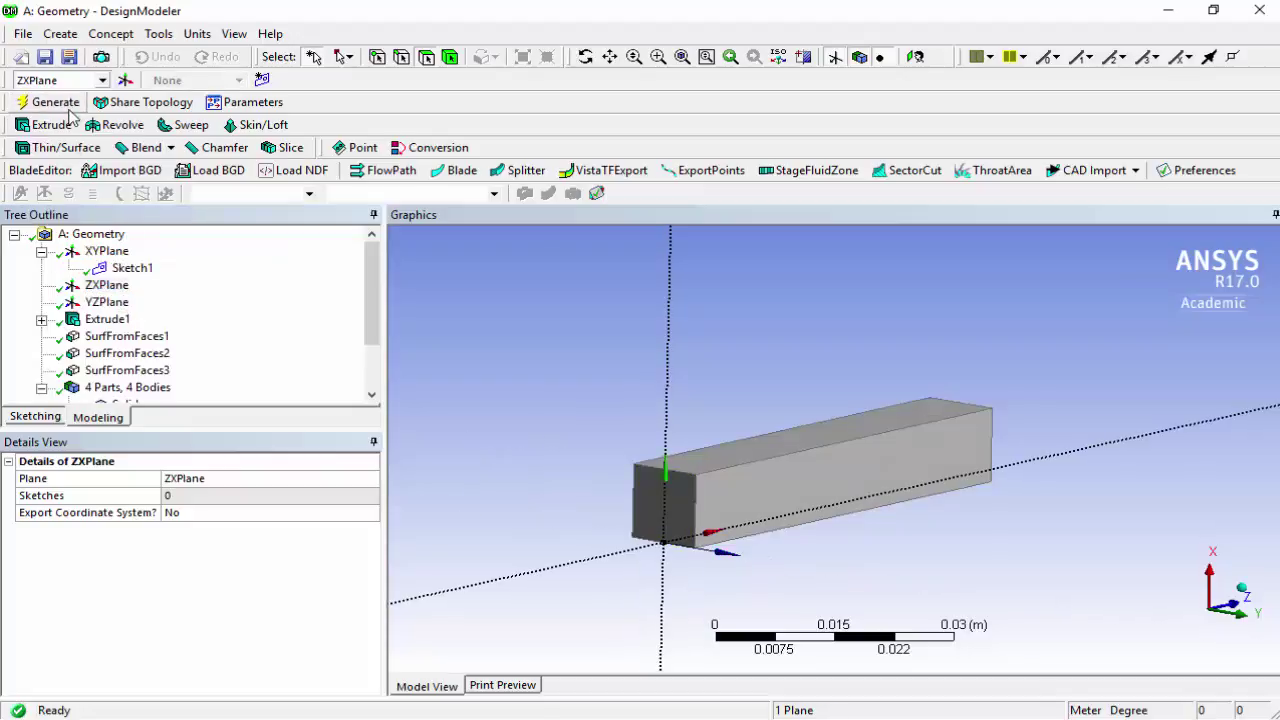
Create a new plane based on XYPlane with an Offset Z transform of 0.03 m, and generate it.
{"action": "left_click", "coordinate": [106, 251]}
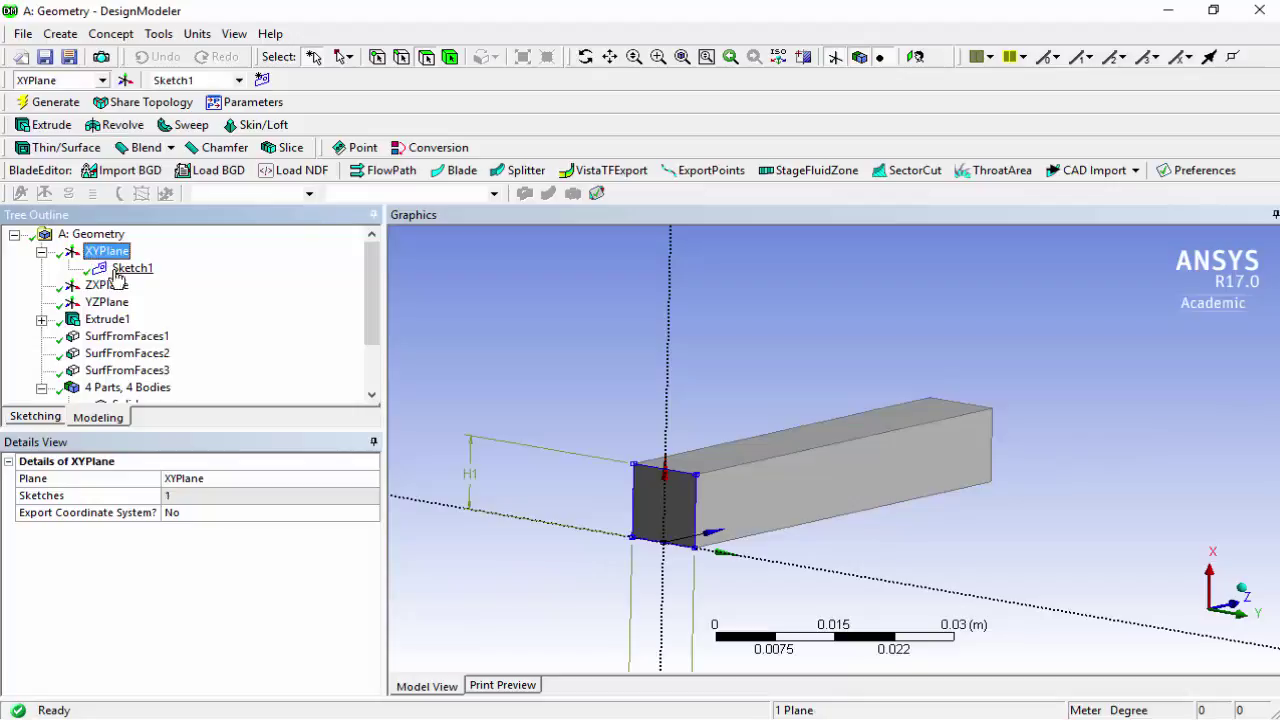
{"action": "left_click", "coordinate": [61, 33]}
{"action": "left_click", "coordinate": [80, 57]}
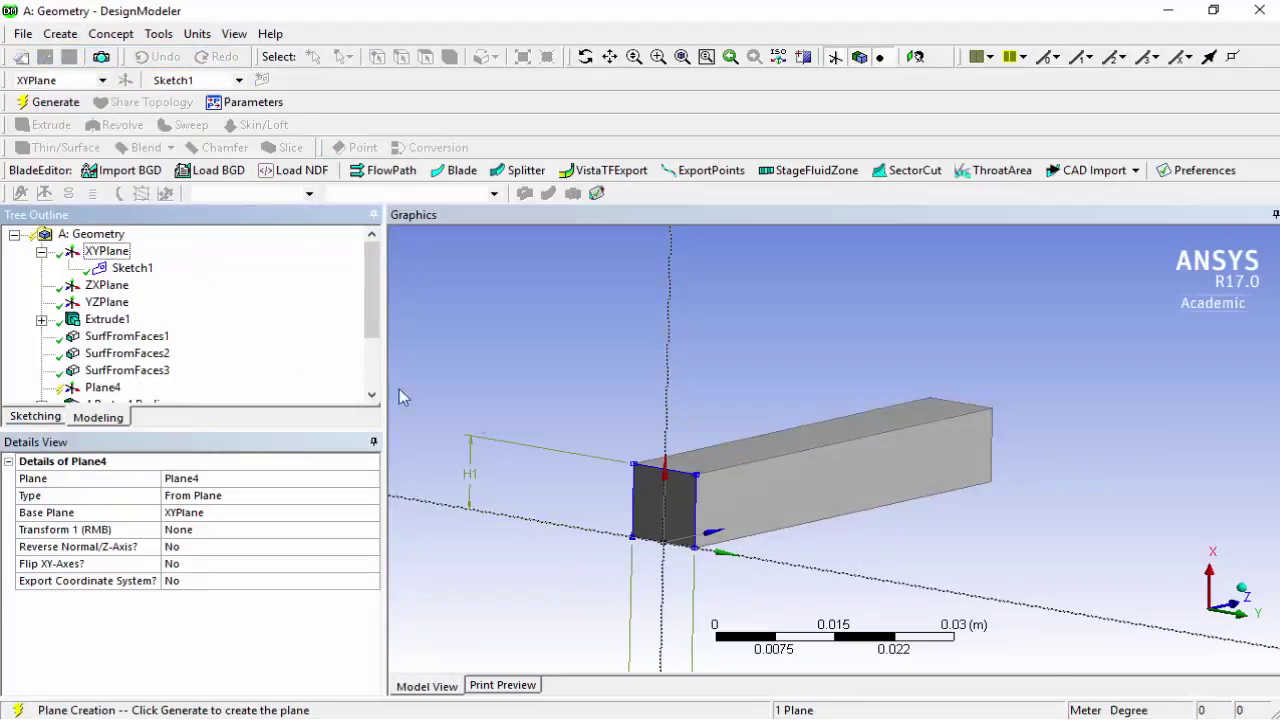
{"action": "middle_click_drag", "start_coordinate": [585, 558], "coordinate": [539, 567]}
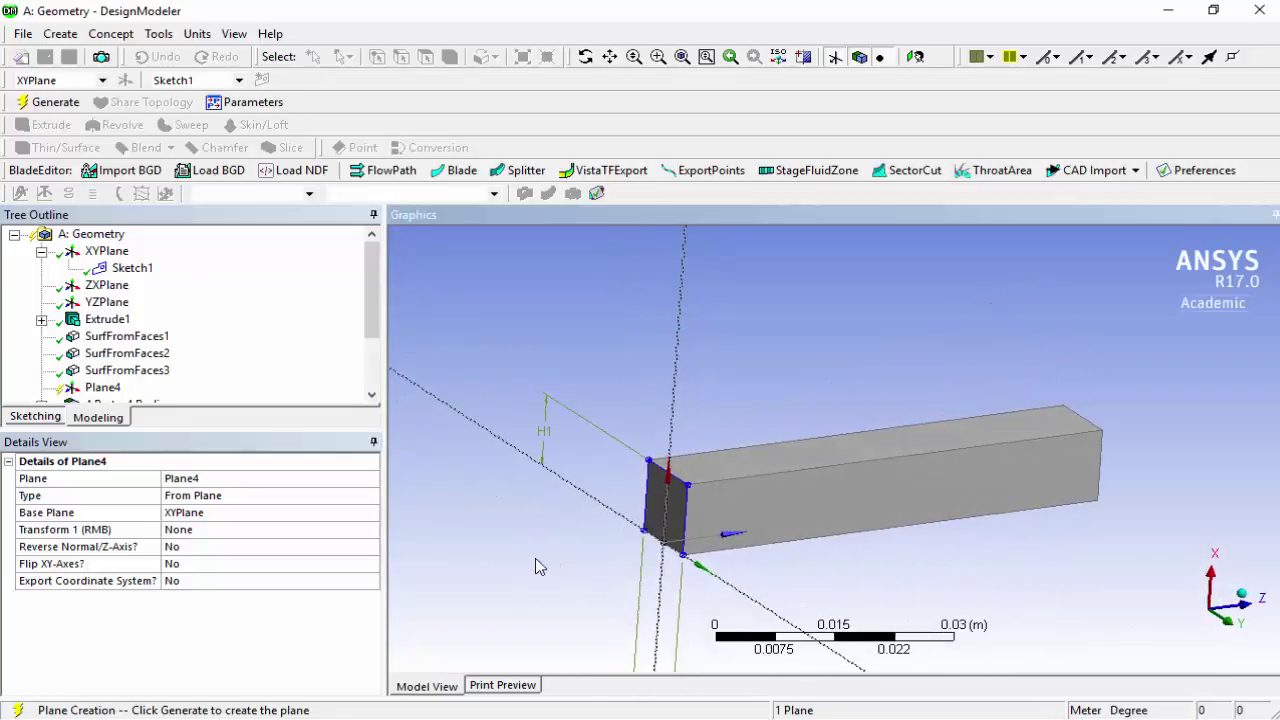
{"action": "left_click", "coordinate": [209, 530]}
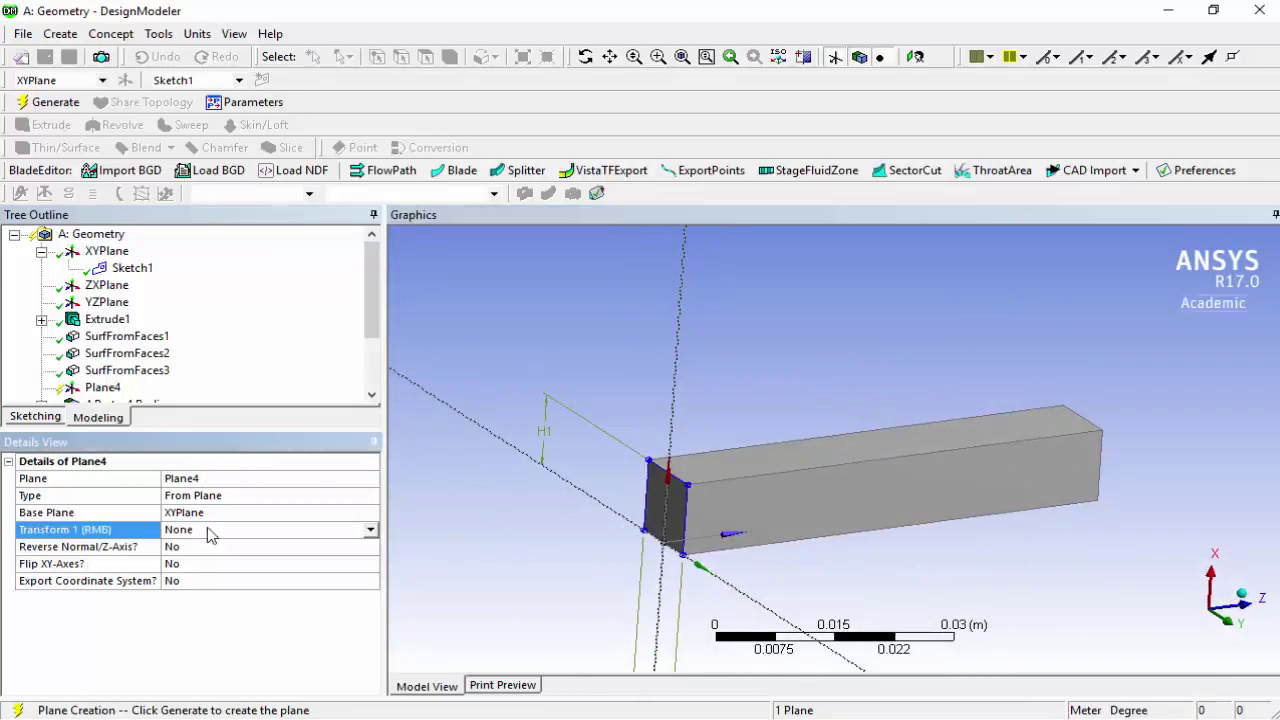
{"action": "left_click", "coordinate": [371, 531]}
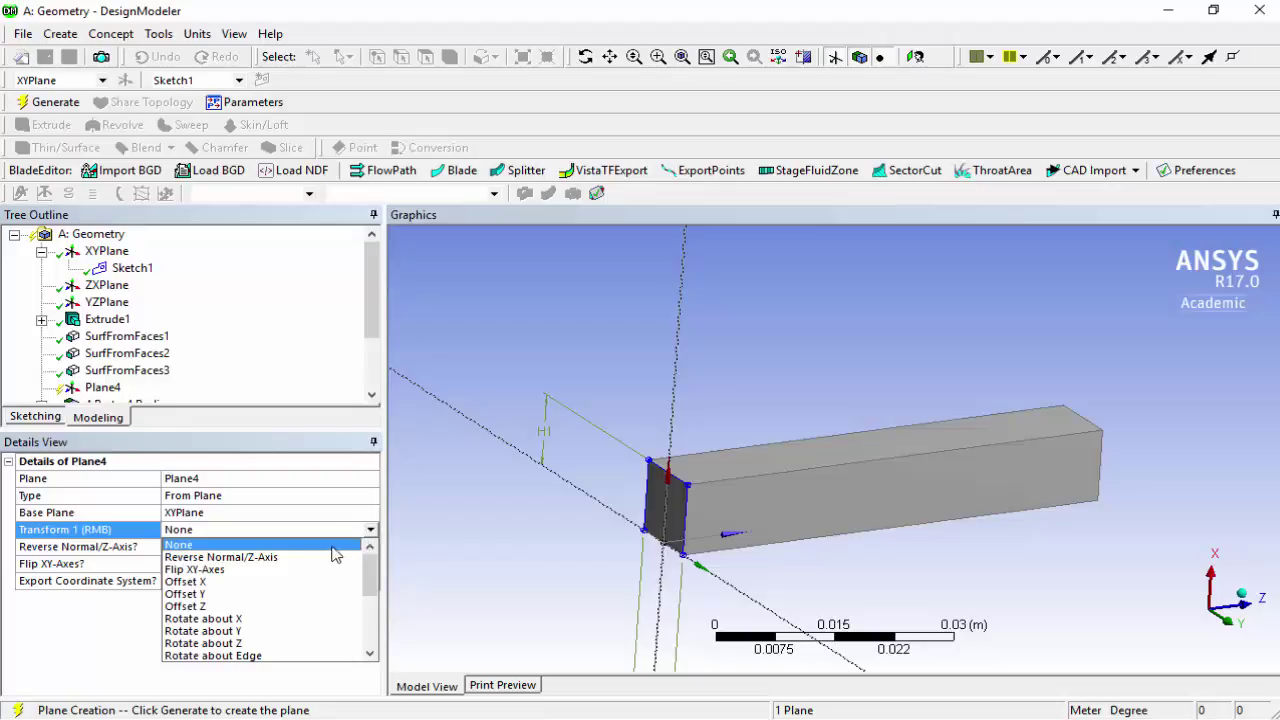
{"action": "left_click", "coordinate": [272, 607]}
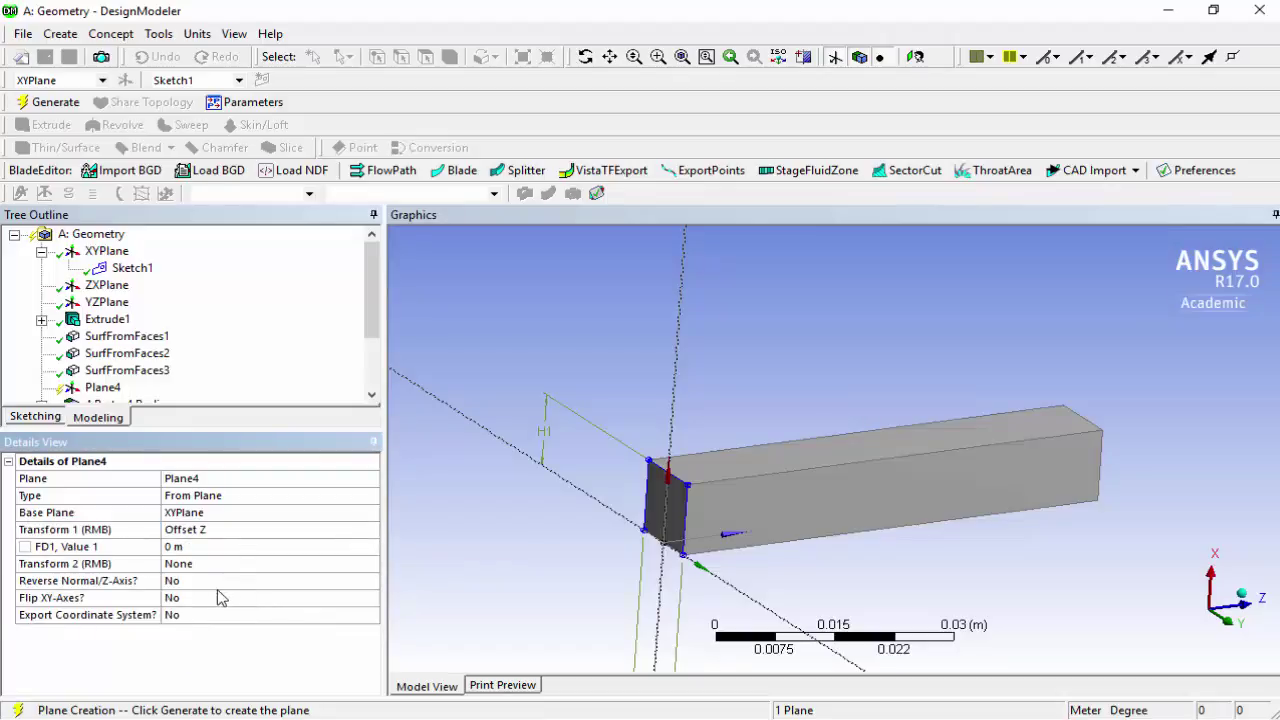
{"action": "left_click", "coordinate": [213, 547]}
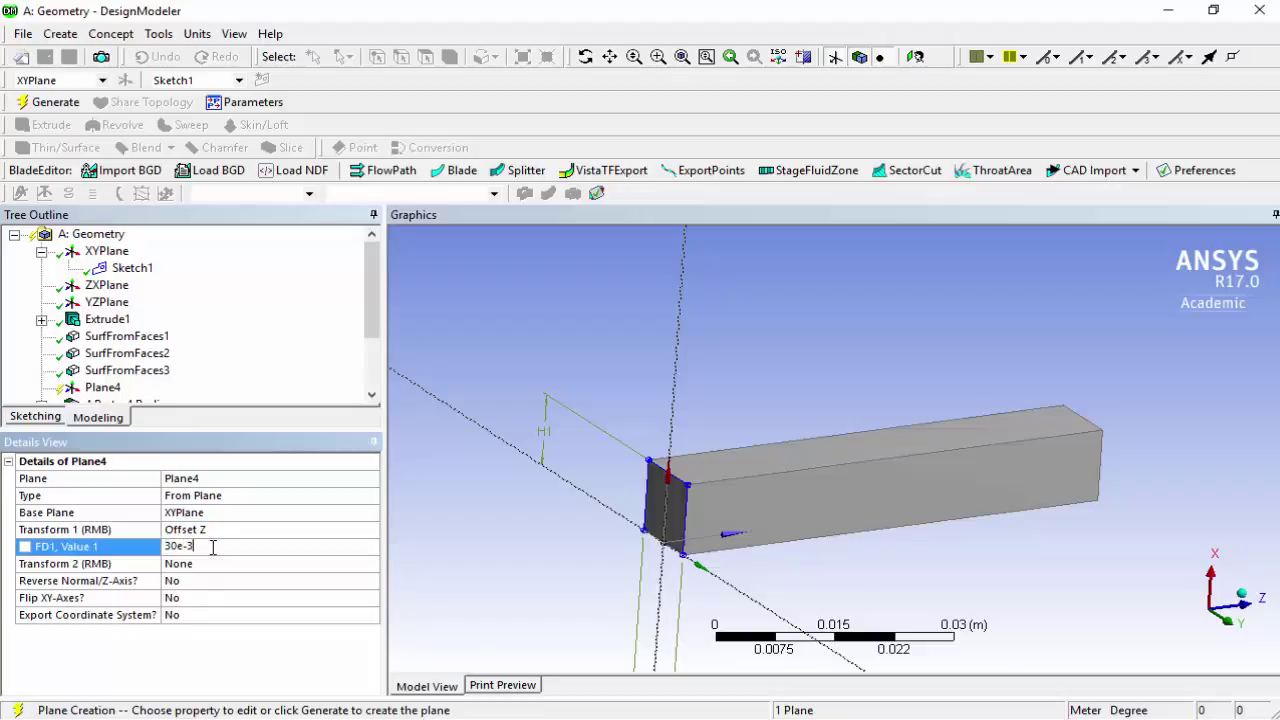
{"action": "key", "text": "Return"}
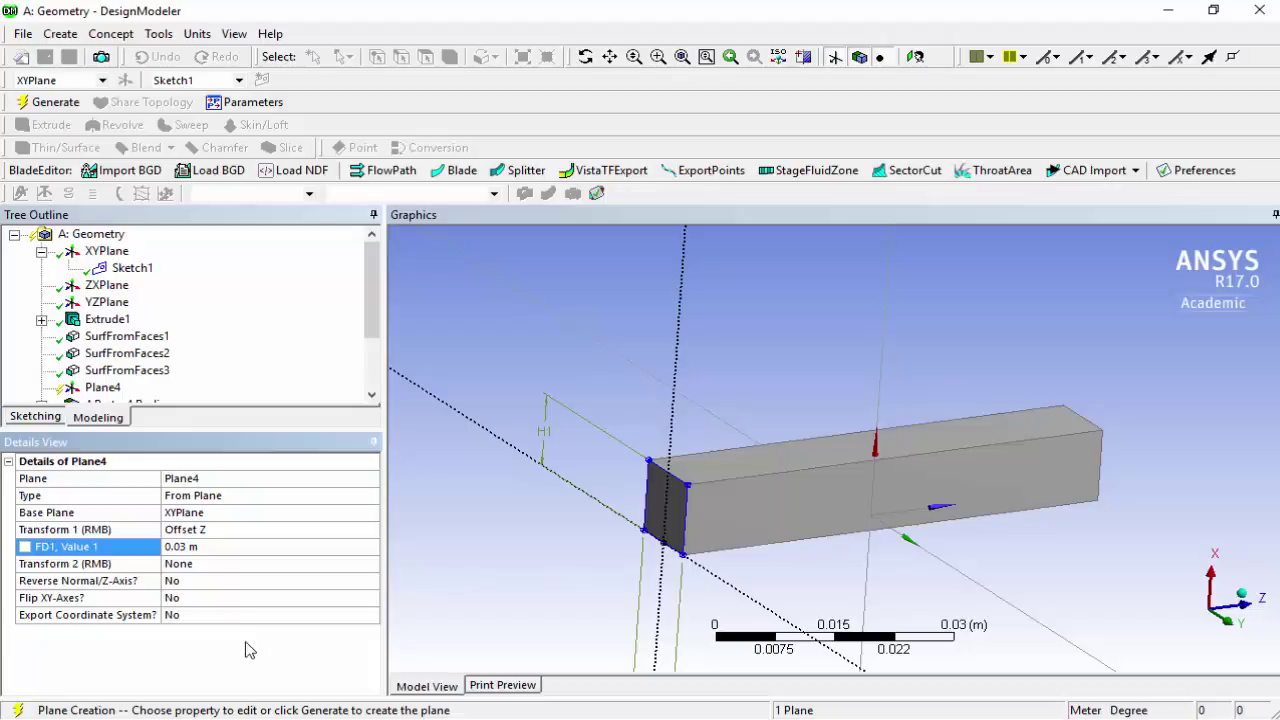
{"action": "scroll", "coordinate": [365, 322], "scroll_direction": "down", "scroll_amount": 1}
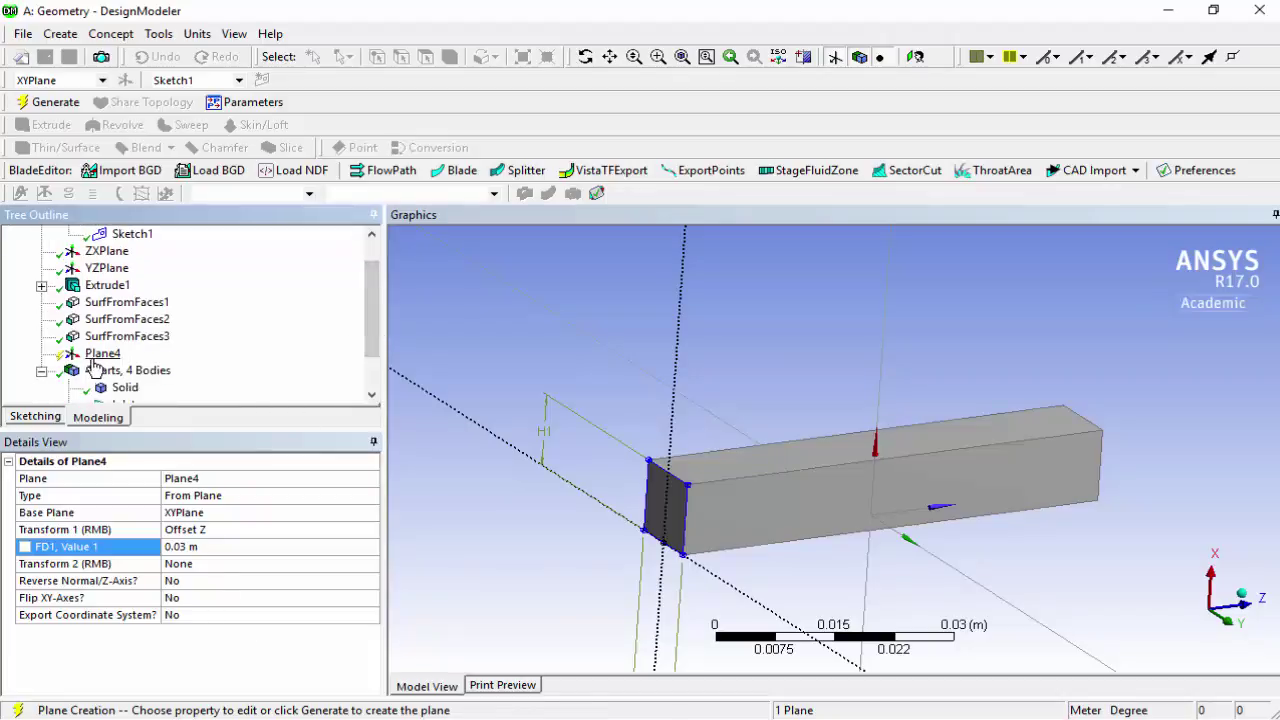
{"action": "left_click", "coordinate": [52, 103]}
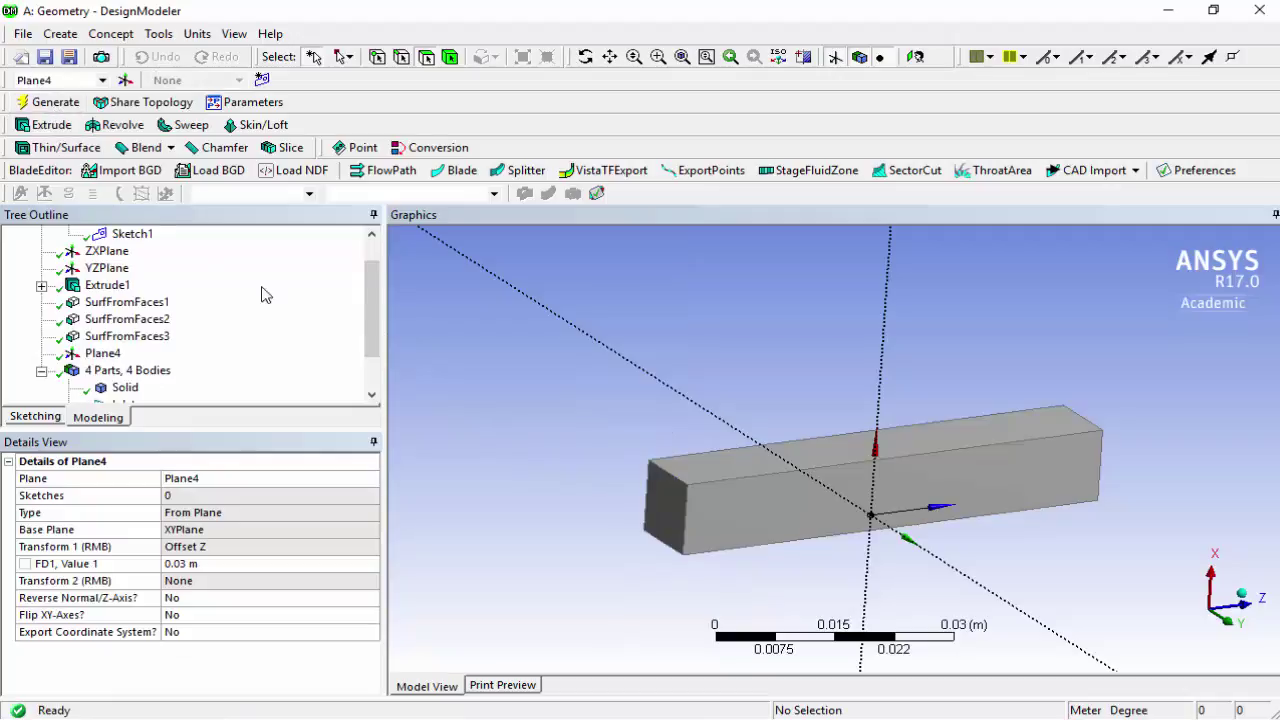
Sketch a rectangle about 0.006 by 0.026 m on Plane4, with one long edge on the plane's Y axis and extending past both channel sides.
{"action": "mouse_move", "coordinate": [366, 312]}
{"action": "left_mouse_down"}
{"action": "mouse_move", "coordinate": [386, 276]}
{"action": "mouse_move", "coordinate": [385, 342]}
{"action": "mouse_move", "coordinate": [384, 298]}
{"action": "mouse_move", "coordinate": [387, 308]}
{"action": "left_mouse_up"}
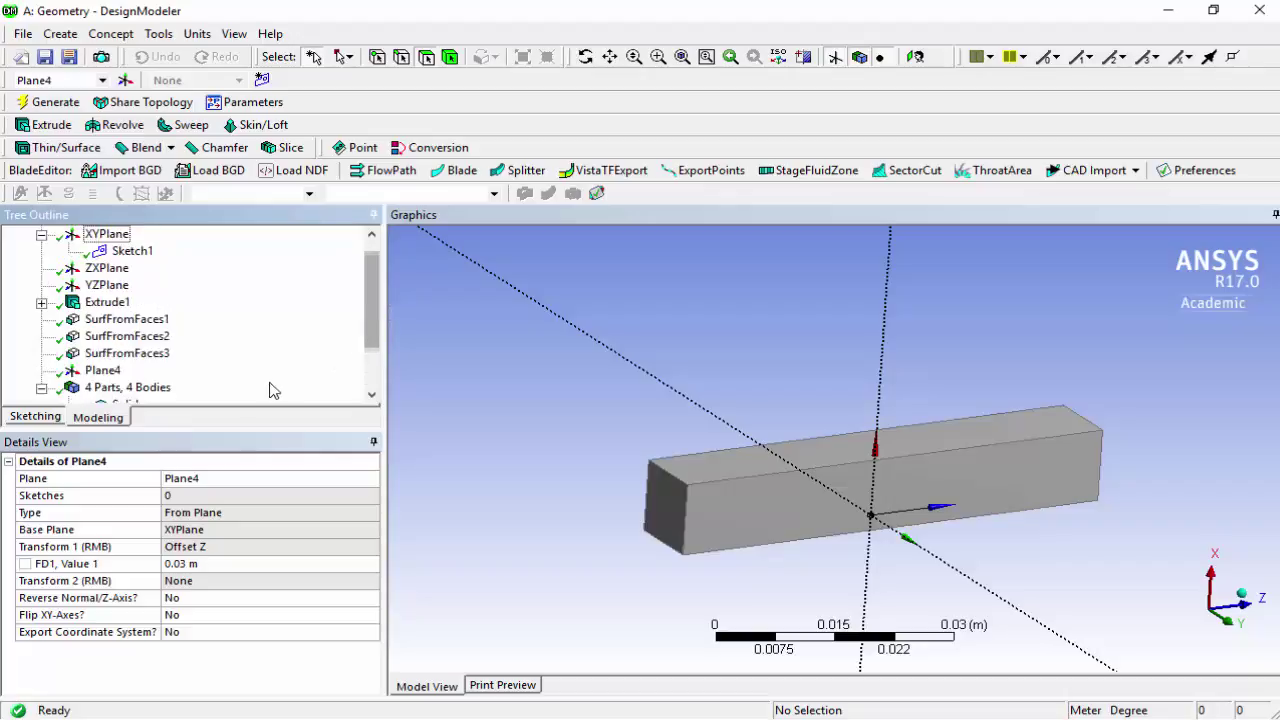
{"action": "left_click", "coordinate": [112, 373]}
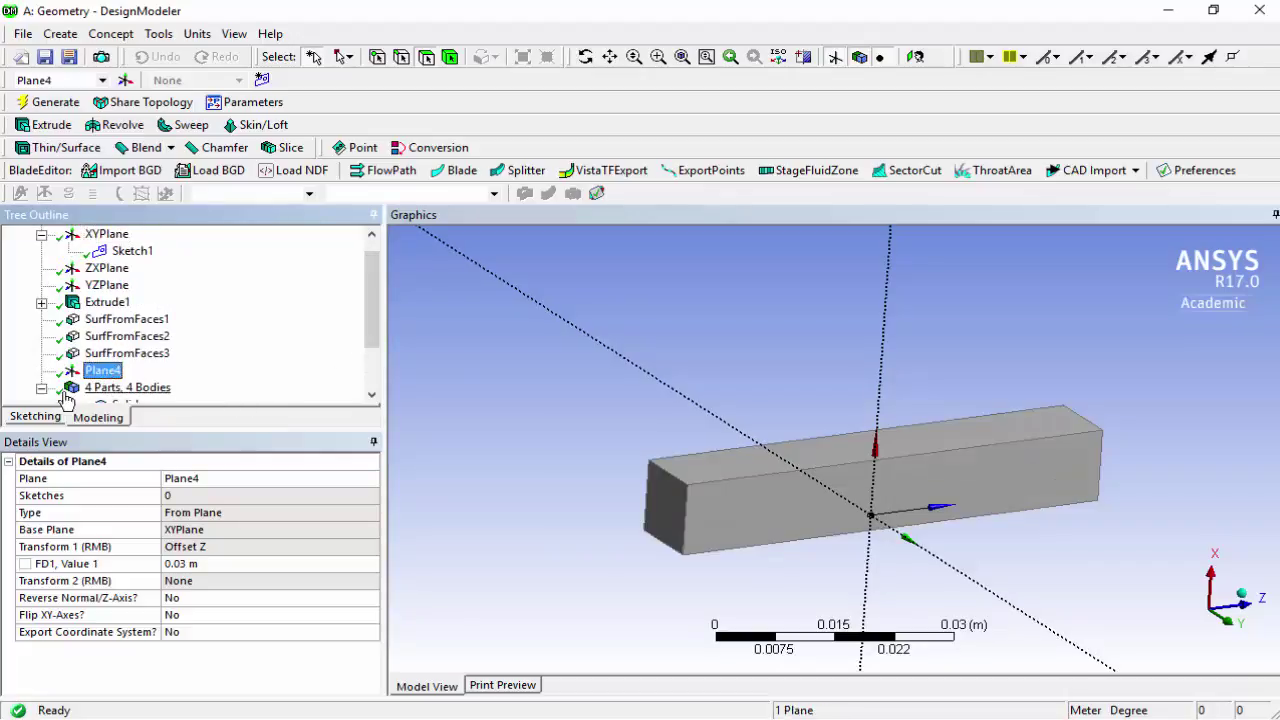
{"action": "left_click", "coordinate": [37, 417]}
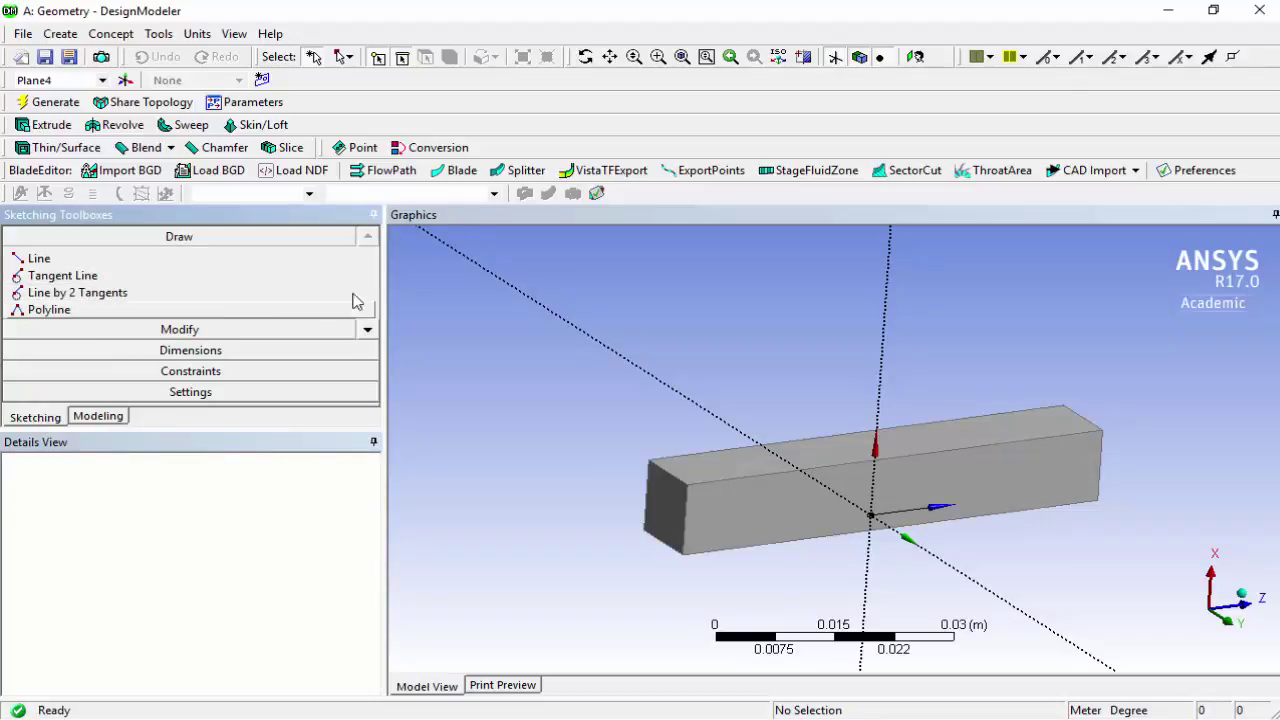
{"action": "left_click", "coordinate": [368, 330]}
{"action": "left_click", "coordinate": [368, 330]}
{"action": "left_click", "coordinate": [368, 330]}
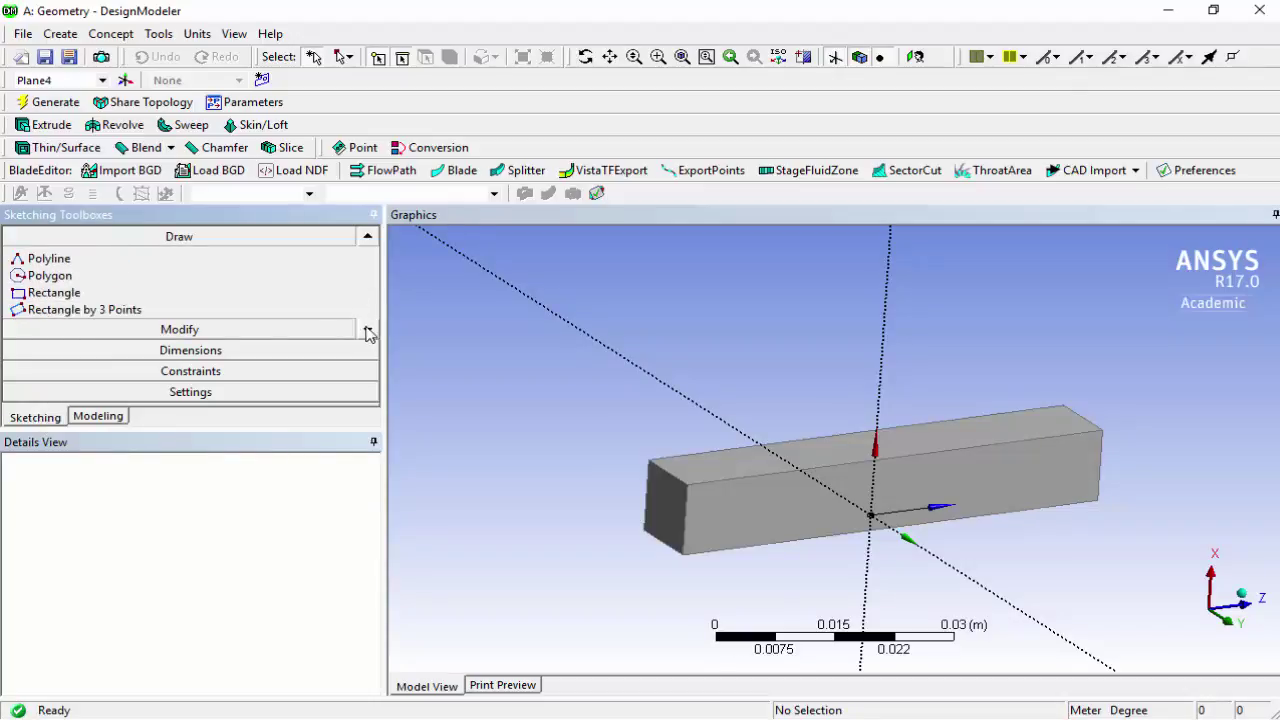
{"action": "left_click", "coordinate": [43, 293]}
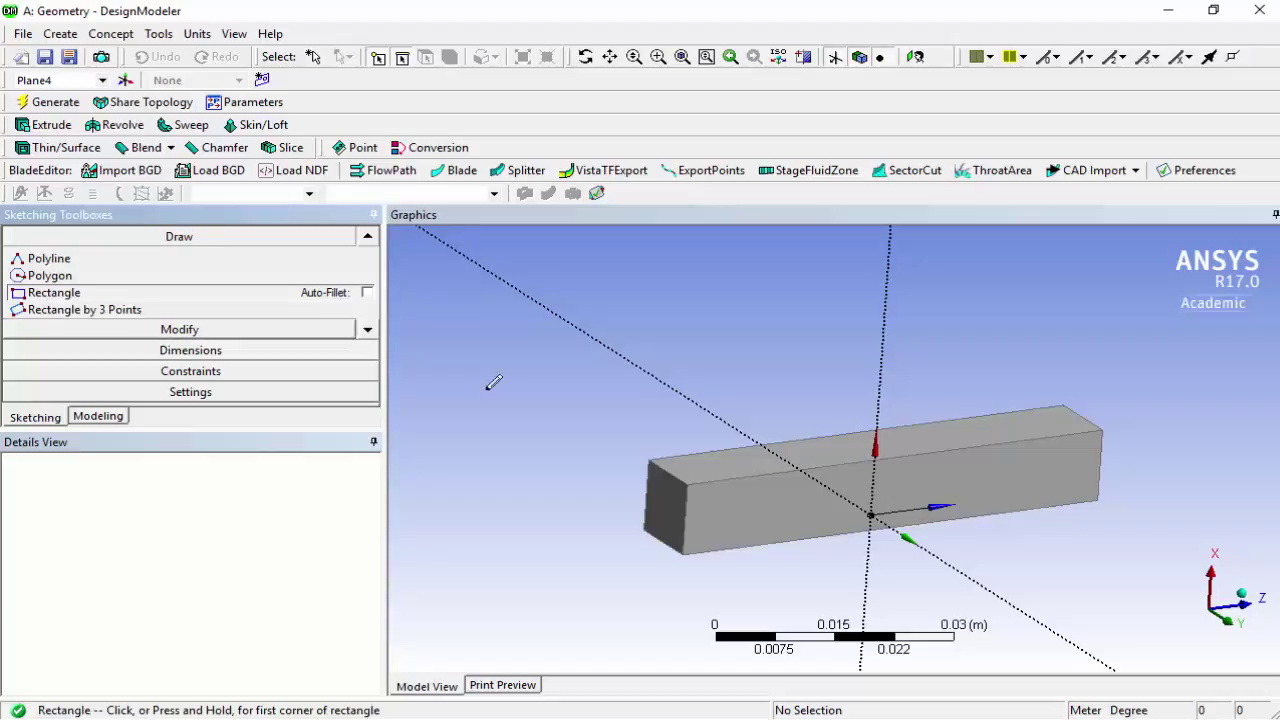
{"action": "left_click", "coordinate": [840, 490]}
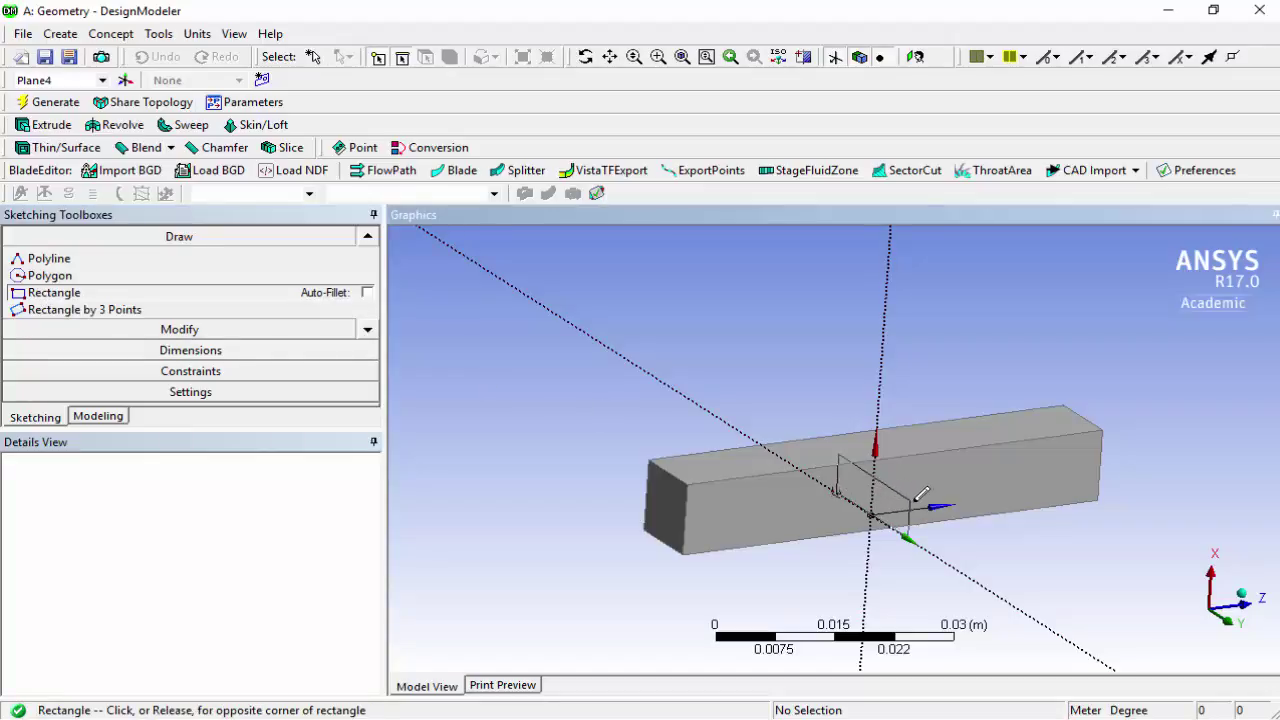
{"action": "left_click", "coordinate": [948, 506]}
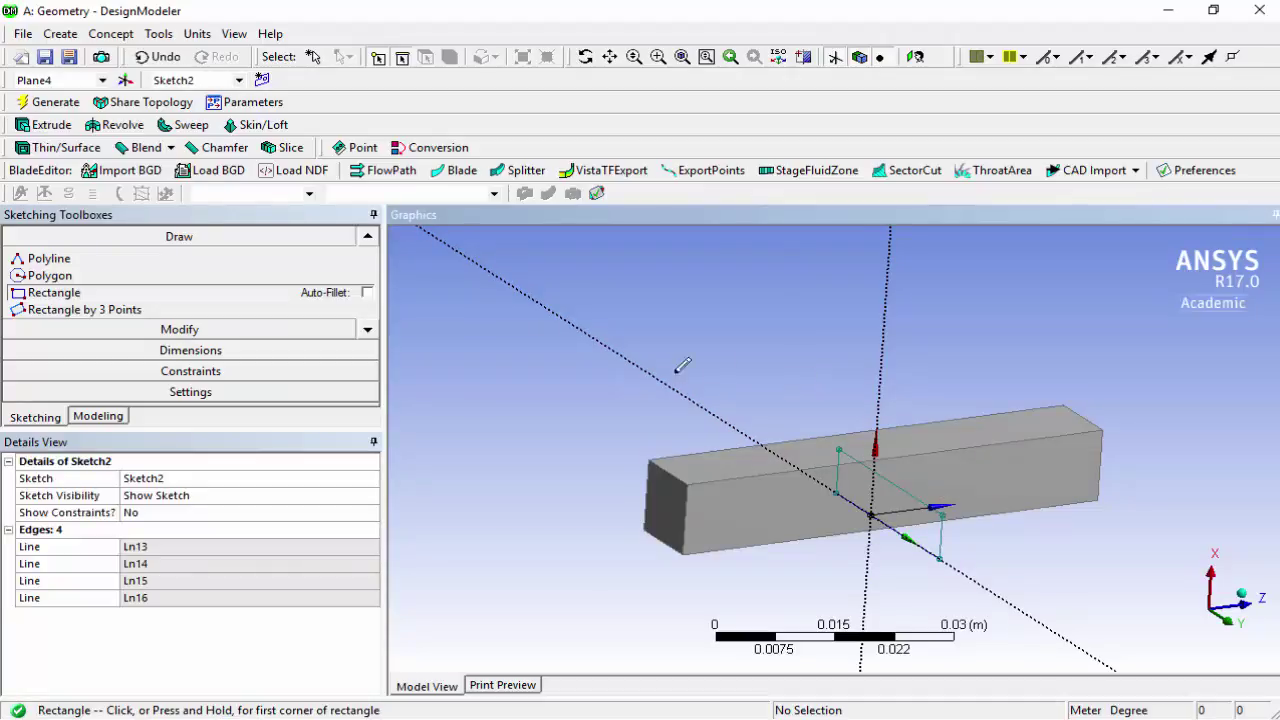
Add a horizontal dimension between the rectangle's two long edges.
{"action": "left_click", "coordinate": [183, 349]}
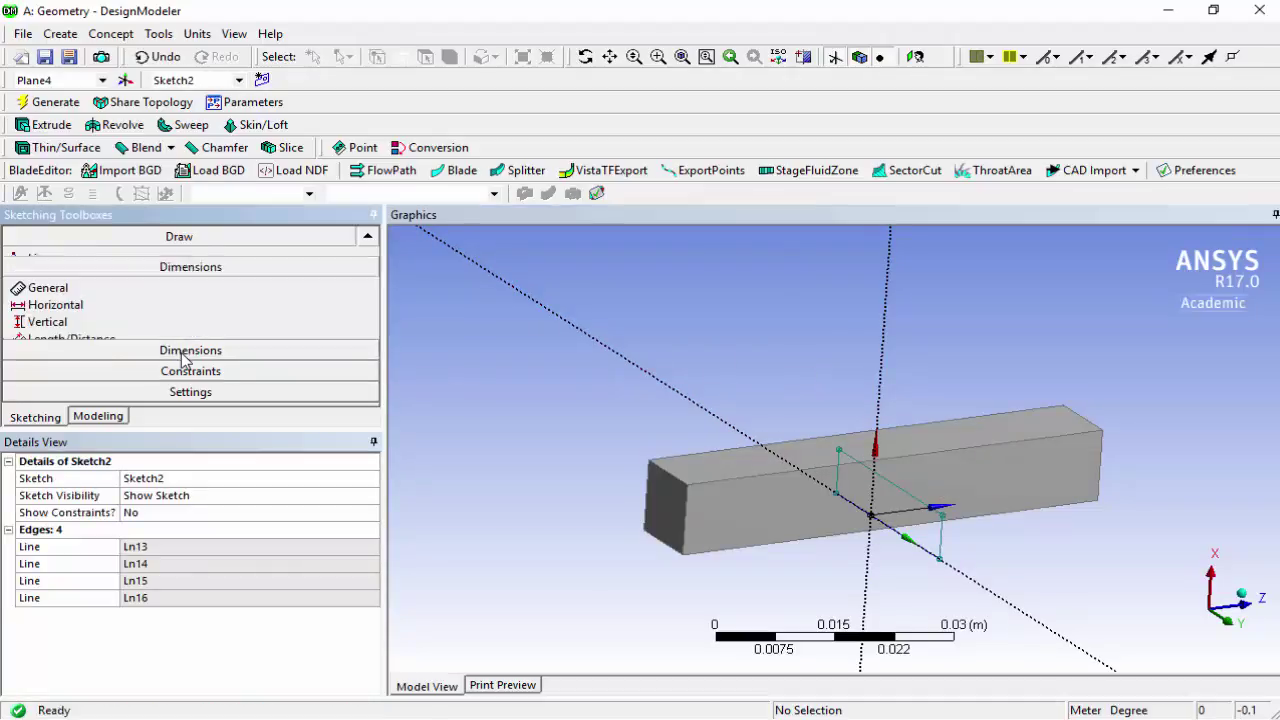
{"action": "left_click", "coordinate": [70, 317]}
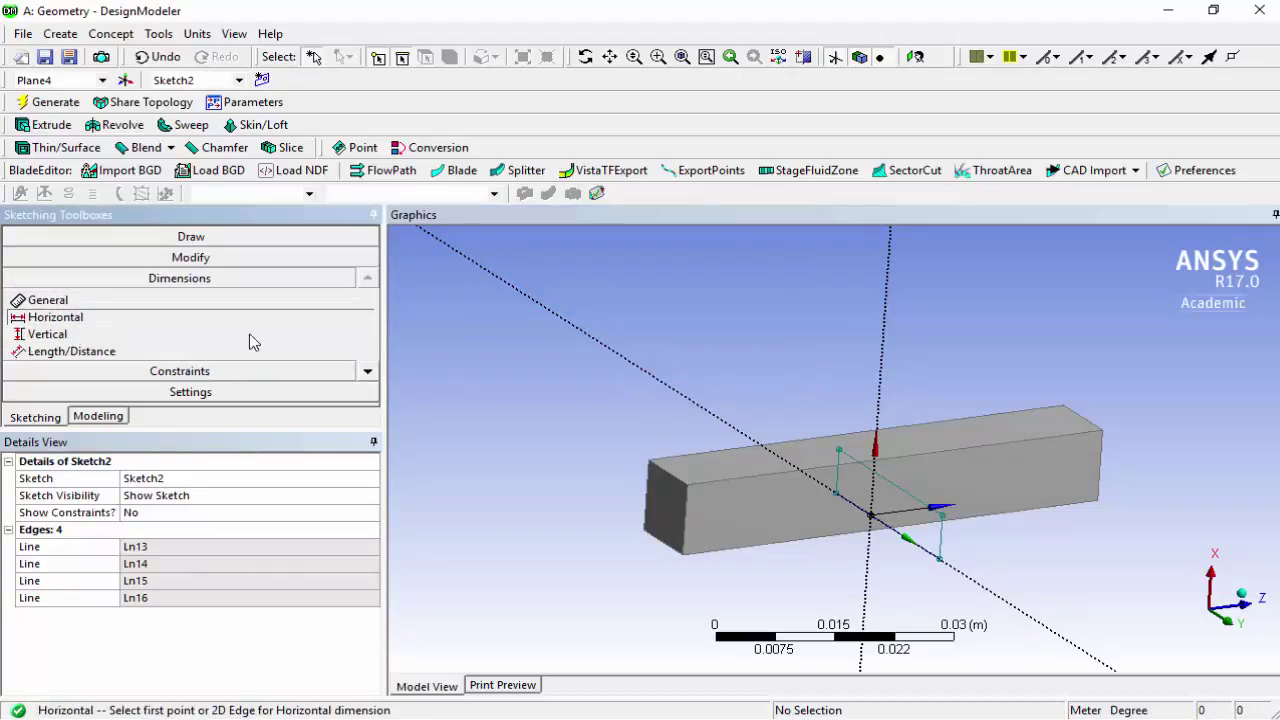
{"action": "left_click", "coordinate": [876, 514]}
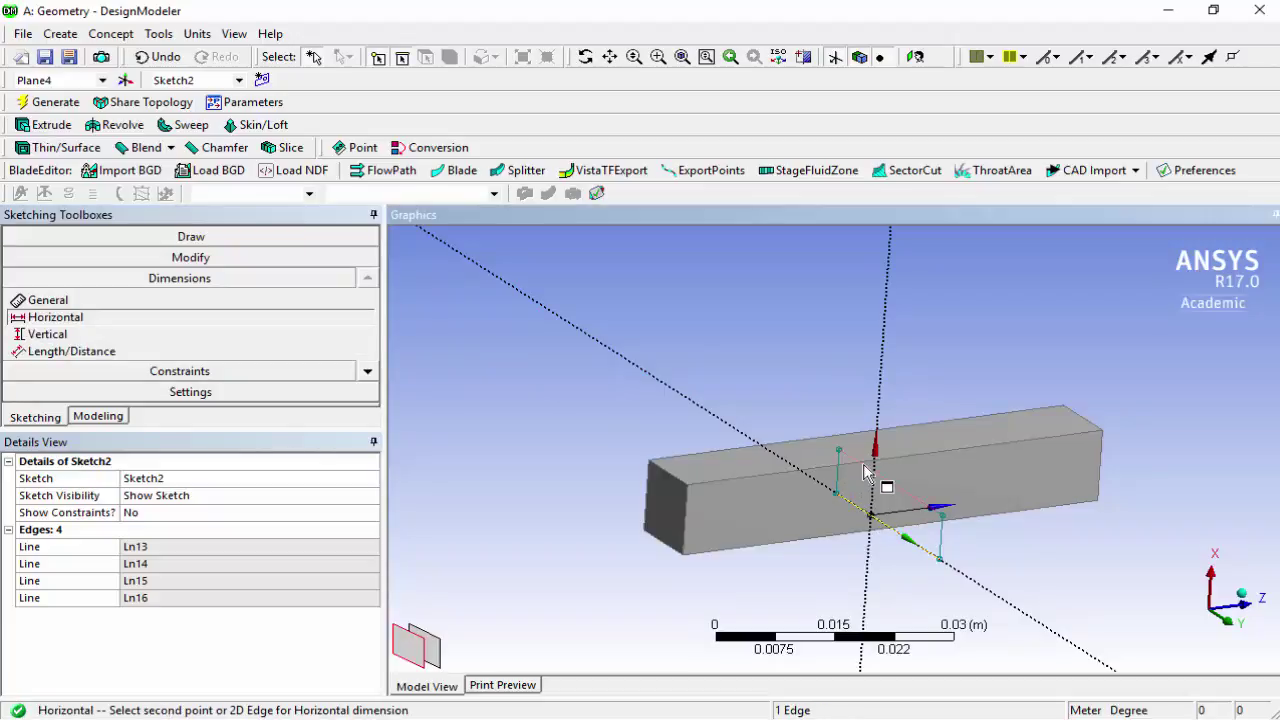
{"action": "left_click", "coordinate": [871, 482]}
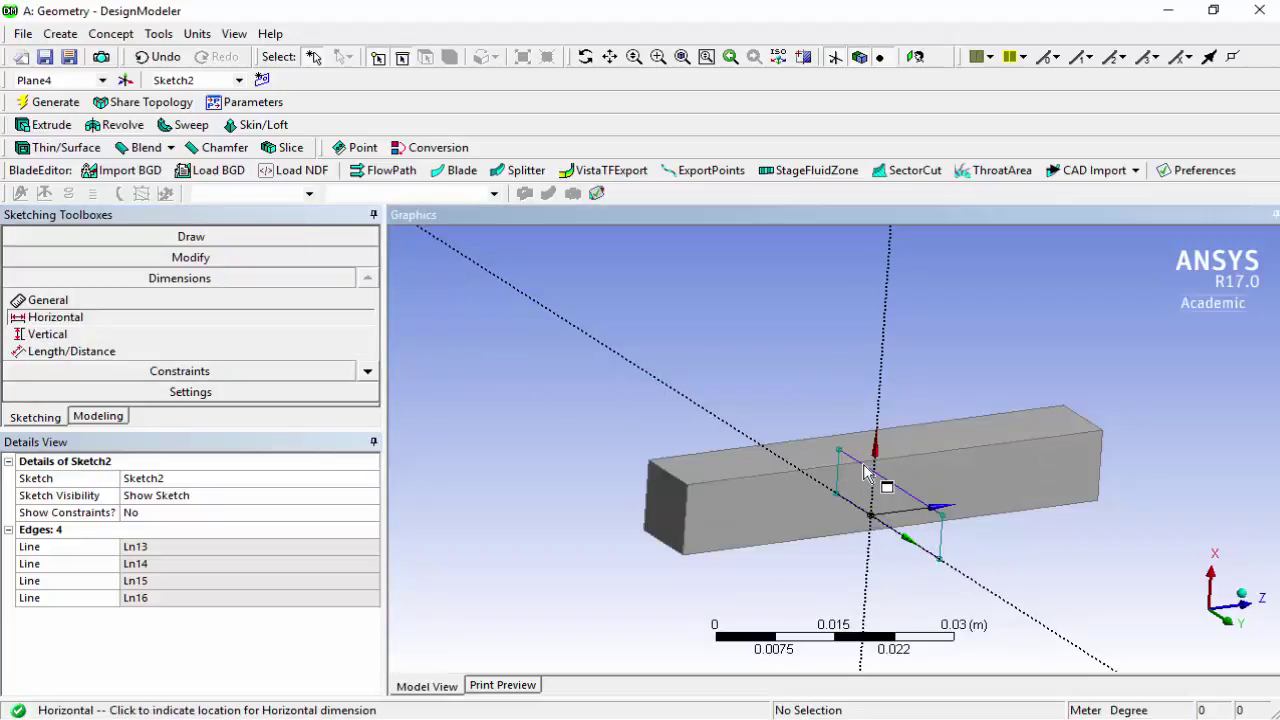
{"action": "left_click", "coordinate": [784, 374]}
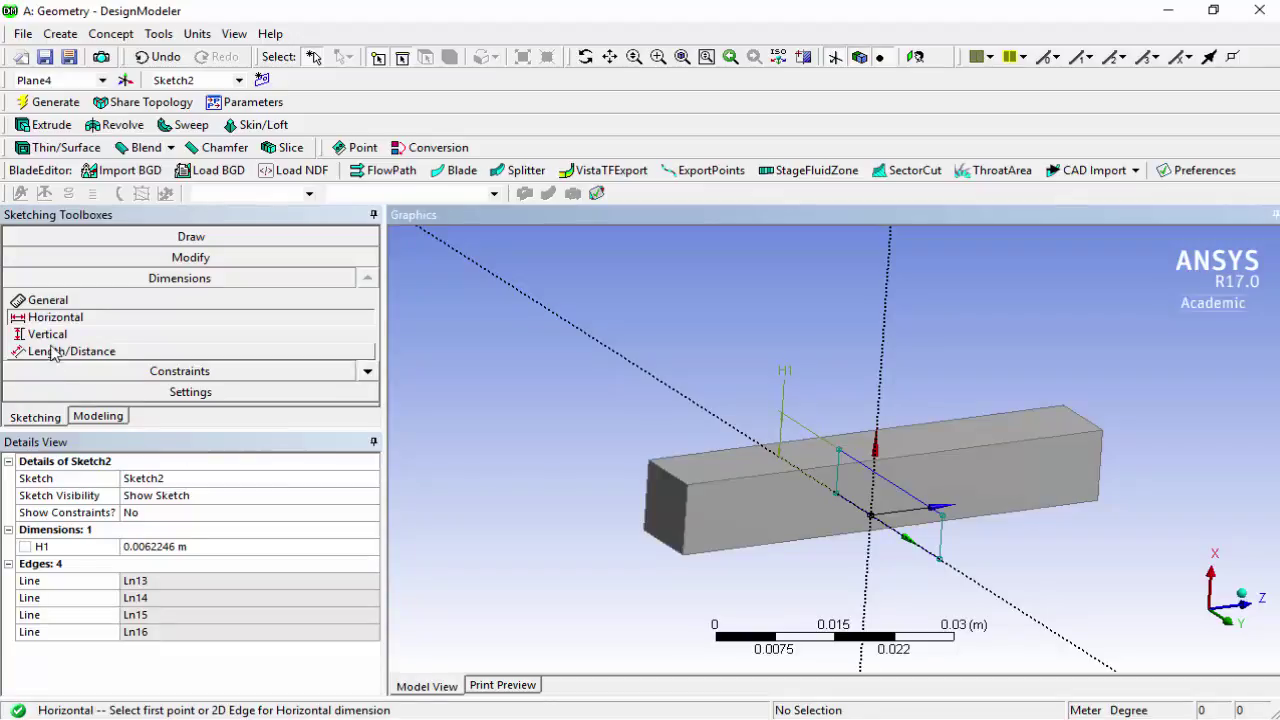
Add vertical dimensions between the rectangle's two short edges and from one short edge to the plane's X axis.
{"action": "left_click", "coordinate": [90, 336]}
{"action": "left_click", "coordinate": [840, 472]}
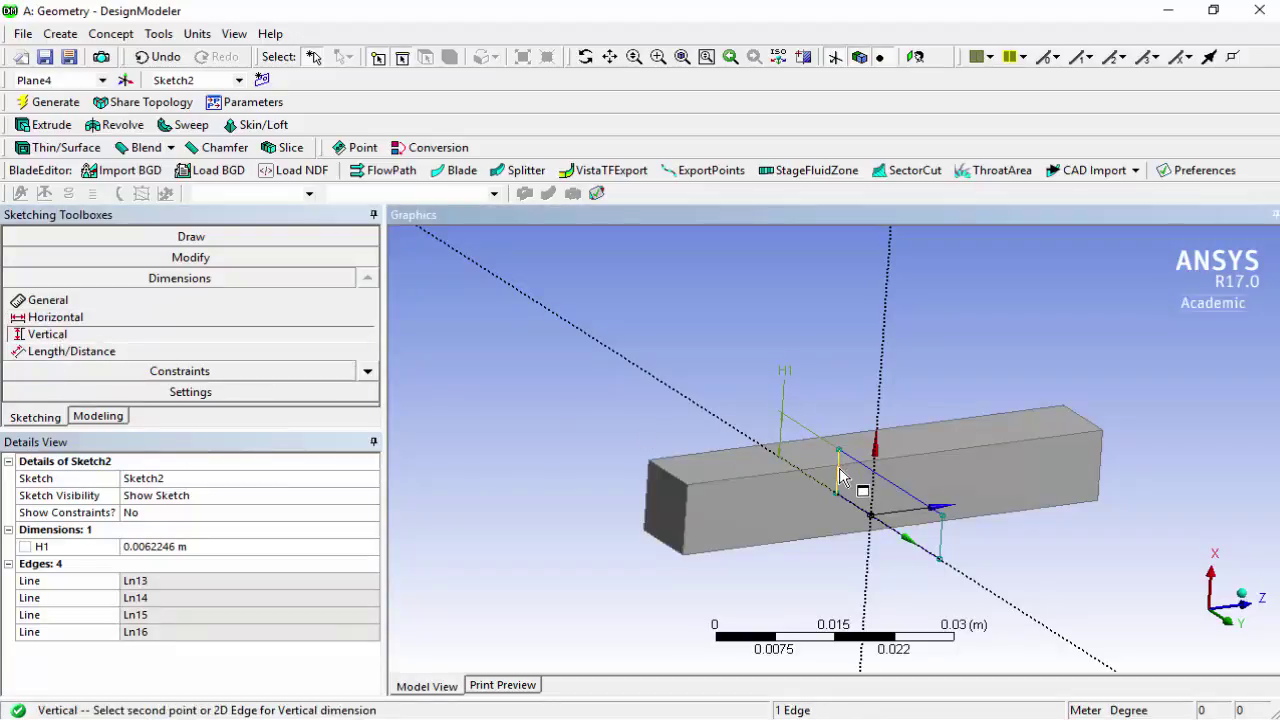
{"action": "left_click", "coordinate": [945, 545]}
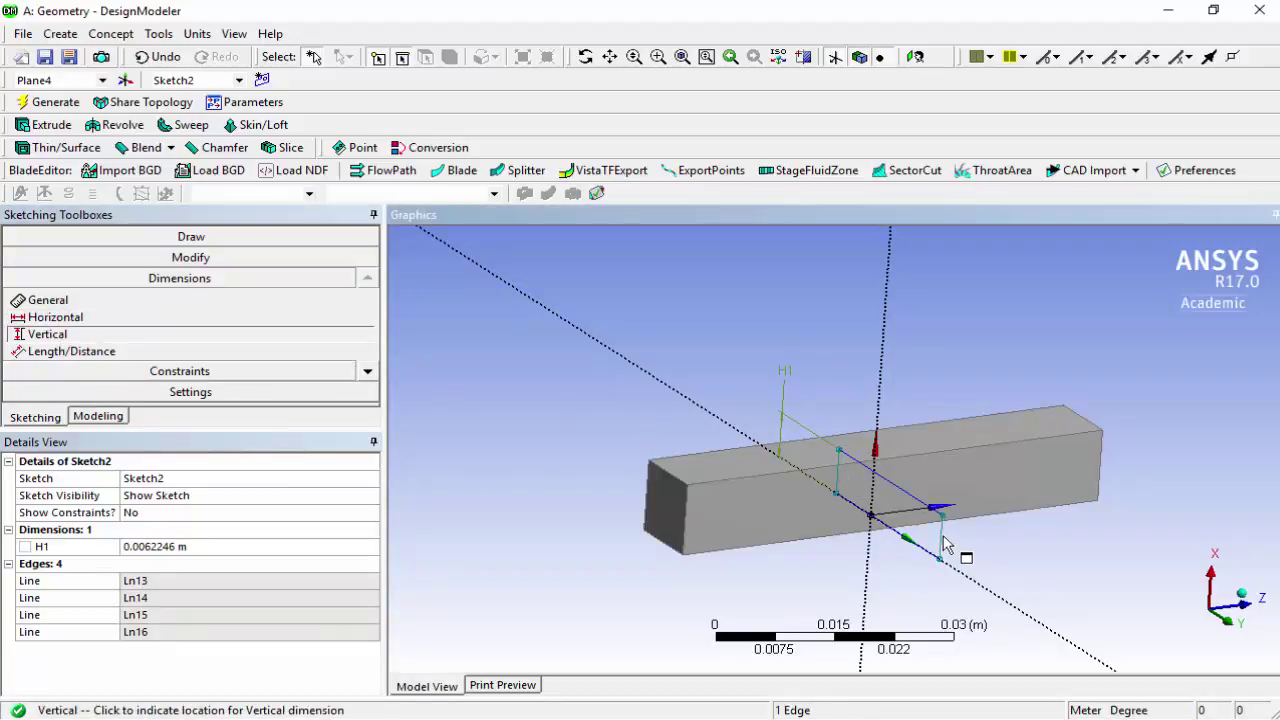
{"action": "left_click", "coordinate": [805, 556]}
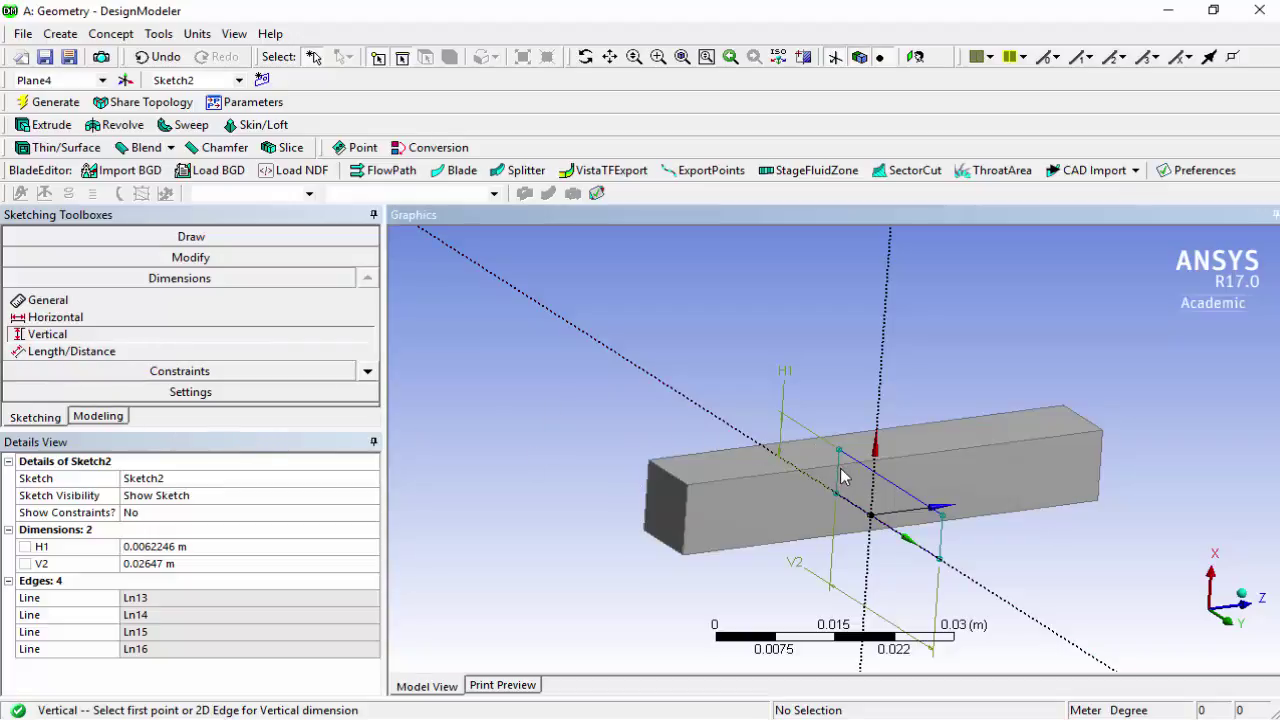
{"action": "left_click", "coordinate": [857, 503]}
{"action": "left_click", "coordinate": [880, 478]}
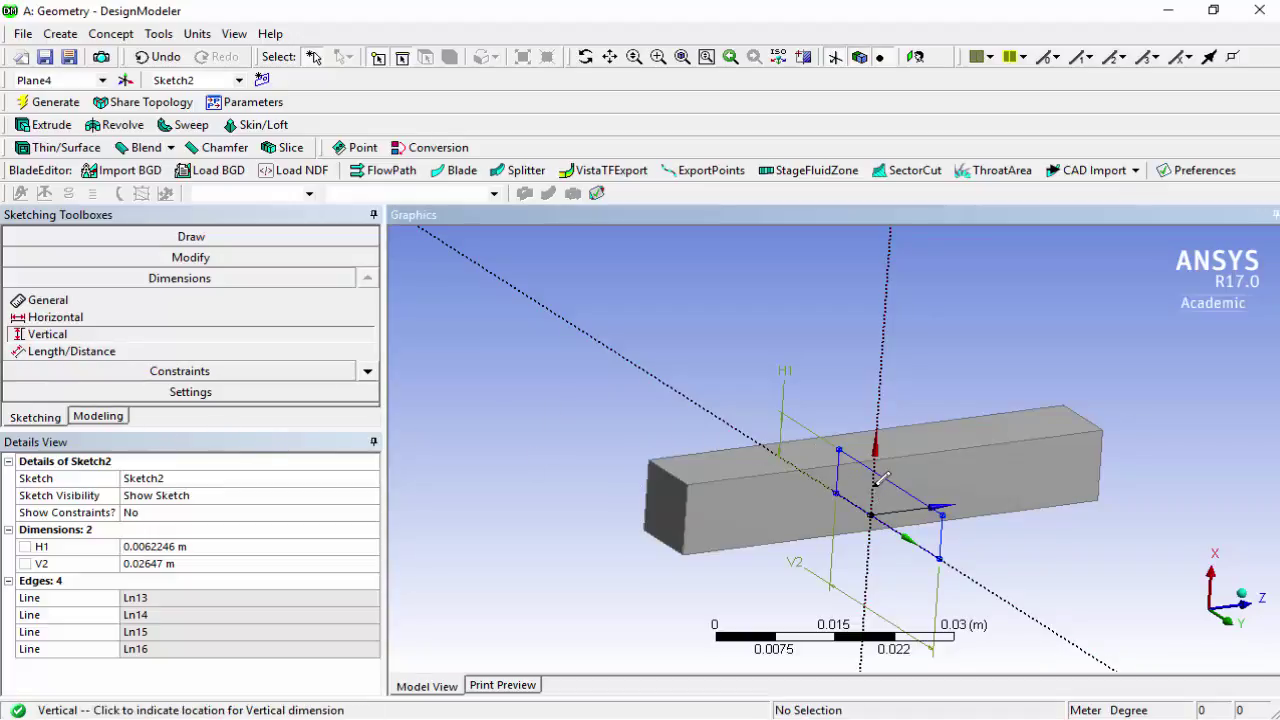
{"action": "left_click", "coordinate": [855, 537]}
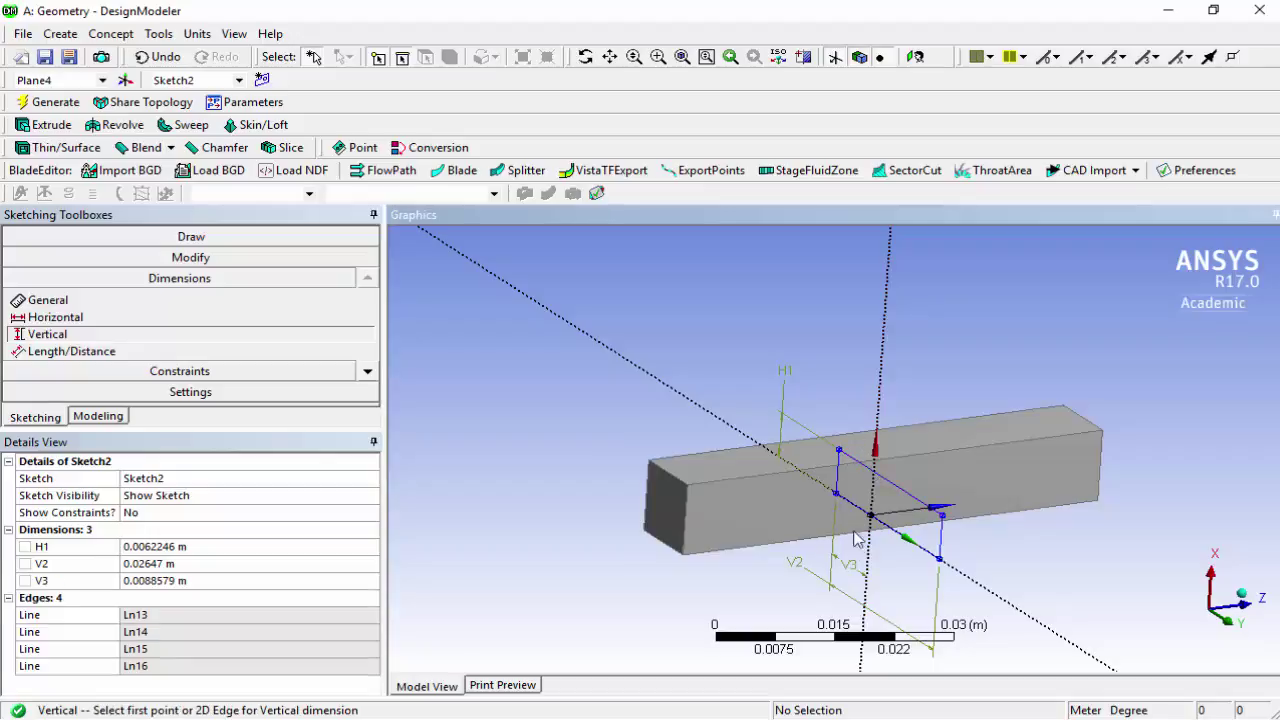
Set the horizontal dimension H1 of the rectangle on Plane4 to 0.005 m.
{"action": "left_click", "coordinate": [150, 546]}
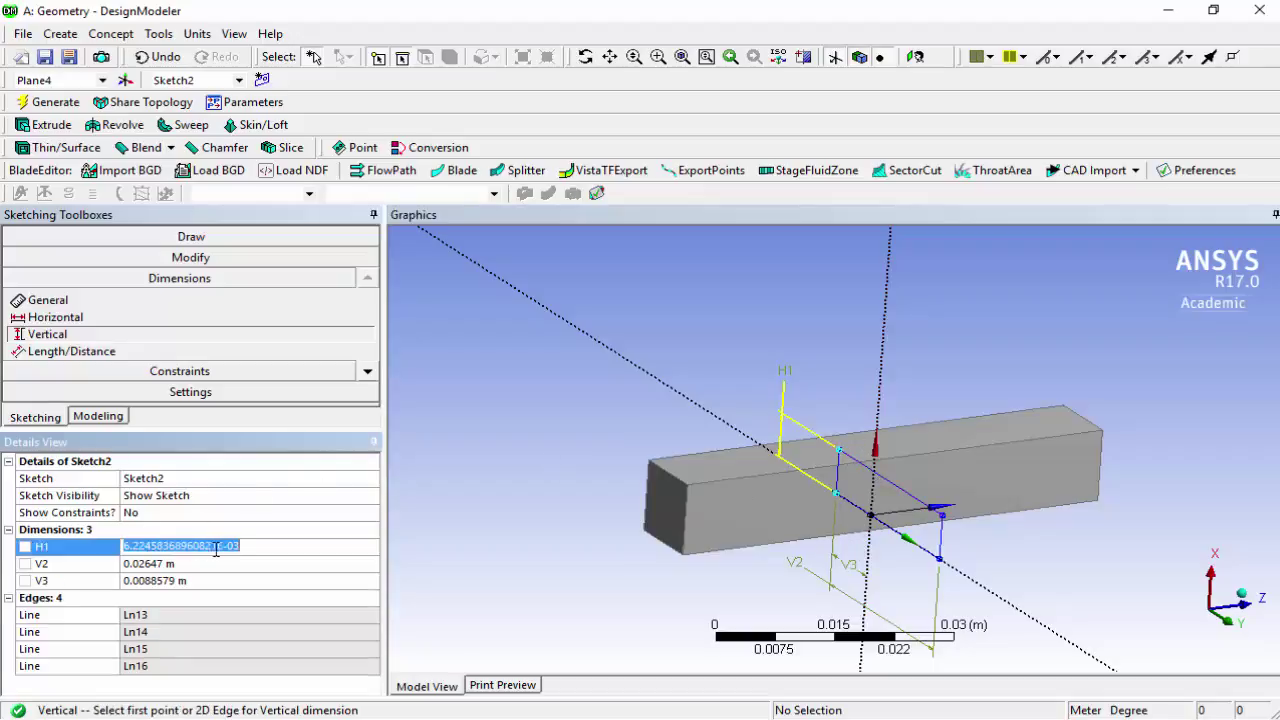
{"action": "type", "text": "6e-3"}
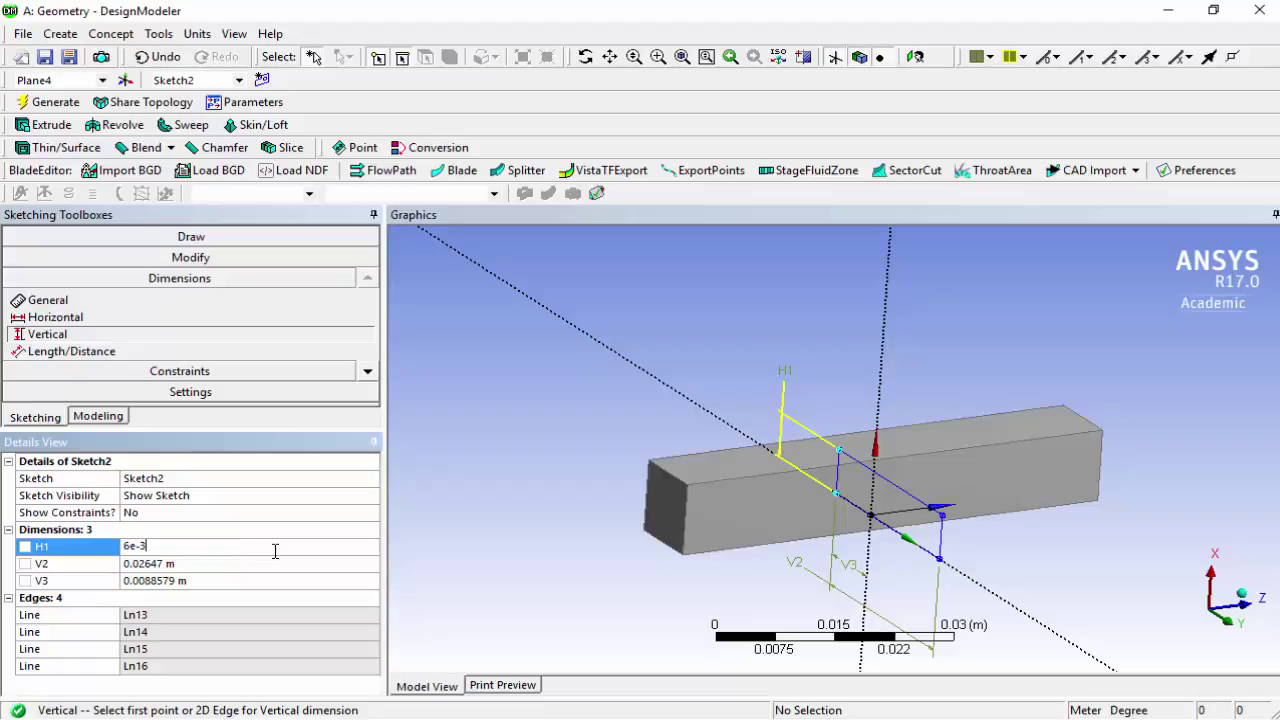
{"action": "key", "text": "Return"}
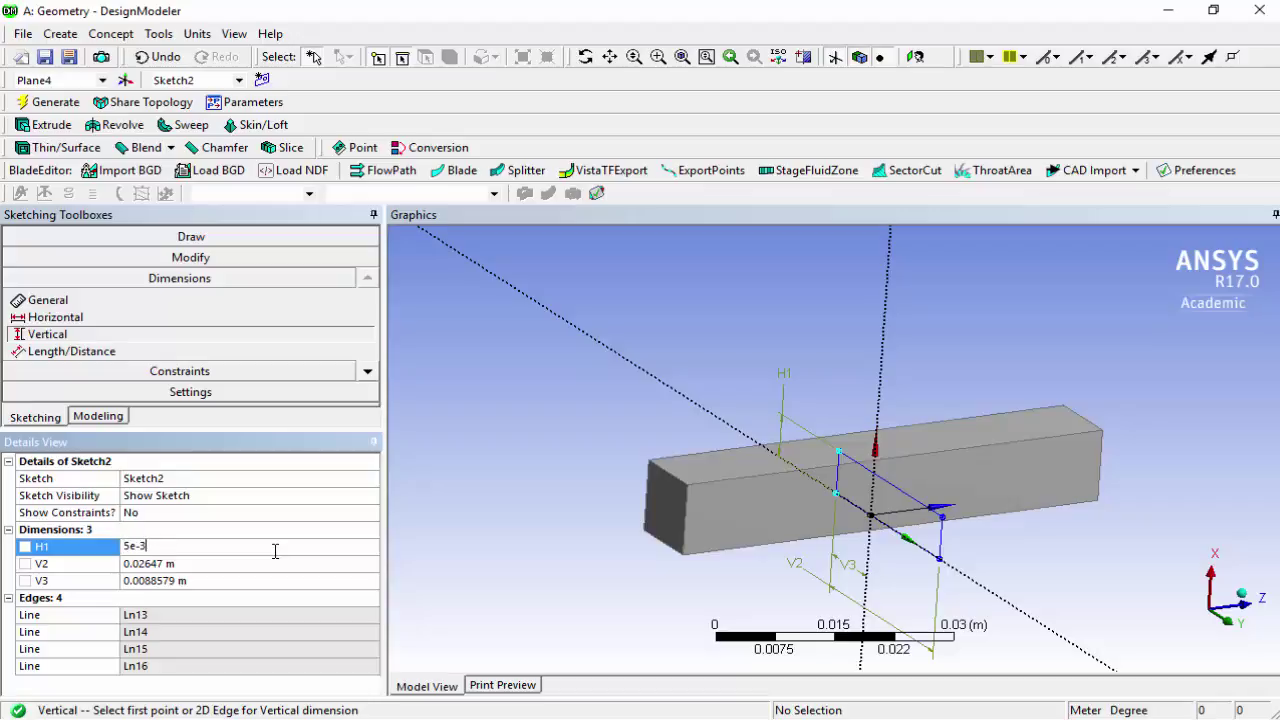
{"action": "key", "text": "Return"}
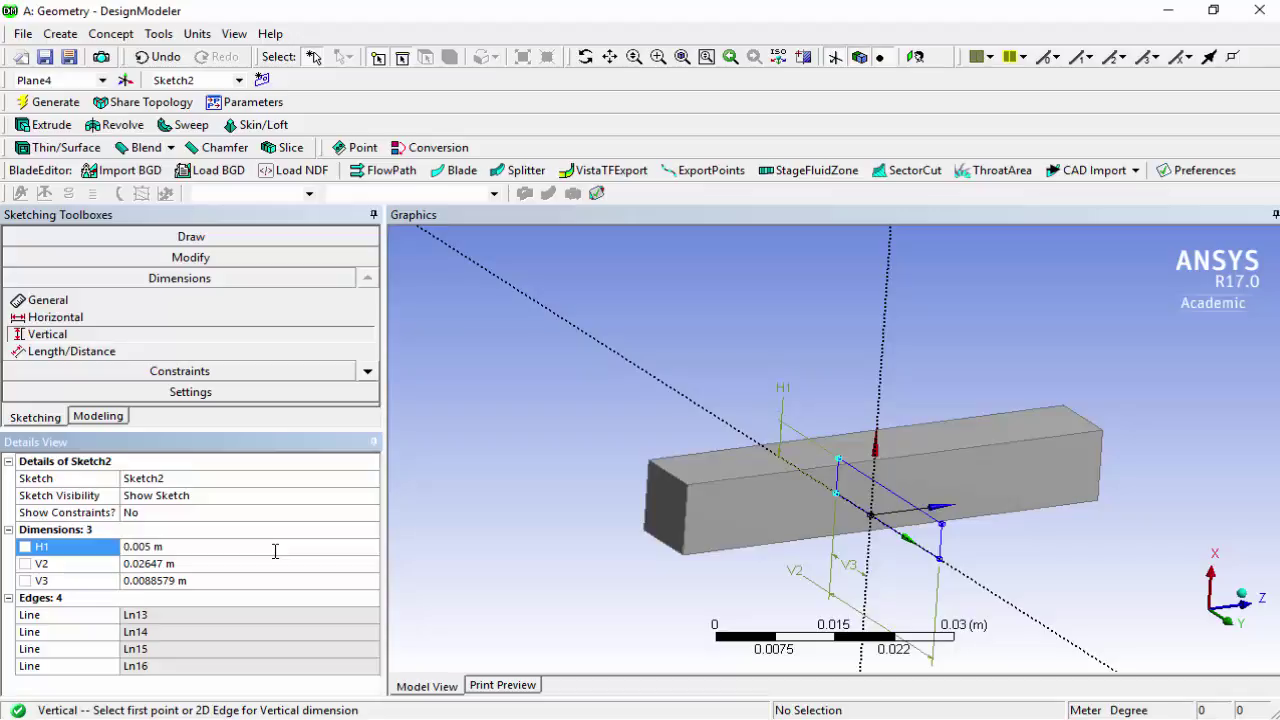
Set the rectangle's vertical dimension V2 to 0.006 m and its offset from the plane's X axis, V3, to 0.003 m.
{"action": "left_click", "coordinate": [238, 563]}
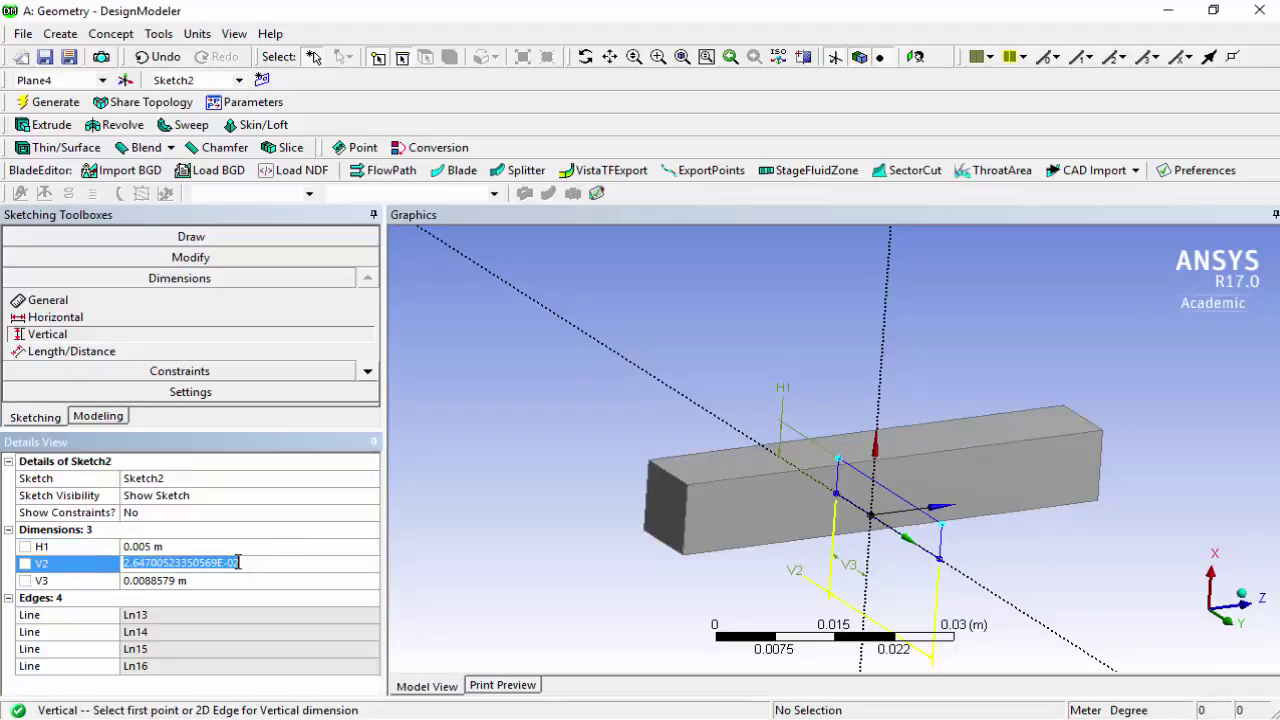
{"action": "type", "text": "6e-3"}
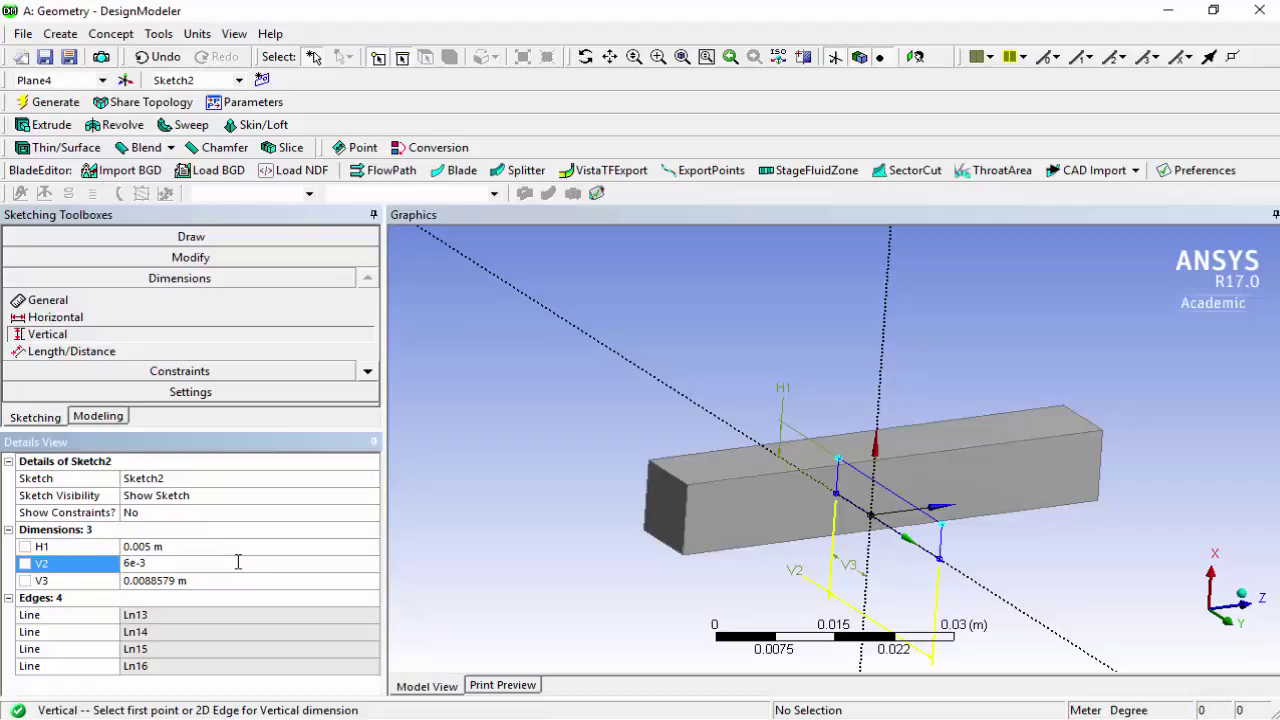
{"action": "key", "text": "Return"}
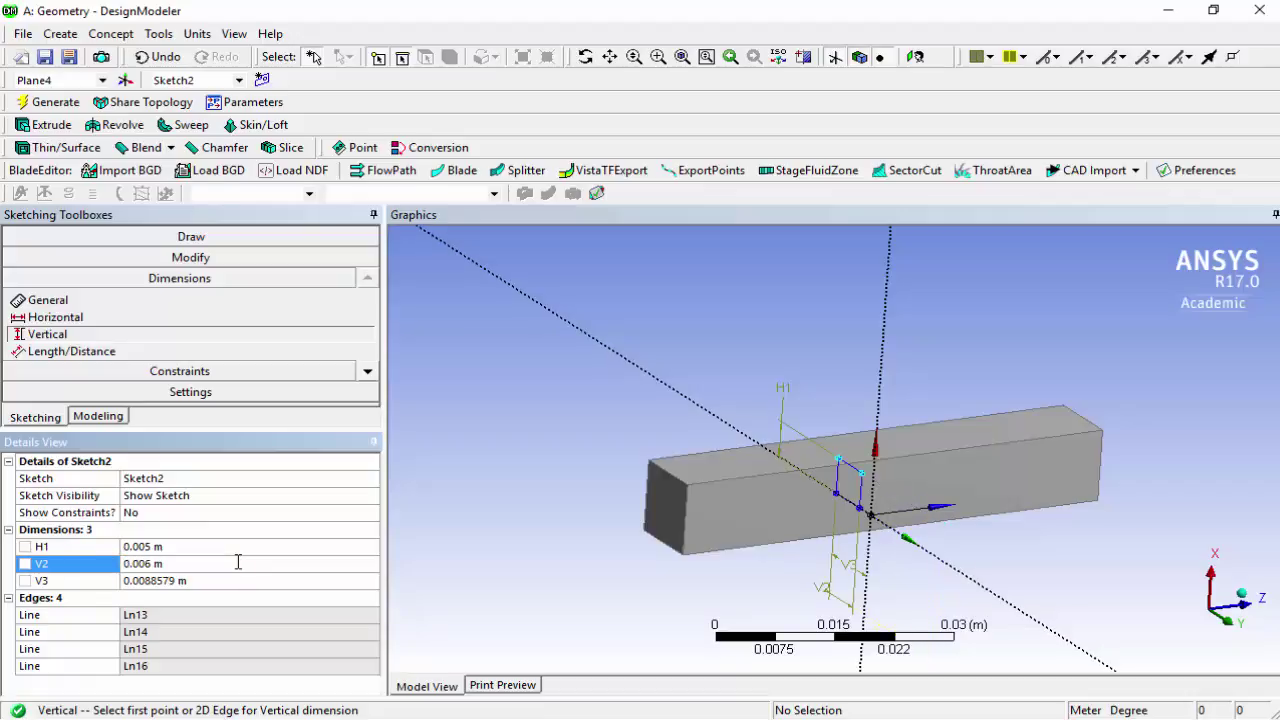
{"action": "left_click", "coordinate": [188, 580]}
{"action": "type", "text": "3"}
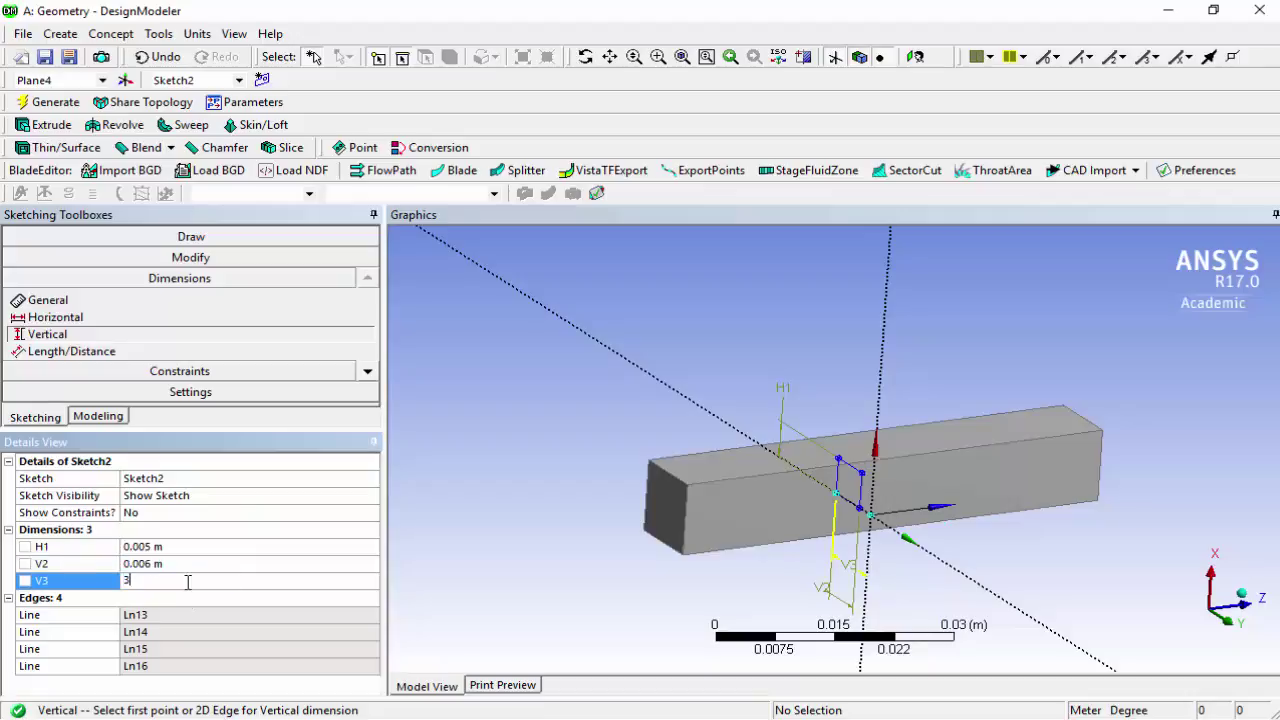
{"action": "type", "text": "e-3"}
{"action": "key", "text": "Return"}
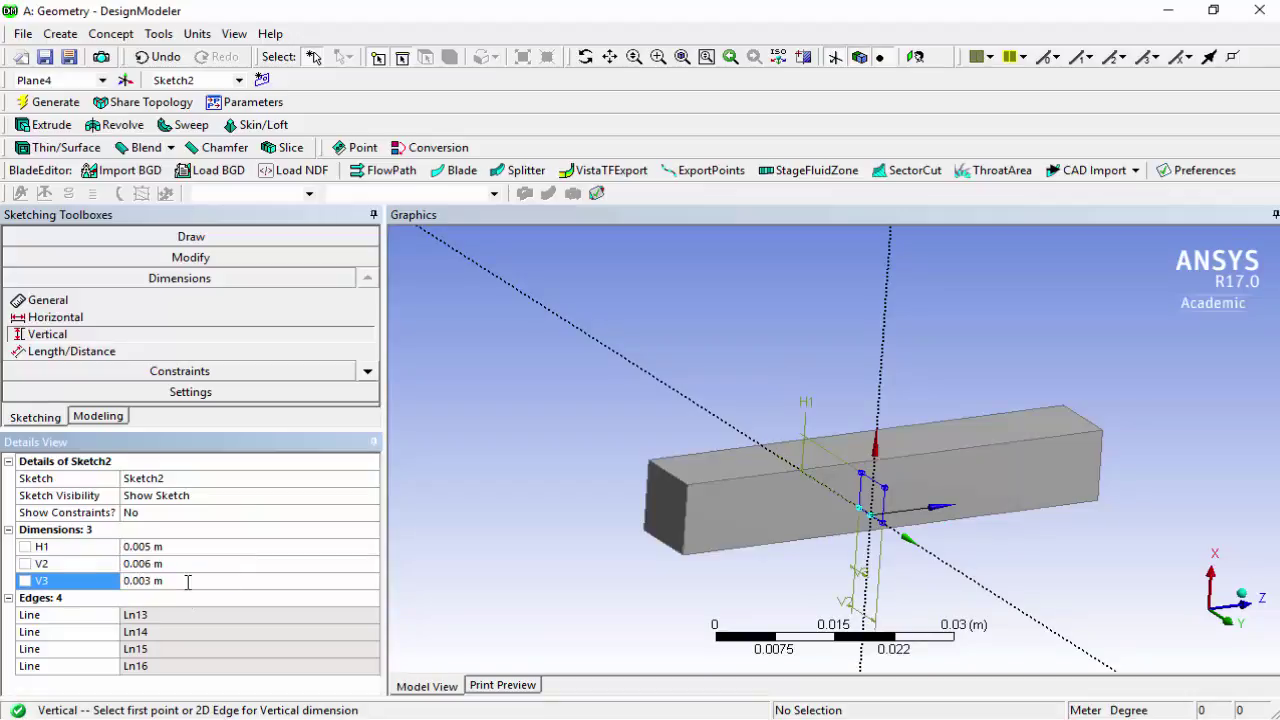
Leave sketching for modeling mode and generate the model with the dimensioned sketch.
{"action": "mouse_move", "coordinate": [594, 608]}
{"action": "middle_mouse_down"}
{"action": "mouse_move", "coordinate": [749, 583]}
{"action": "mouse_move", "coordinate": [737, 594]}
{"action": "mouse_move", "coordinate": [749, 601]}
{"action": "mouse_move", "coordinate": [481, 634]}
{"action": "middle_mouse_up"}
{"action": "left_click", "coordinate": [105, 417]}
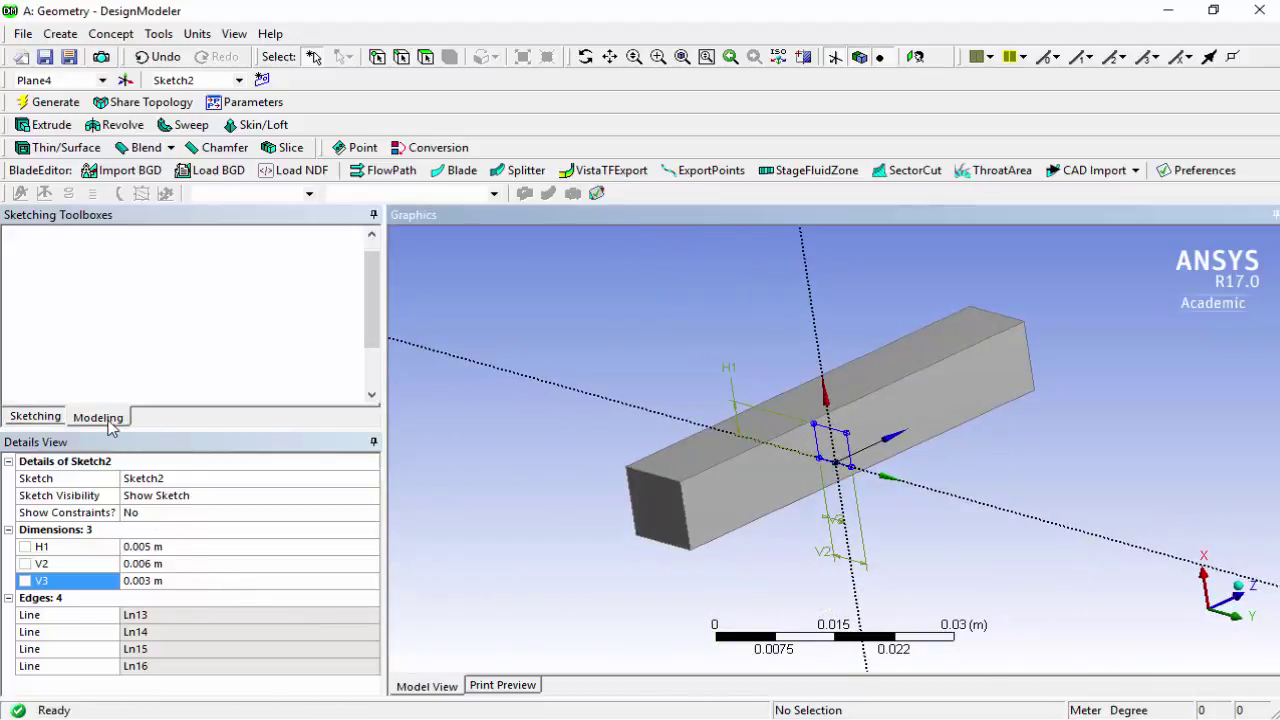
{"action": "left_click", "coordinate": [43, 103]}
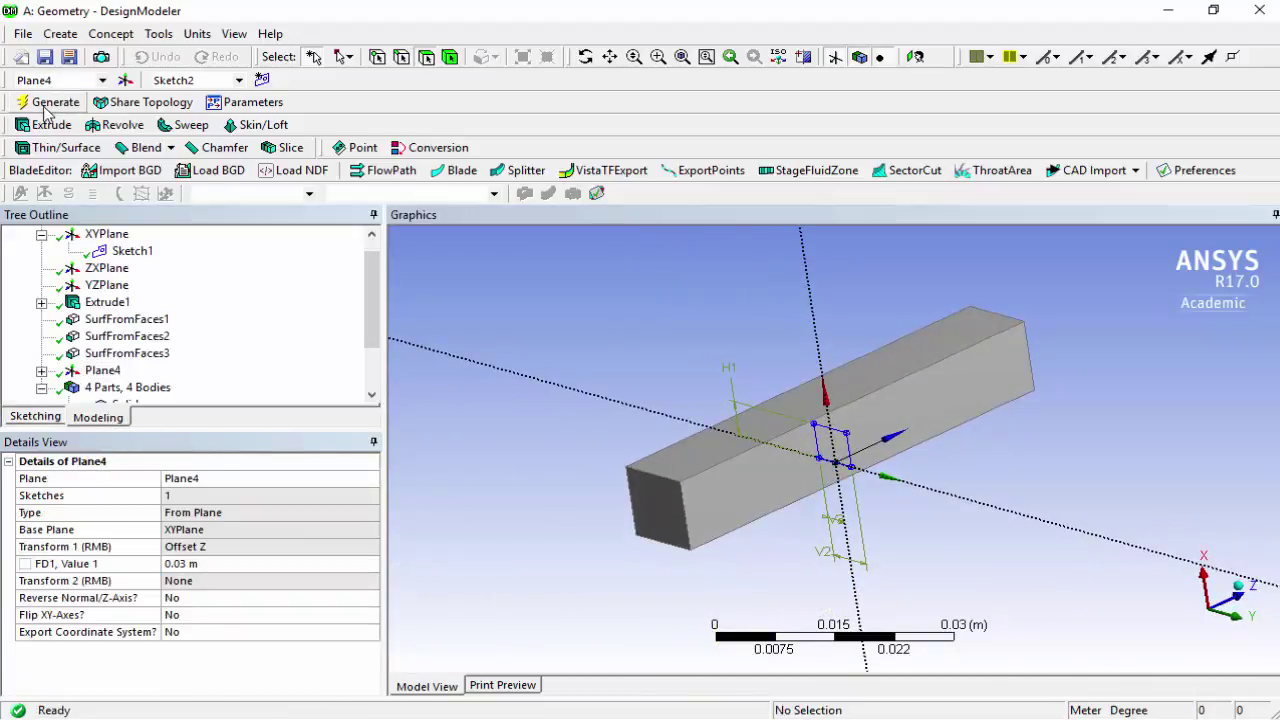
Create a surface from sketches using Sketch2 of Plane4 as the base object, with Add Material, and generate it.
{"action": "mouse_move", "coordinate": [374, 315]}
{"action": "left_mouse_down"}
{"action": "mouse_move", "coordinate": [378, 355]}
{"action": "mouse_move", "coordinate": [369, 289]}
{"action": "left_mouse_up"}
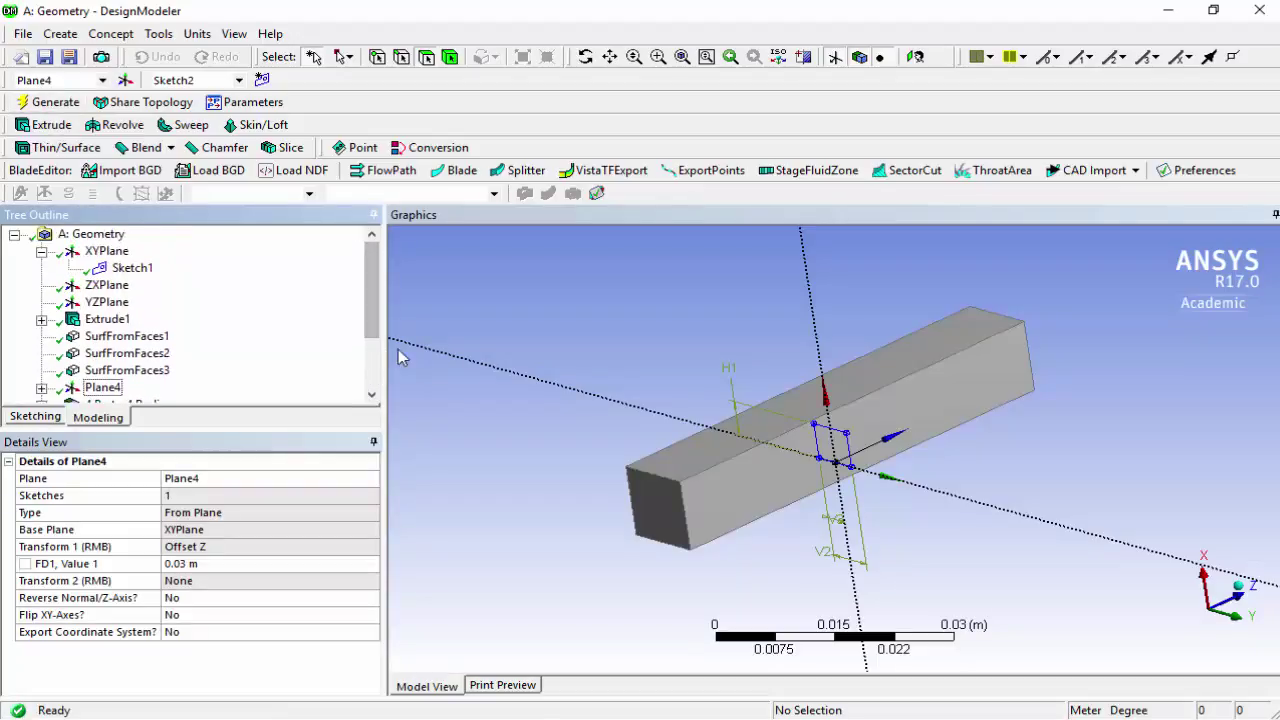
{"action": "left_click_drag", "start_coordinate": [374, 316], "coordinate": [372, 288]}
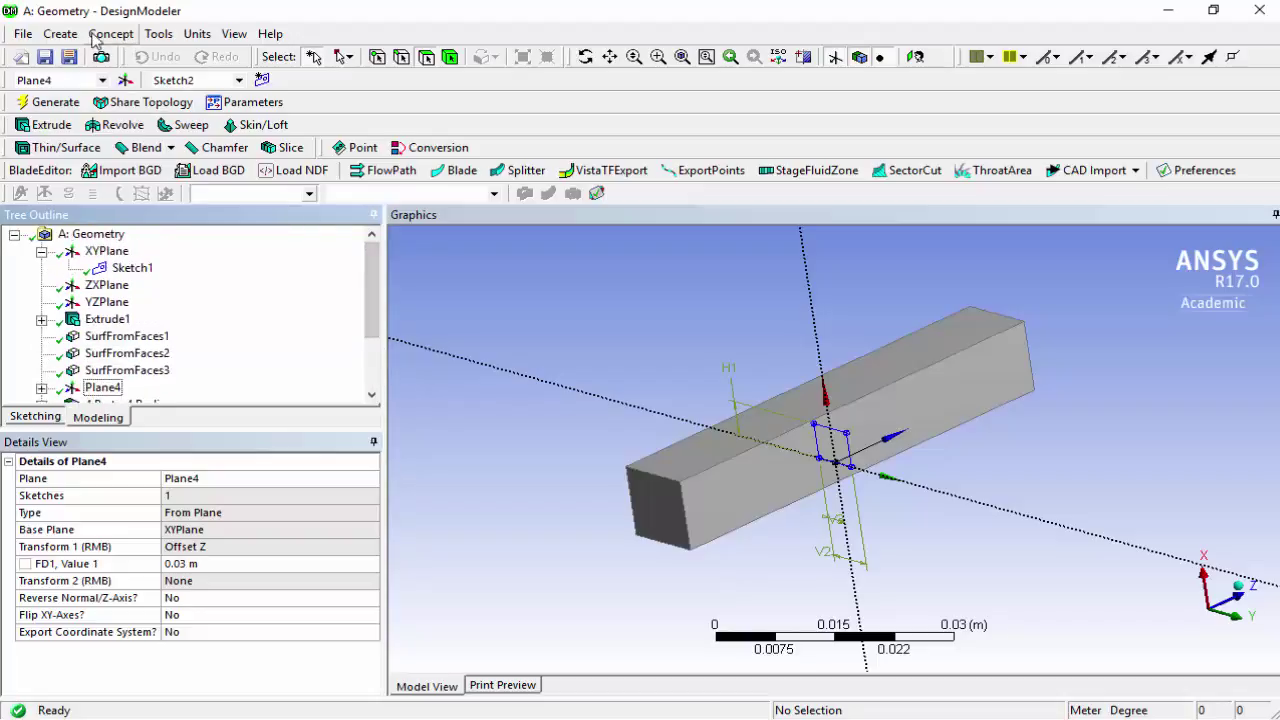
{"action": "left_click", "coordinate": [61, 33]}
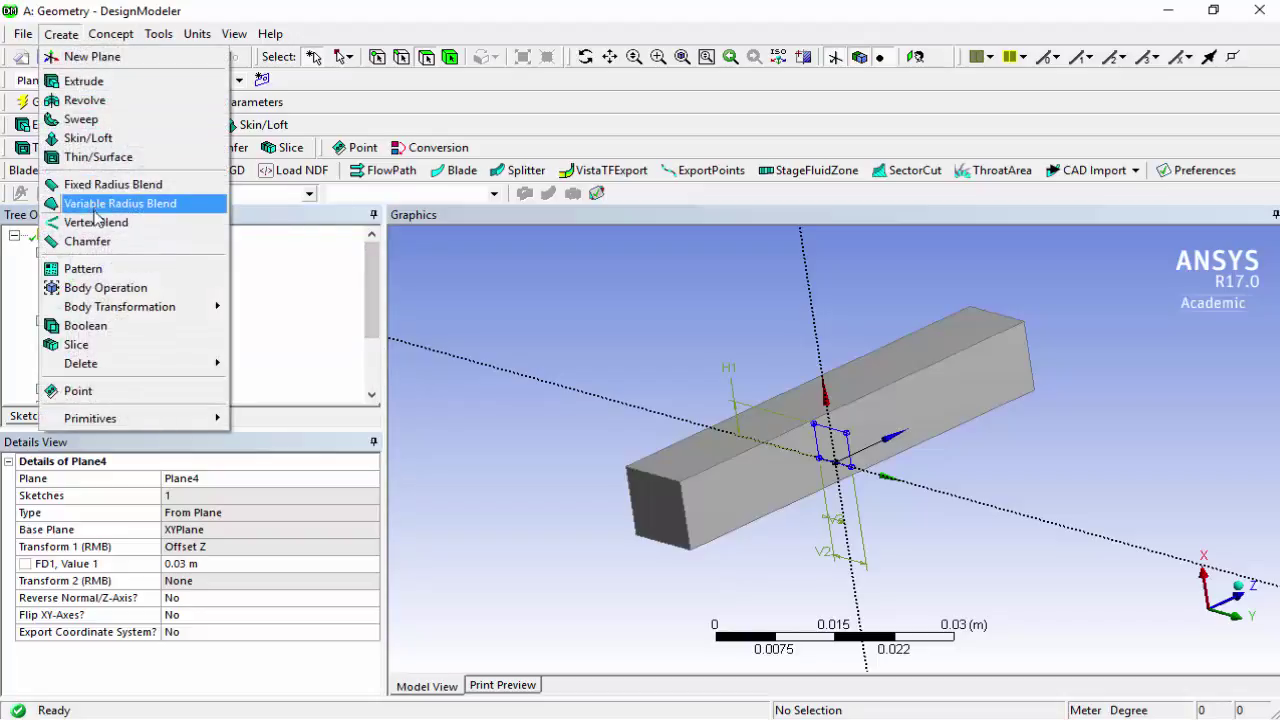
{"action": "left_click", "coordinate": [97, 22]}
{"action": "left_click", "coordinate": [111, 33]}
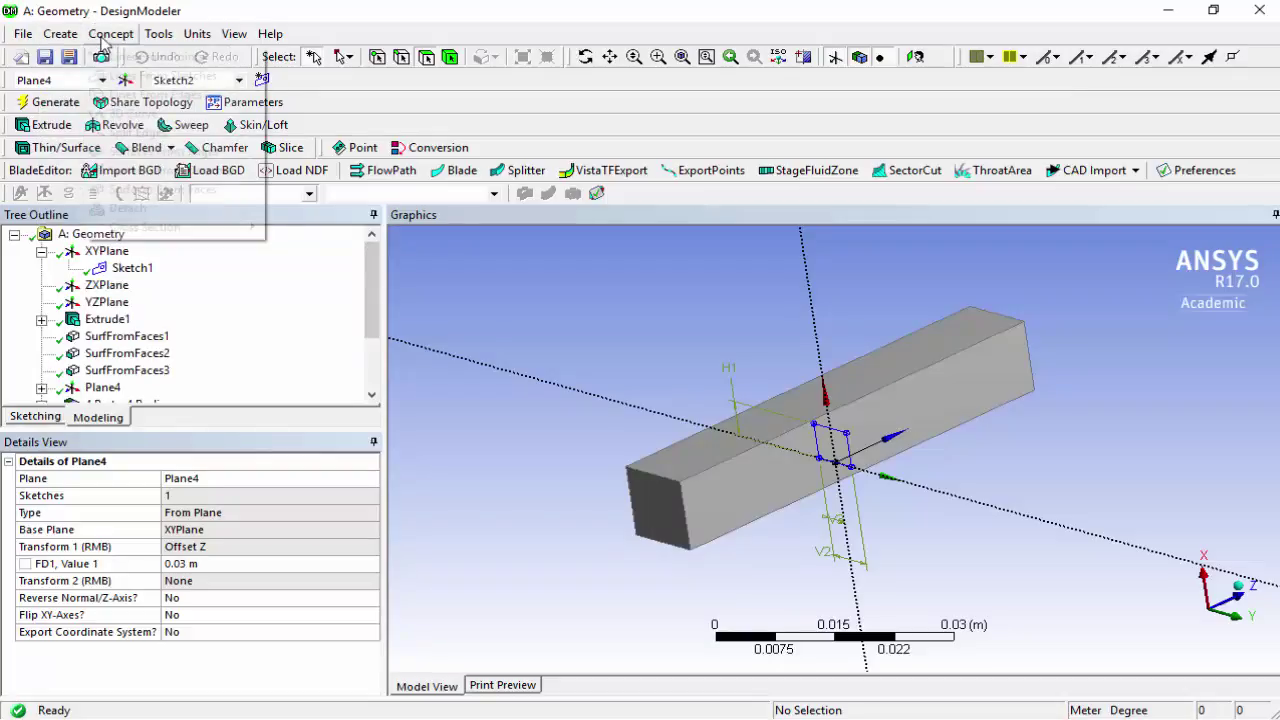
{"action": "left_click", "coordinate": [165, 172]}
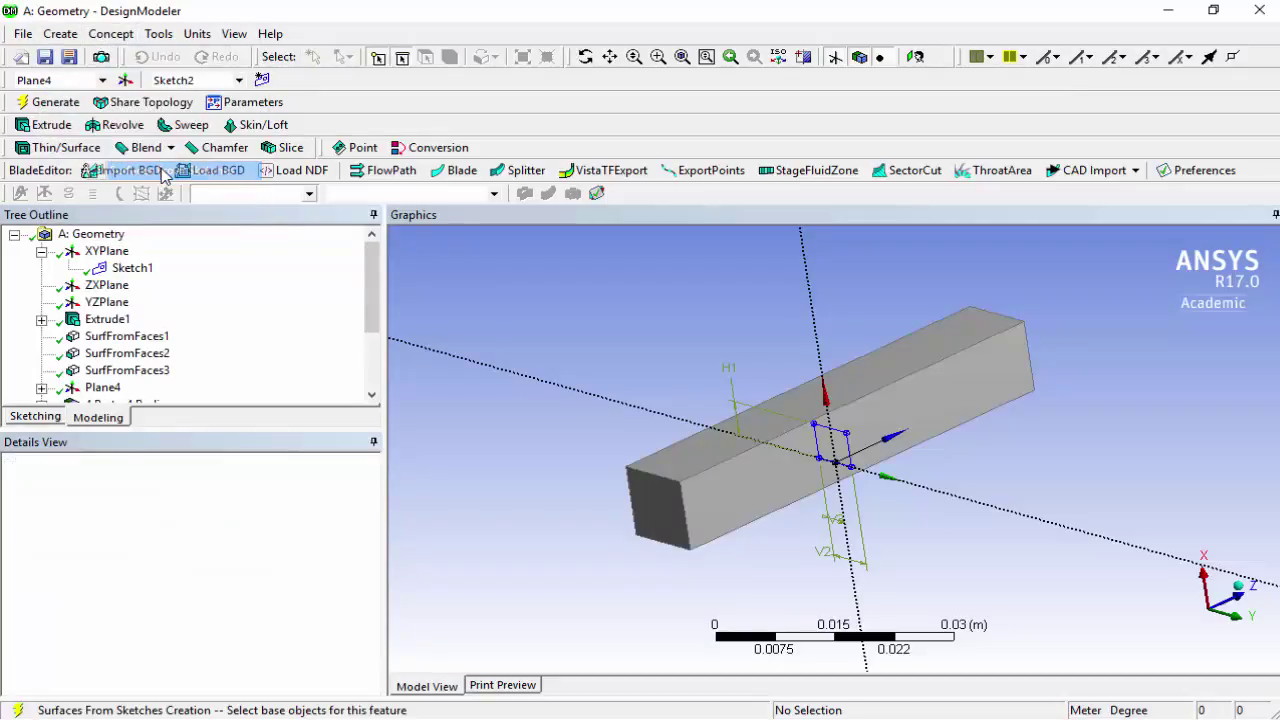
{"action": "left_click", "coordinate": [210, 487]}
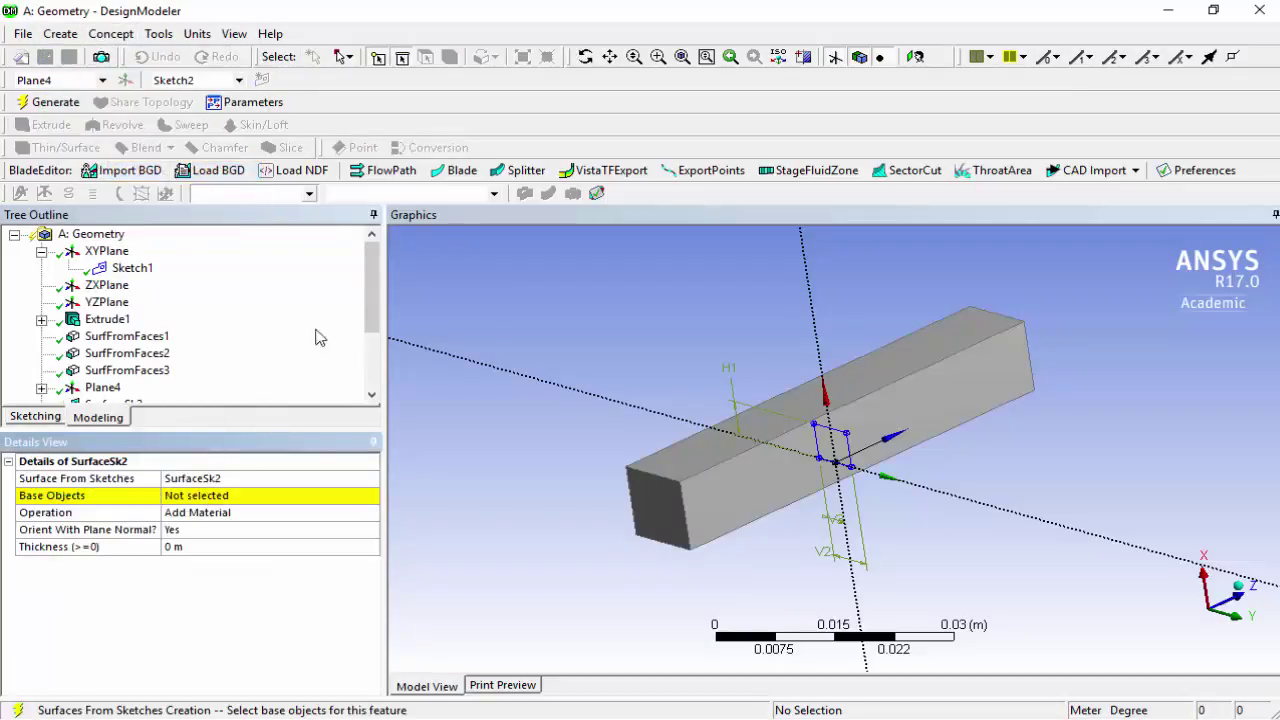
{"action": "scroll", "coordinate": [376, 297], "scroll_direction": "down", "scroll_amount": 1}
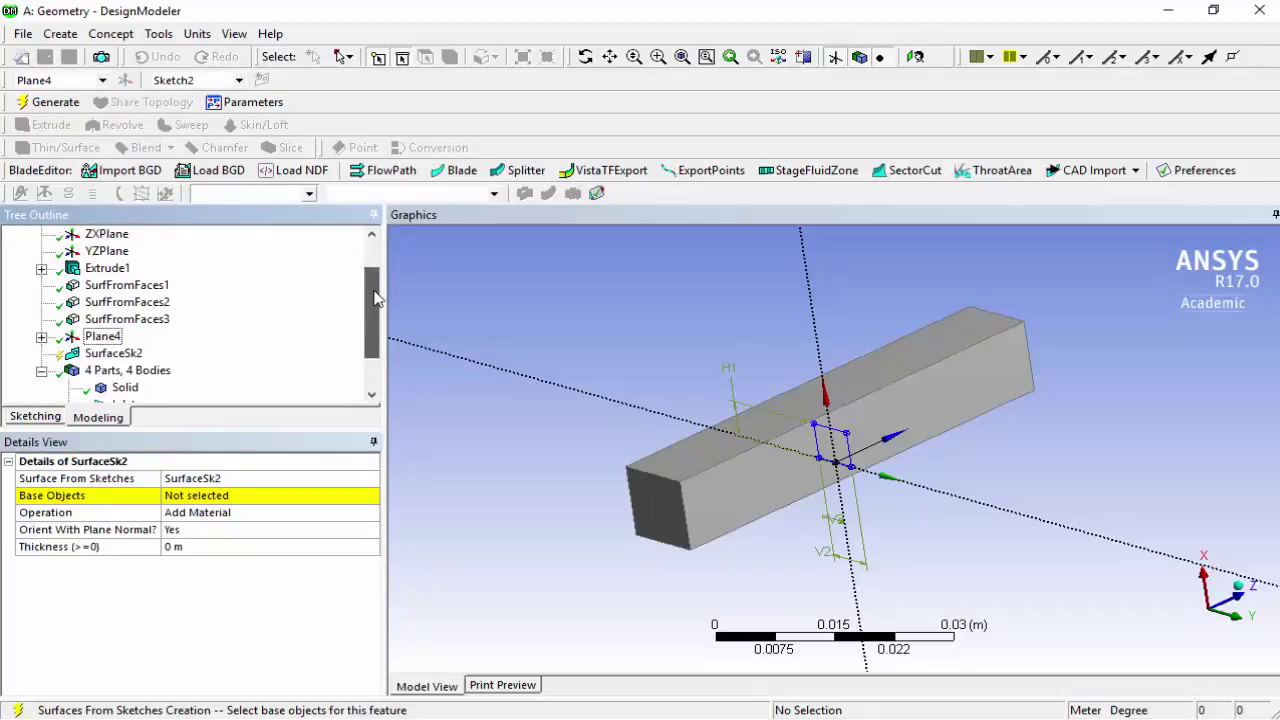
{"action": "left_click", "coordinate": [114, 354]}
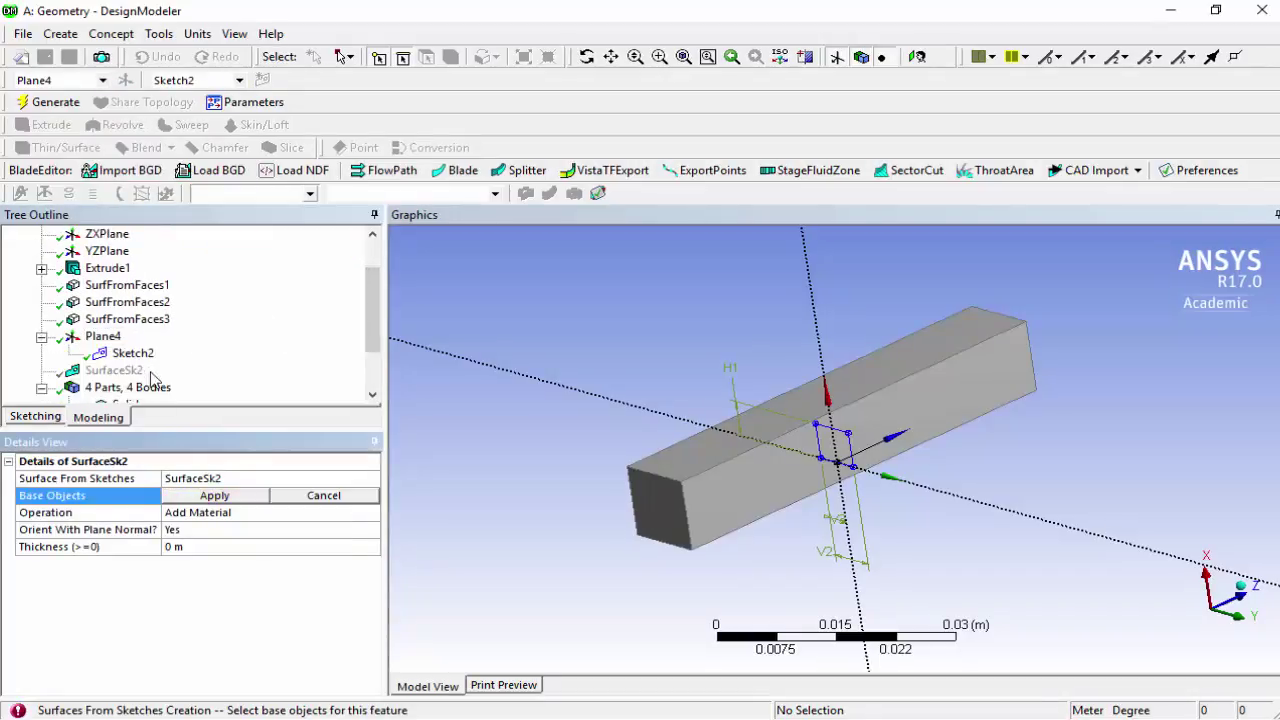
{"action": "left_click", "coordinate": [131, 353]}
{"action": "left_click", "coordinate": [204, 495]}
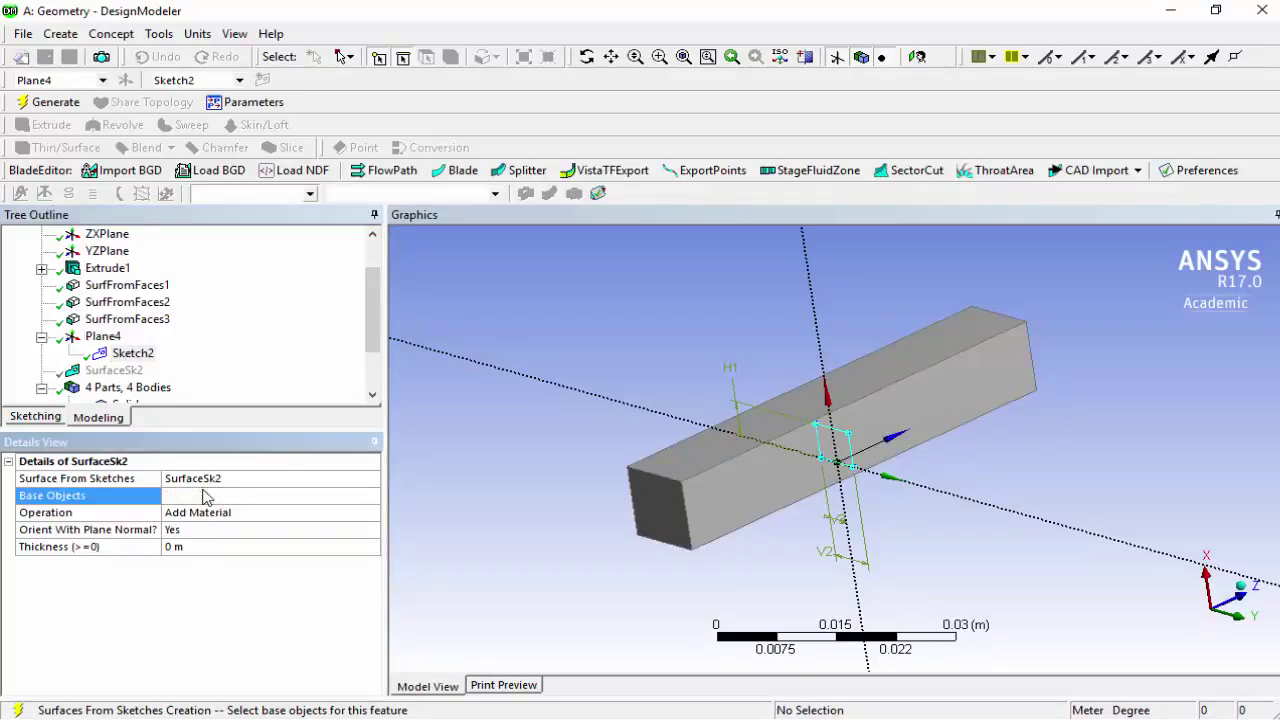
{"action": "left_click", "coordinate": [55, 102]}
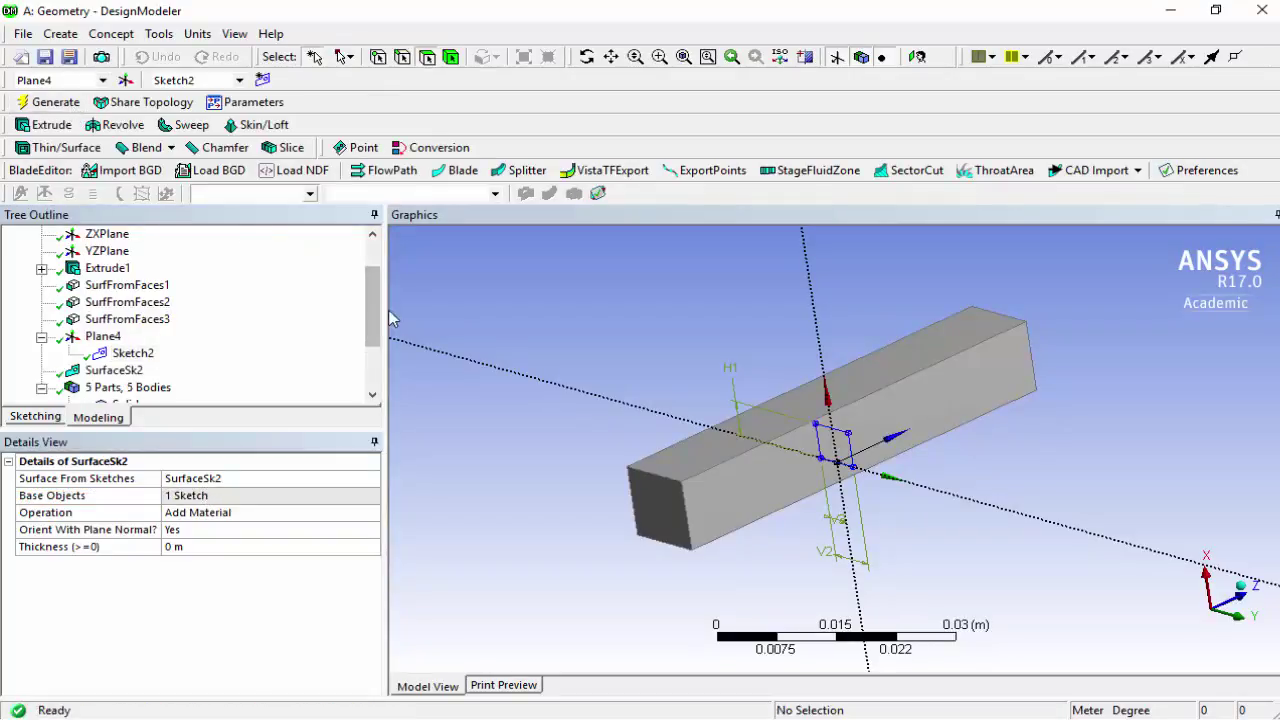
Rename the new surface body from the rectangle sketch as Flap.
{"action": "left_click_drag", "start_coordinate": [368, 291], "coordinate": [372, 372]}
{"action": "left_click", "coordinate": [128, 388]}
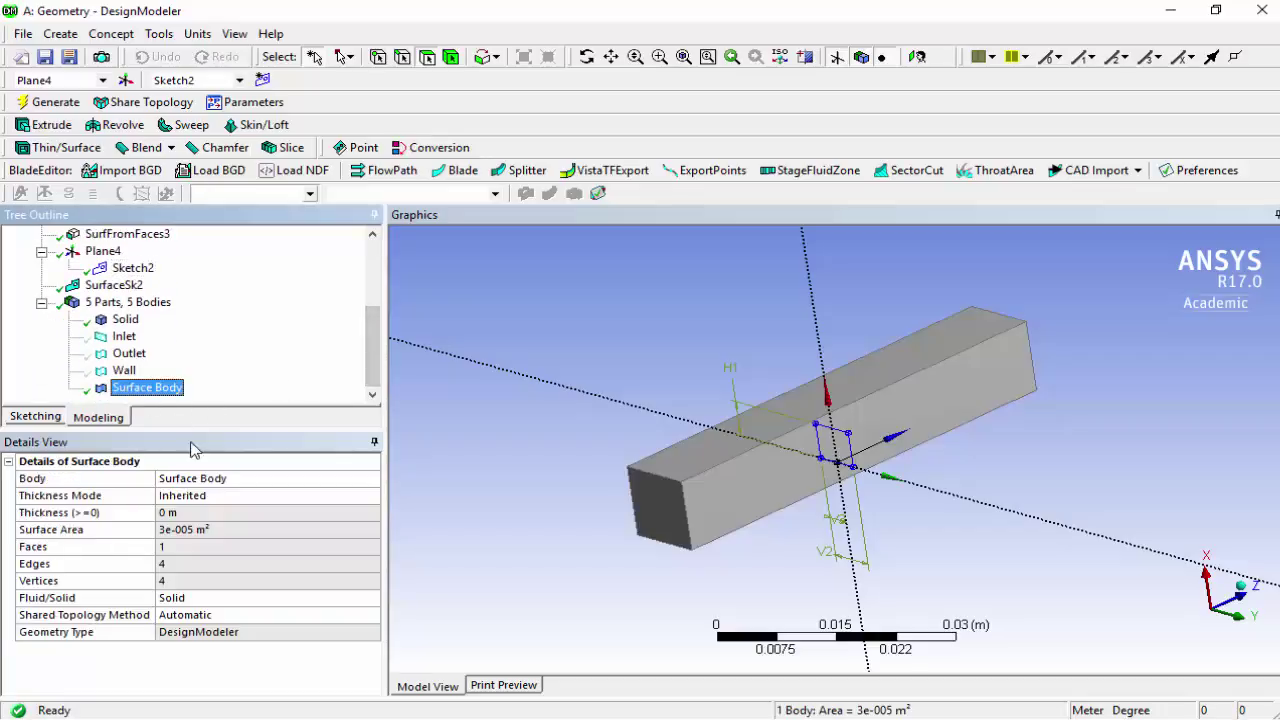
{"action": "left_click", "coordinate": [196, 480]}
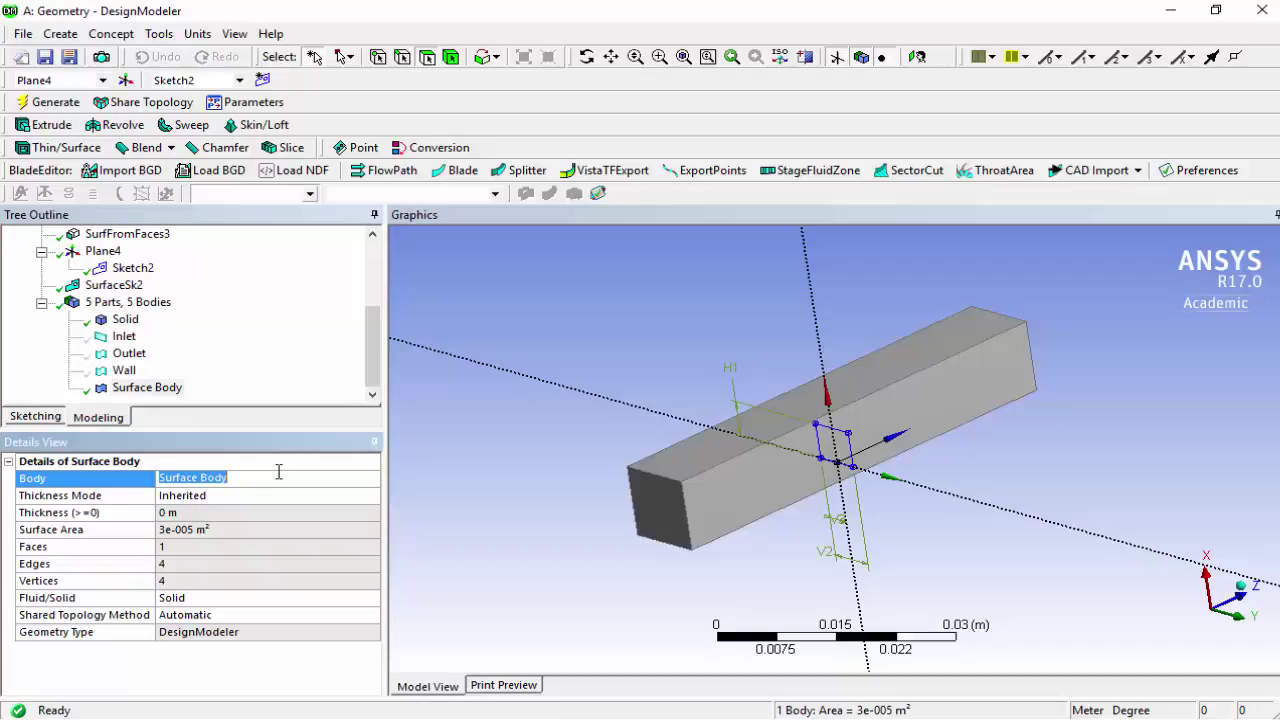
{"action": "type", "text": "Flap"}
{"action": "key", "text": "Return"}
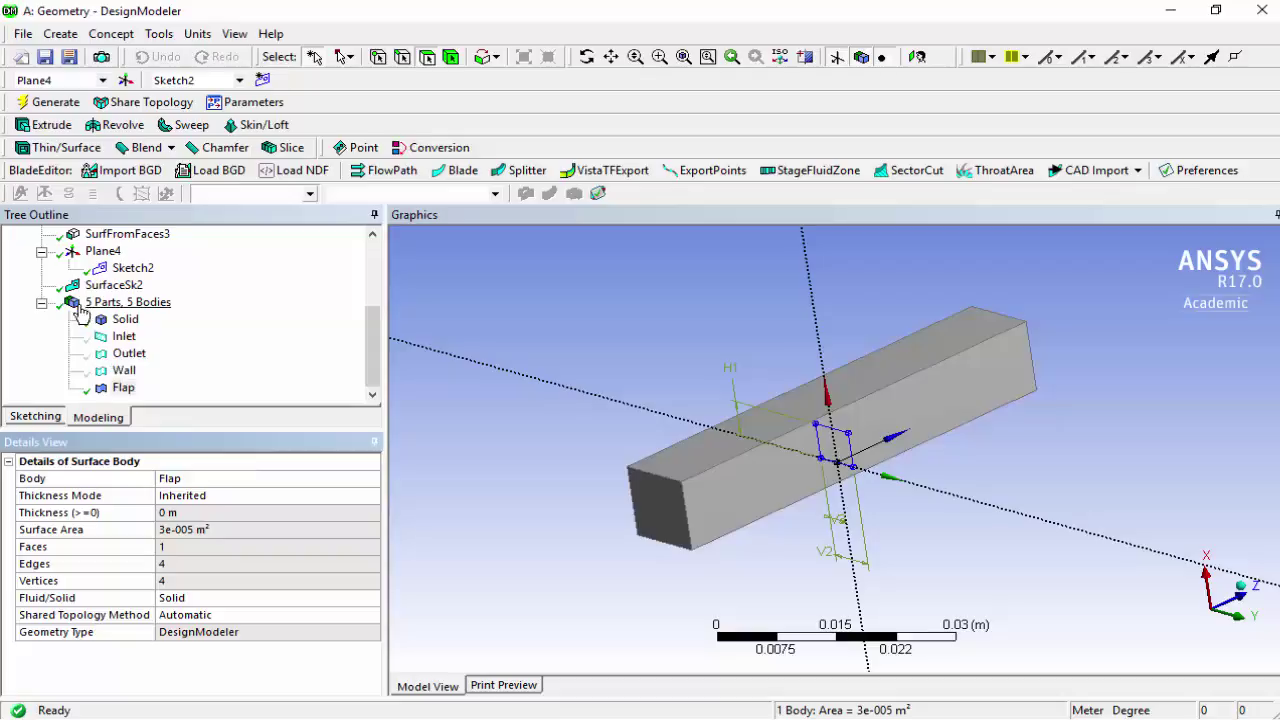
Hide the Flap body, and restore the display of all bodies in the model.
{"action": "right_click", "coordinate": [124, 388]}
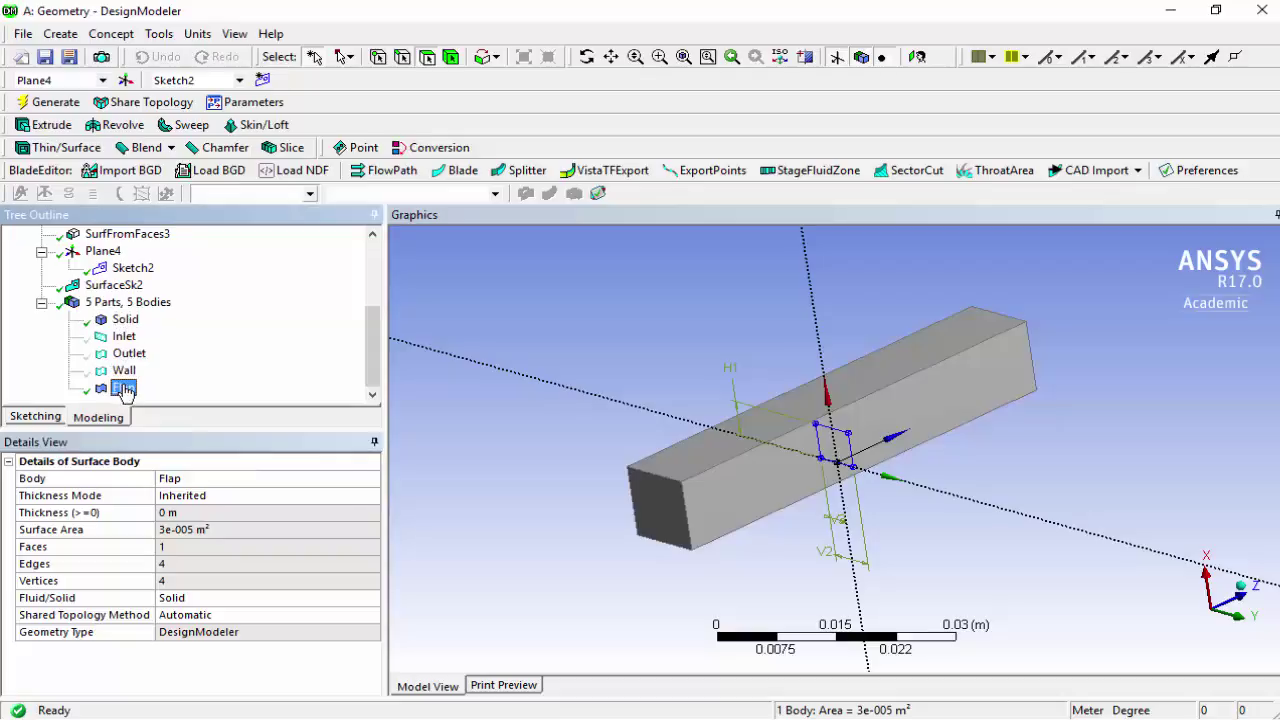
{"action": "left_click", "coordinate": [155, 395]}
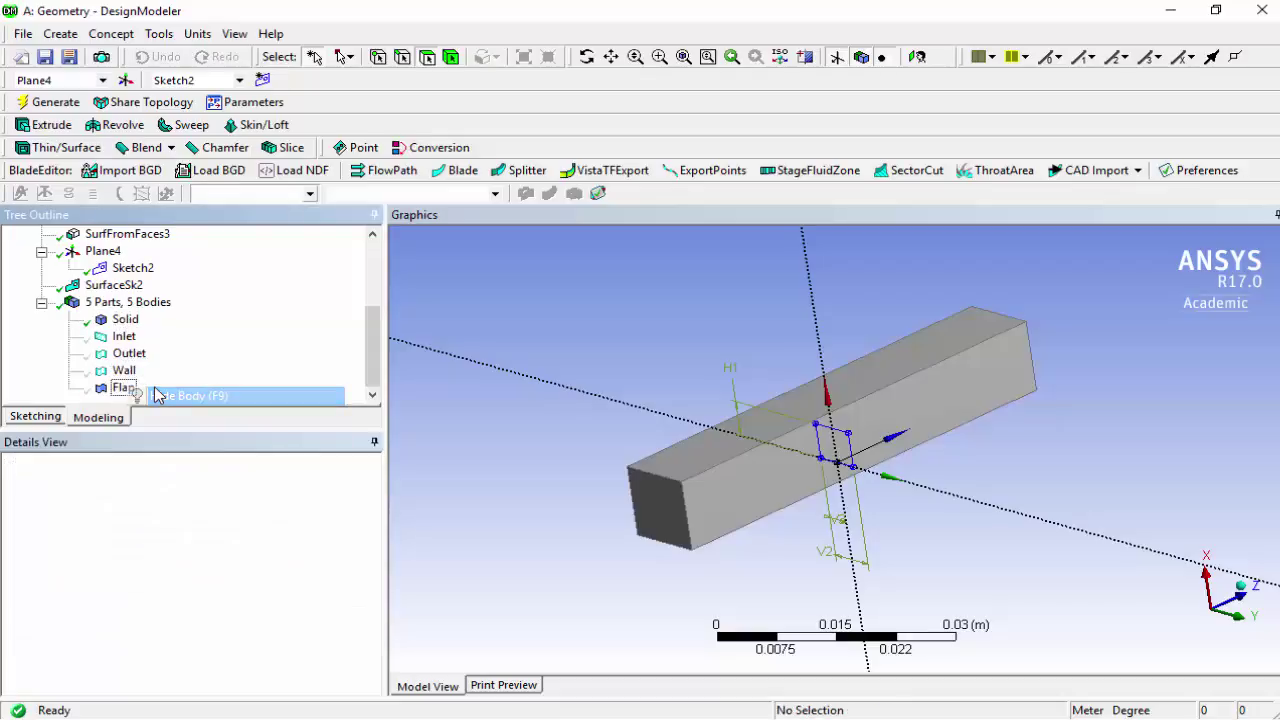
{"action": "right_click", "coordinate": [122, 322]}
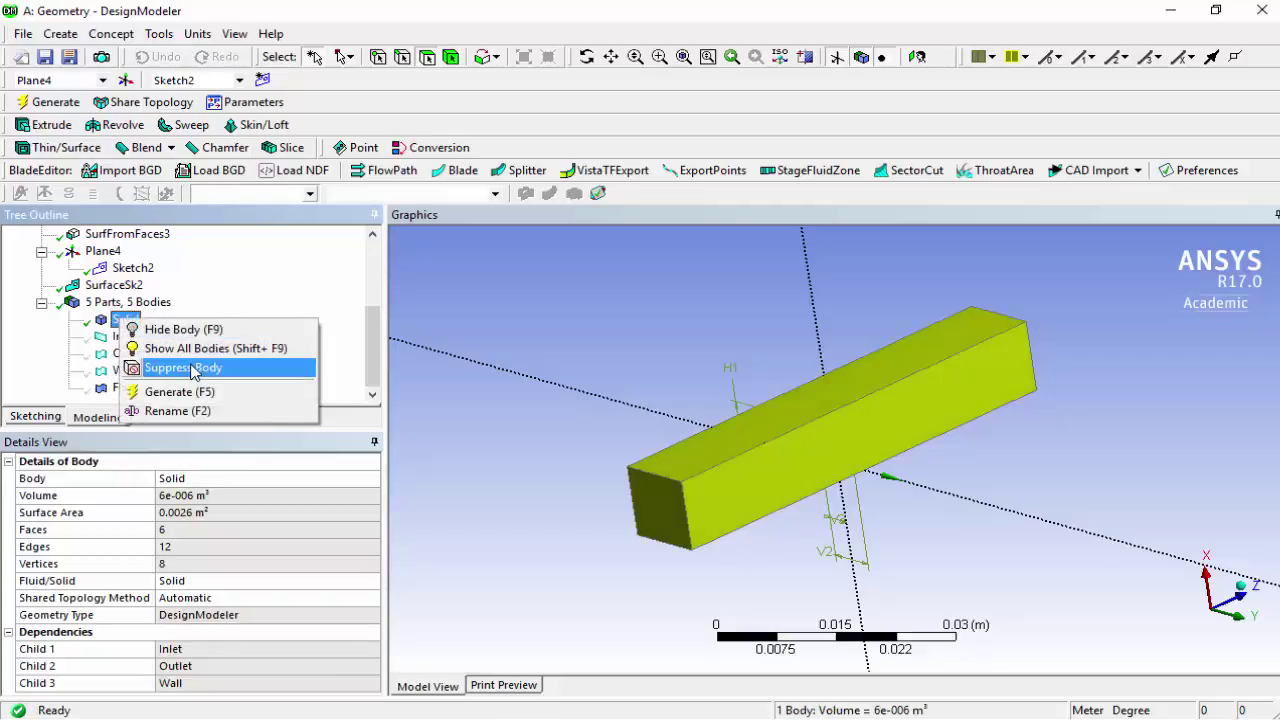
{"action": "left_click", "coordinate": [195, 349]}
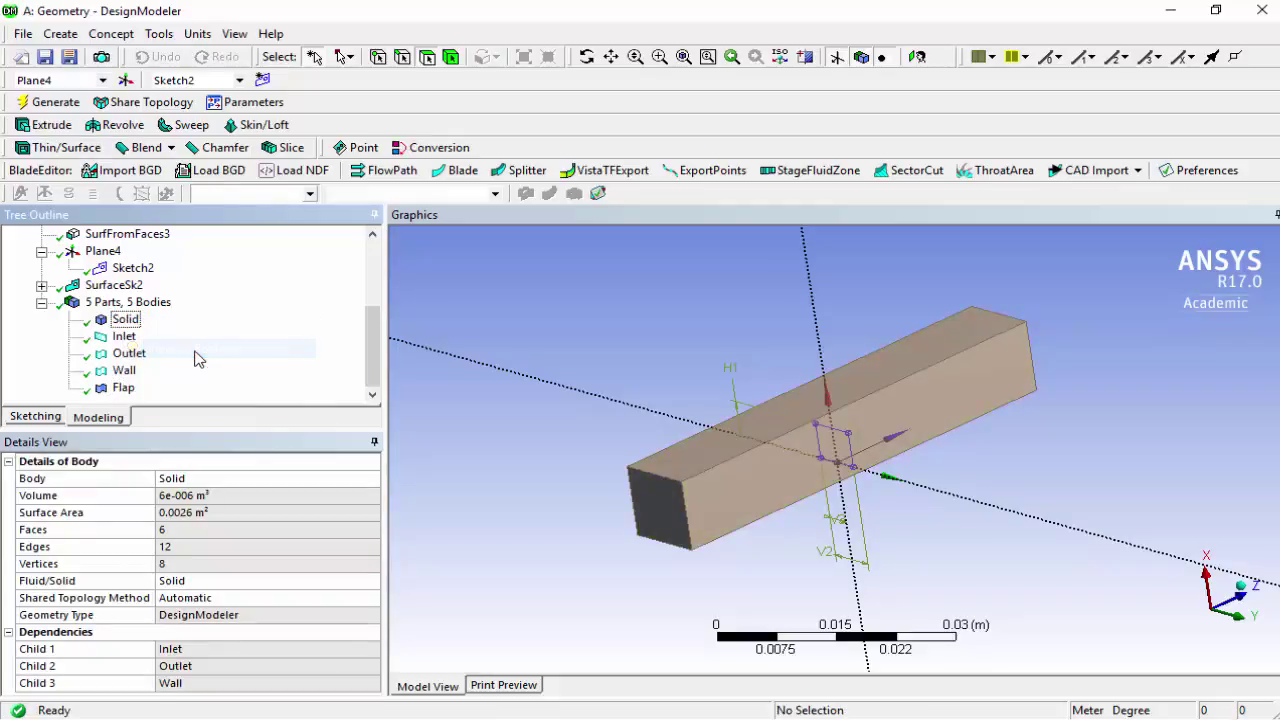
Suppress the Solid body so only the surface bodies remain active, and save the project.
{"action": "right_click", "coordinate": [127, 327]}
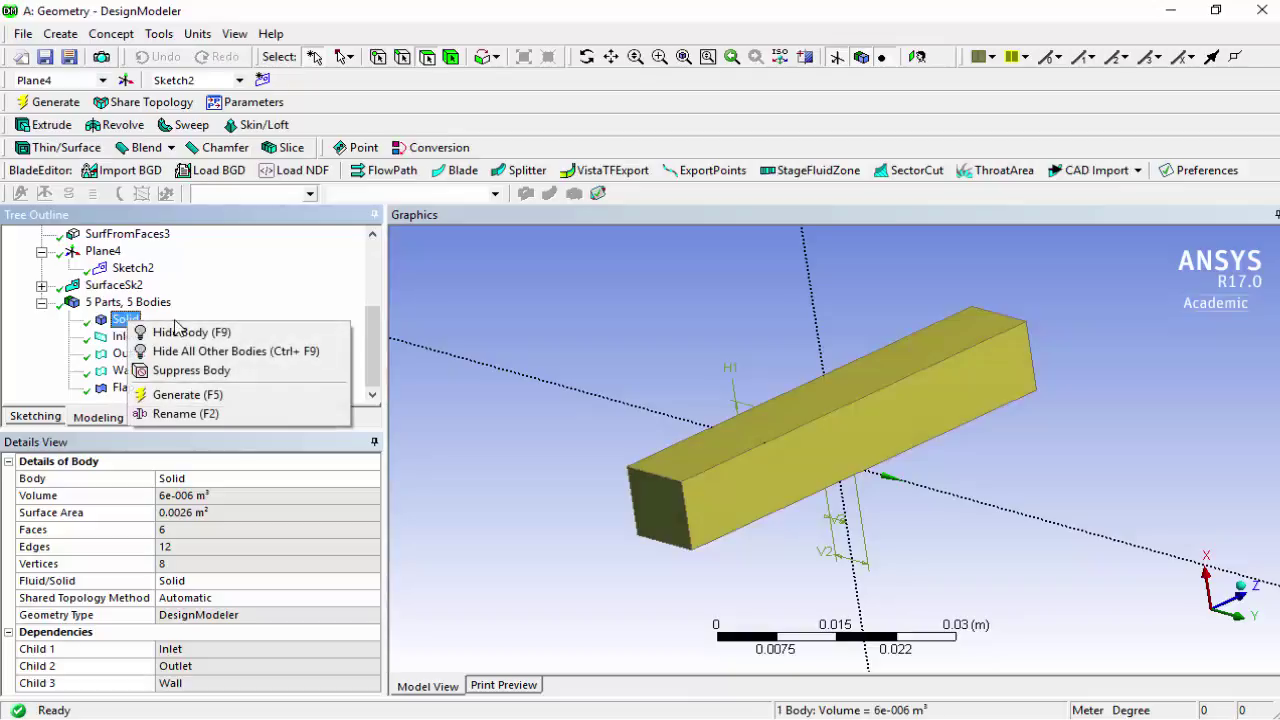
{"action": "left_click", "coordinate": [198, 370]}
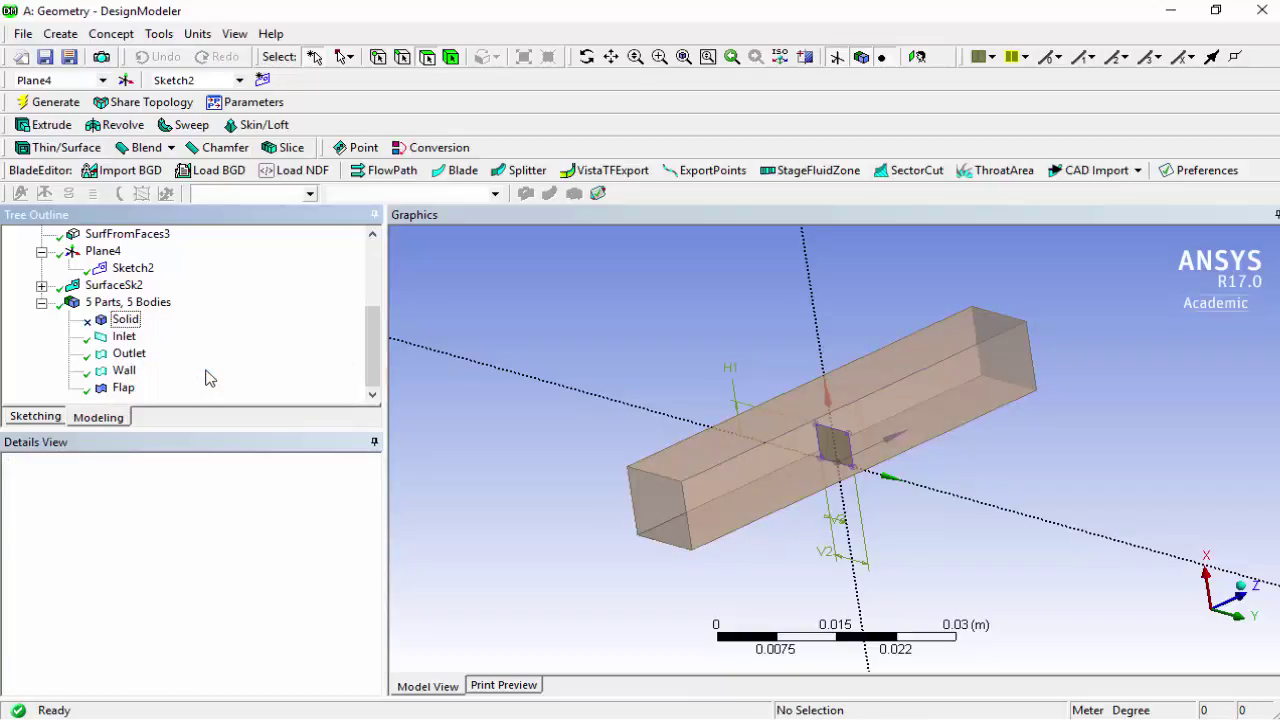
{"action": "left_click", "coordinate": [45, 57]}
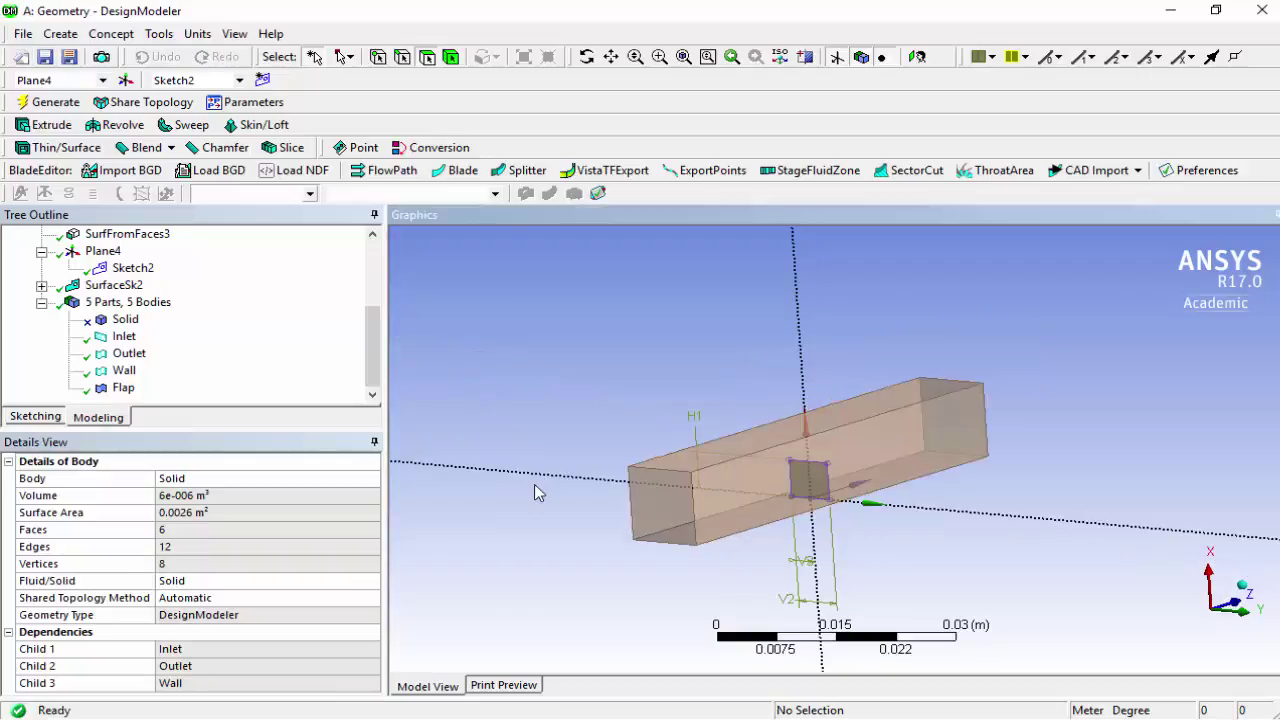
{"action": "mouse_move", "coordinate": [534, 484]}
{"action": "middle_mouse_down"}
{"action": "mouse_move", "coordinate": [618, 498]}
{"action": "mouse_move", "coordinate": [531, 463]}
{"action": "mouse_move", "coordinate": [477, 503]}
{"action": "mouse_move", "coordinate": [543, 537]}
{"action": "mouse_move", "coordinate": [561, 487]}
{"action": "mouse_move", "coordinate": [486, 506]}
{"action": "mouse_move", "coordinate": [471, 534]}
{"action": "mouse_move", "coordinate": [463, 380]}
{"action": "mouse_move", "coordinate": [508, 497]}
{"action": "mouse_move", "coordinate": [529, 420]}
{"action": "mouse_move", "coordinate": [563, 494]}
{"action": "mouse_move", "coordinate": [514, 482]}
{"action": "mouse_move", "coordinate": [529, 479]}
{"action": "middle_mouse_up"}
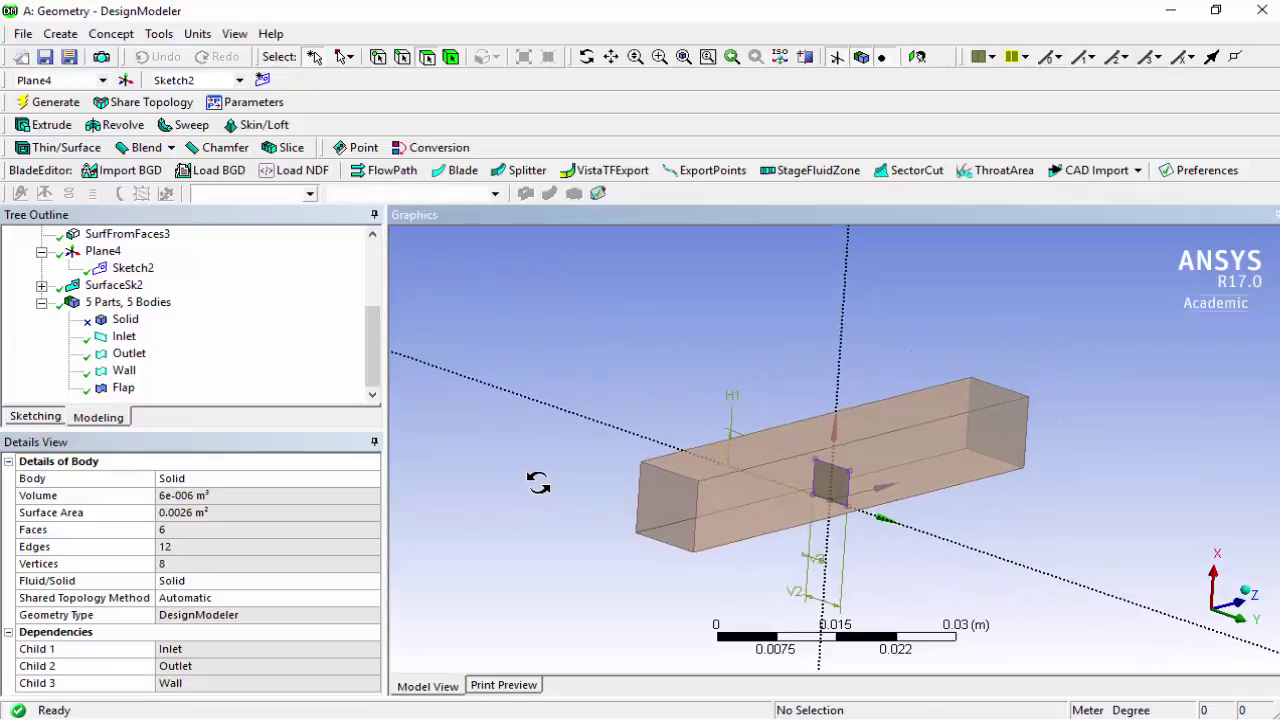
{"action": "mouse_move", "coordinate": [538, 482]}
{"action": "left_mouse_down"}
{"action": "mouse_move", "coordinate": [520, 486]}
{"action": "mouse_move", "coordinate": [574, 471]}
{"action": "mouse_move", "coordinate": [551, 484]}
{"action": "mouse_move", "coordinate": [580, 494]}
{"action": "mouse_move", "coordinate": [537, 471]}
{"action": "mouse_move", "coordinate": [567, 478]}
{"action": "mouse_move", "coordinate": [555, 483]}
{"action": "left_mouse_up"}
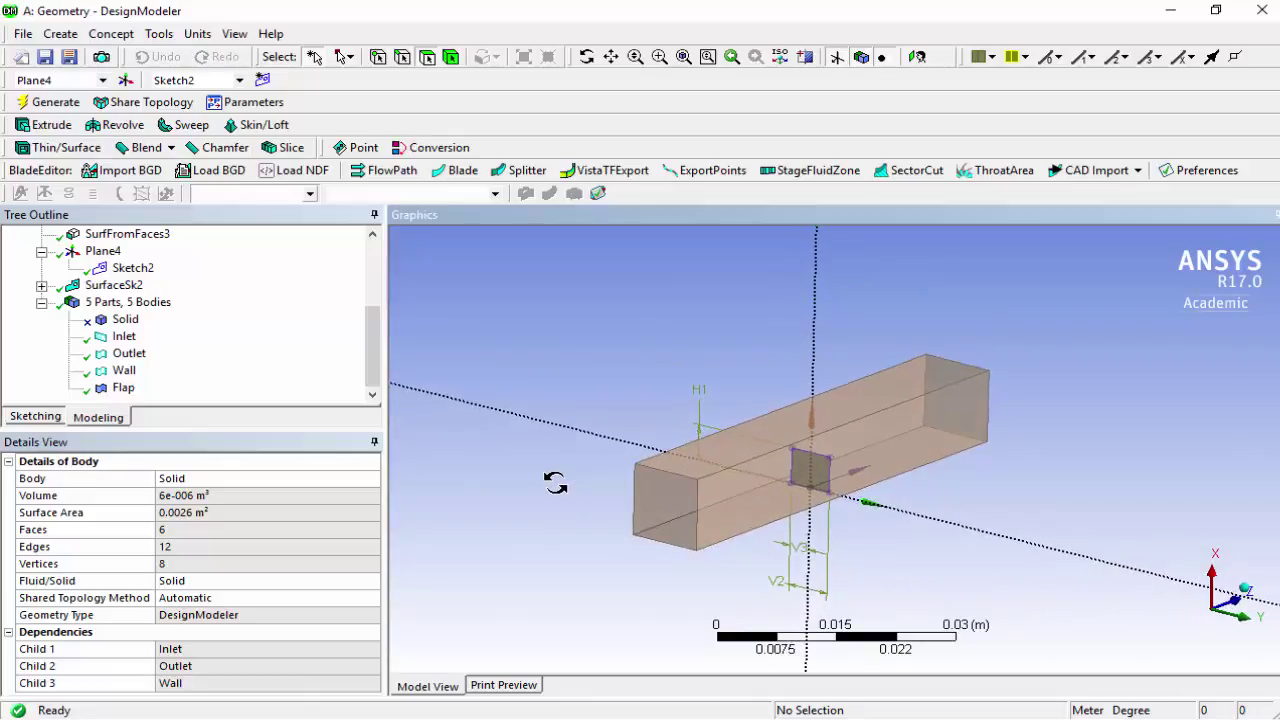